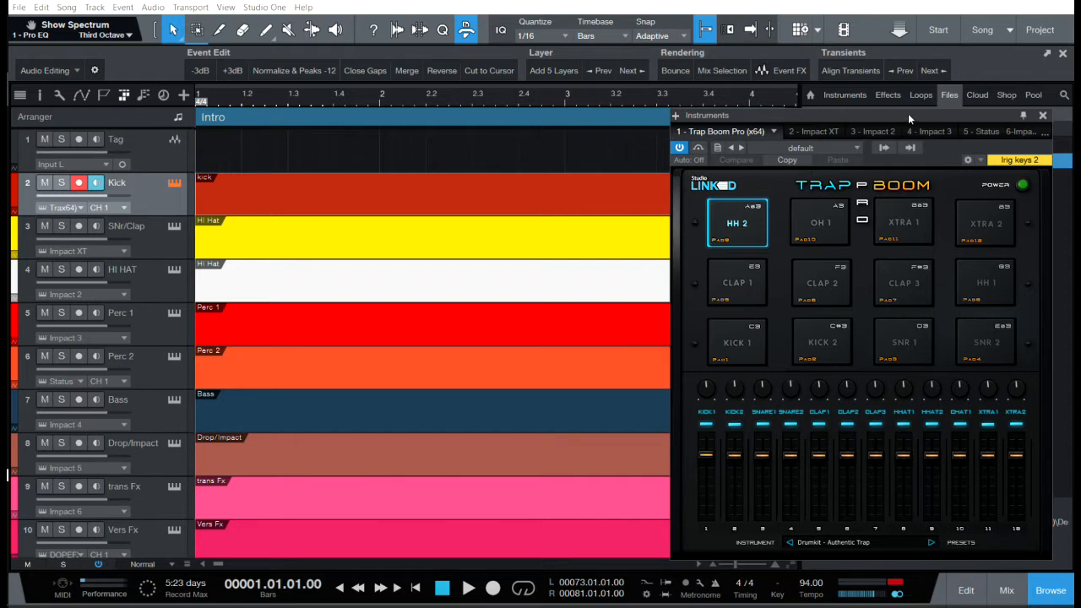
Audition the kick, snare, clap and hi-hat pads of the Trap Boom Pro drum kit.
left_click_drag(880, 109, 728, 68)
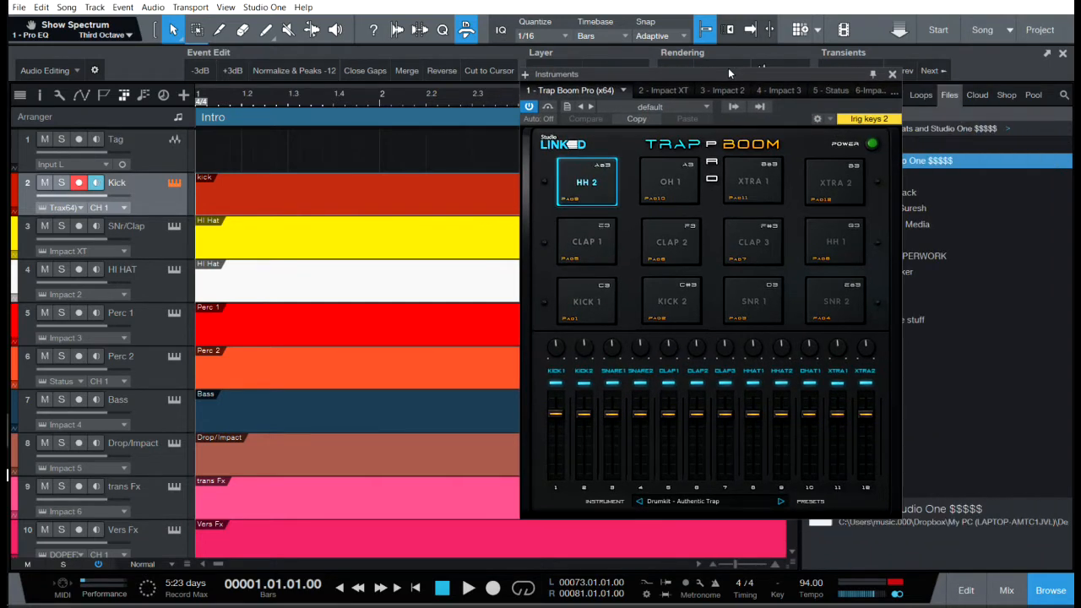
left_click_drag(756, 73, 697, 111)
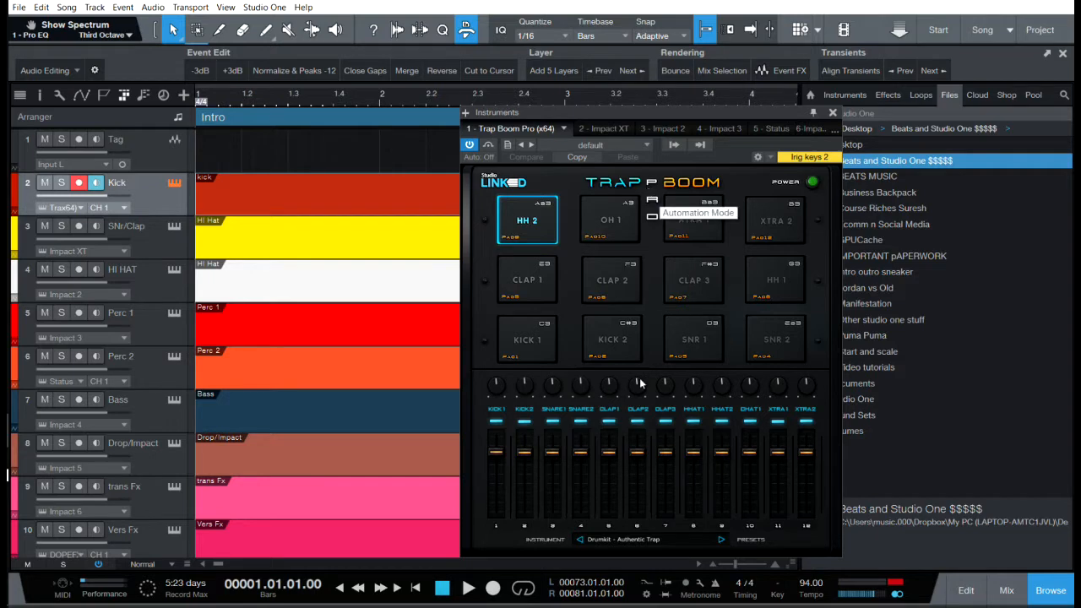
left_click(521, 348)
left_click(587, 339)
left_click(693, 339)
left_click(775, 338)
left_click(770, 279)
left_click(709, 282)
left_click(618, 280)
left_click(550, 278)
left_click(534, 229)
left_click(526, 319)
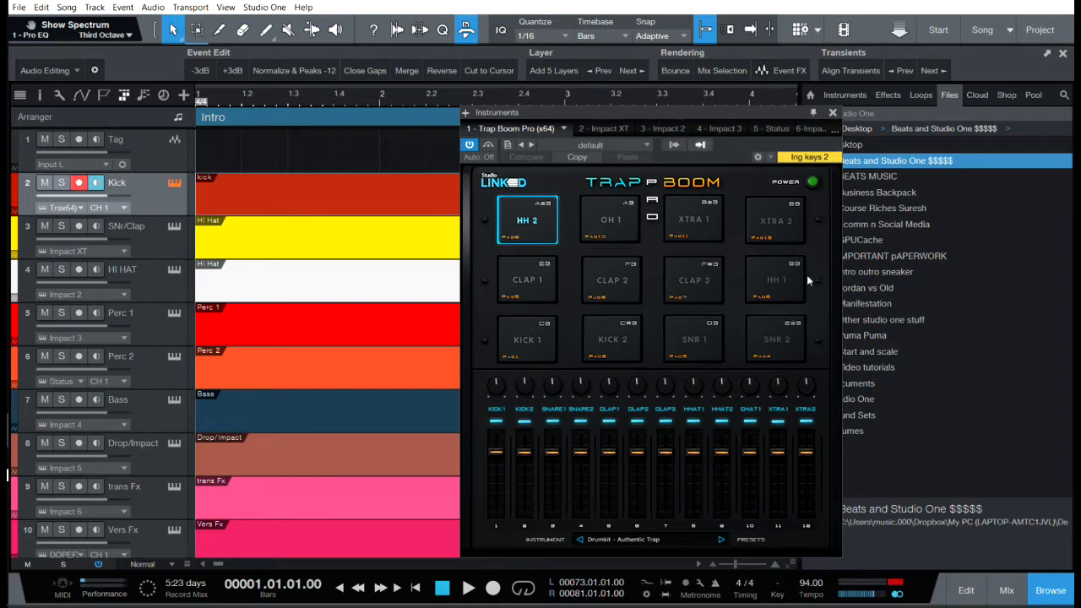
Show the instruments list in the browser and look through the Note FX devices.
left_click(1050, 590)
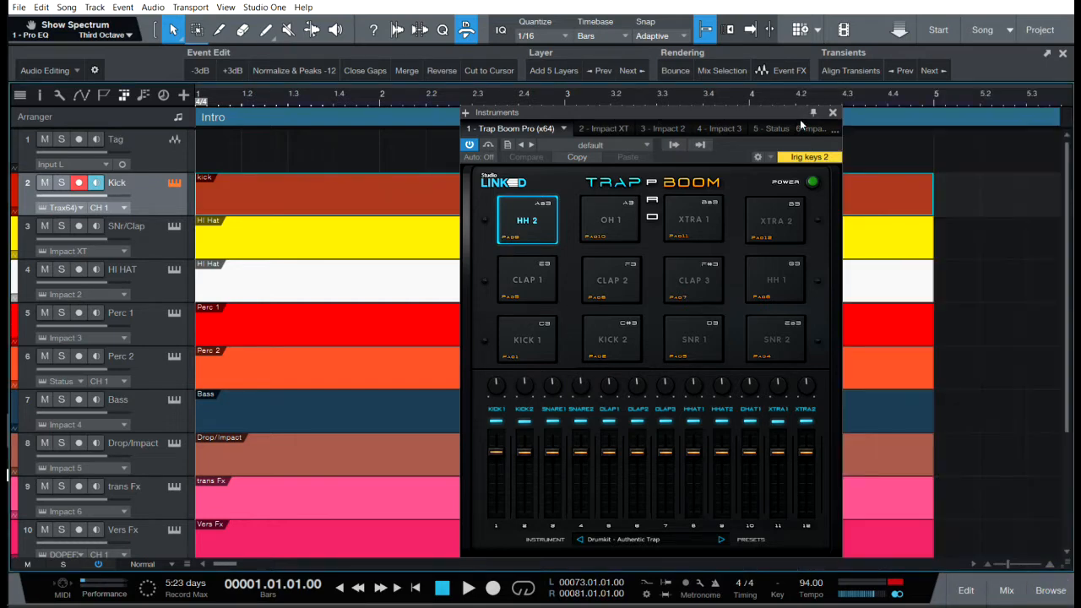
left_click_drag(764, 106, 685, 98)
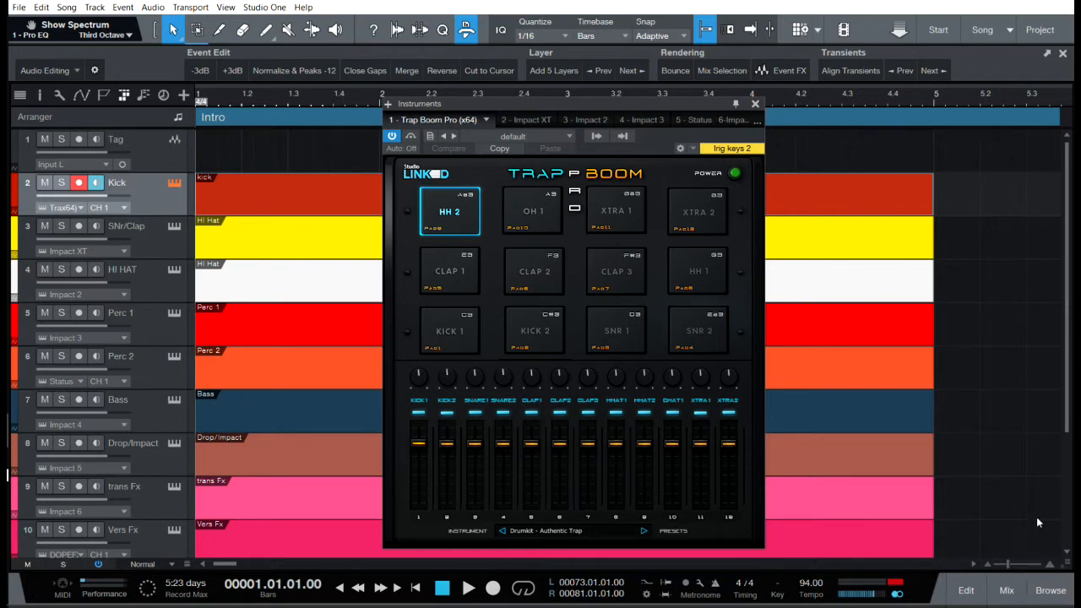
left_click(1050, 589)
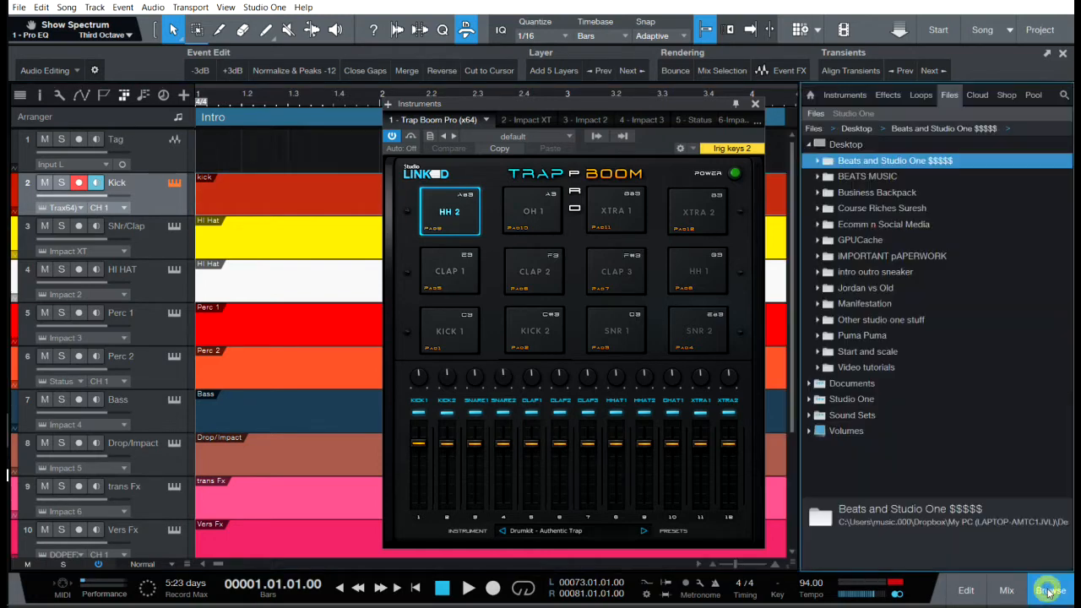
left_click(847, 94)
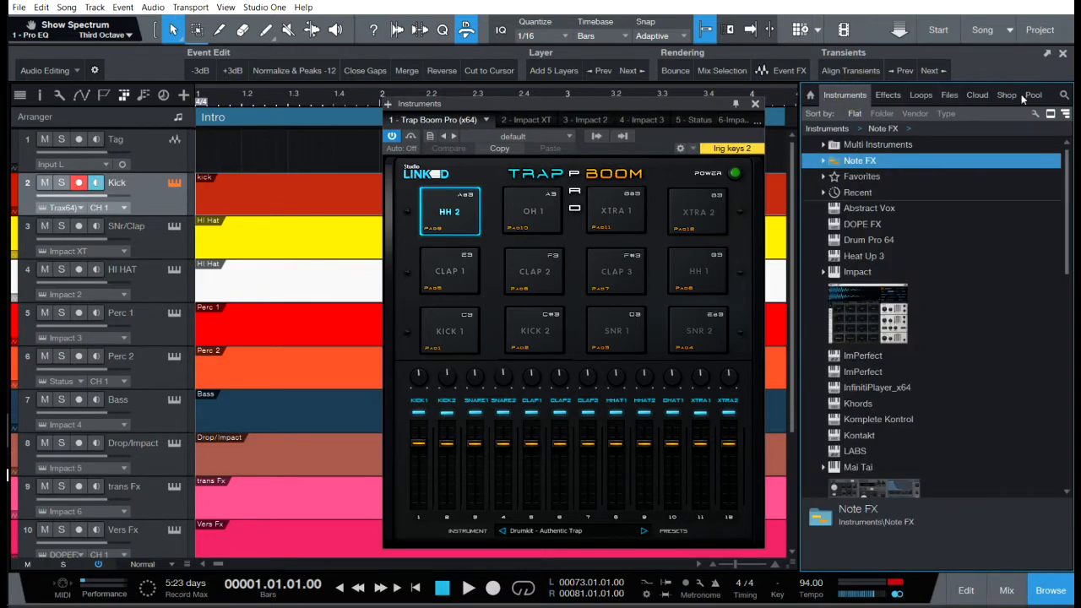
left_click(824, 161)
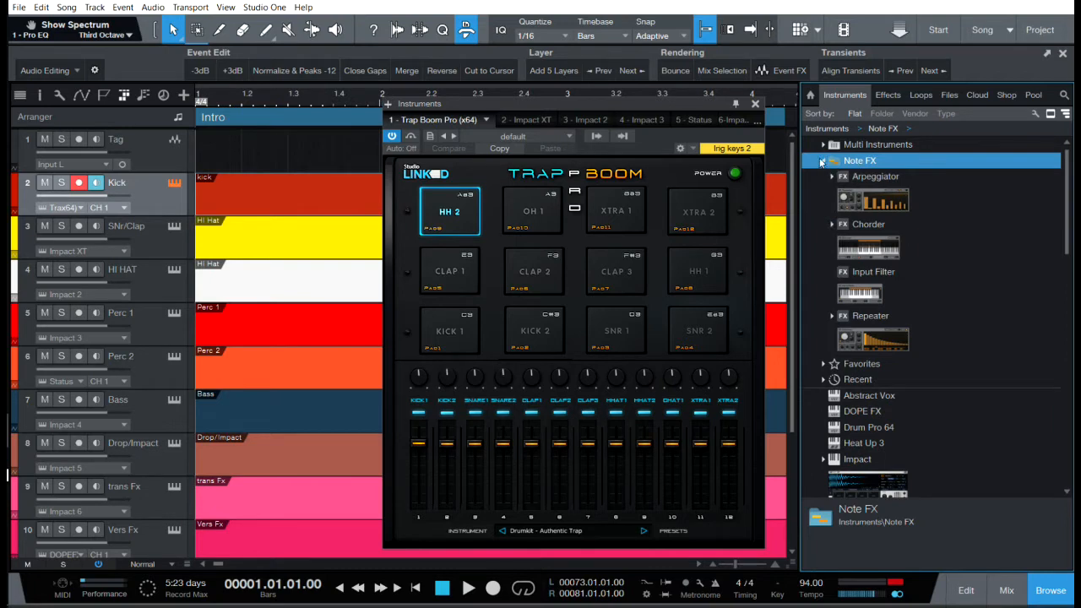
left_click(822, 161)
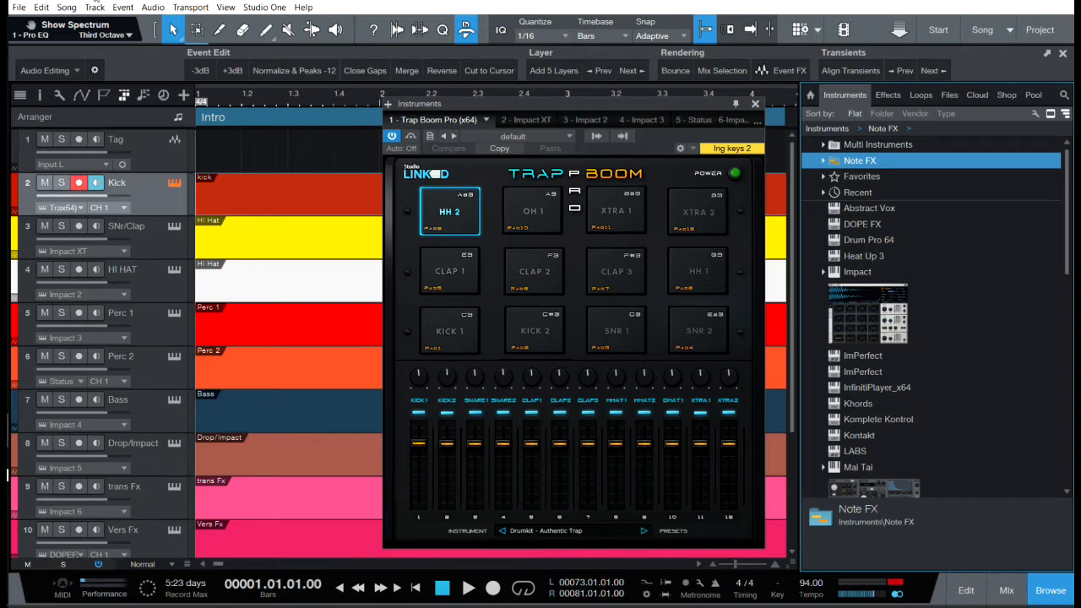
Insert a pattern on the Kick track at bar 1 and lengthen it to the start of bar 3.
left_click(67, 6)
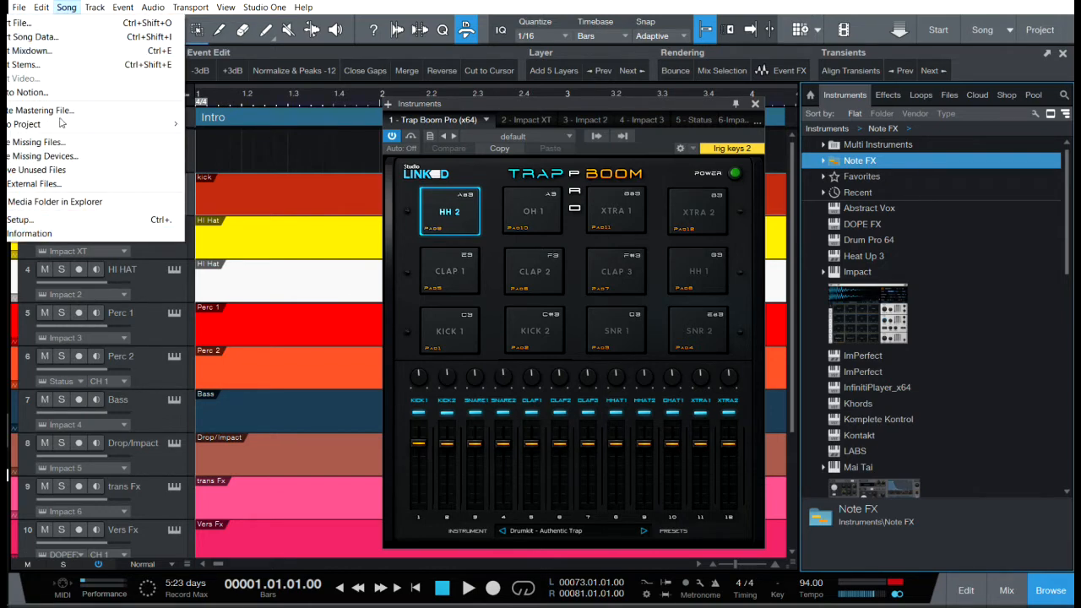
mouse_move(90, 10)
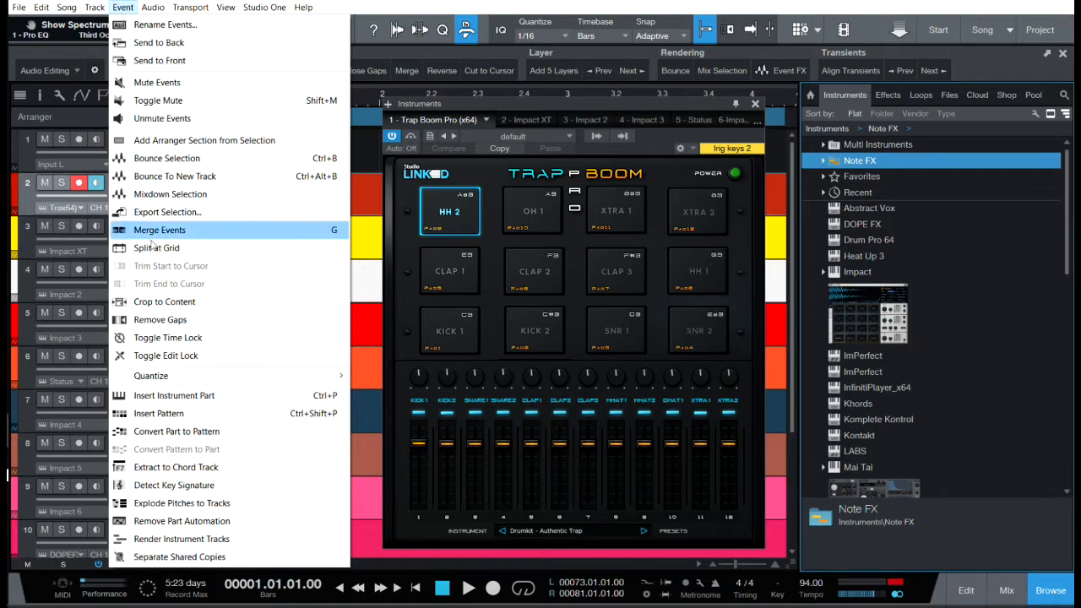
left_click(144, 420)
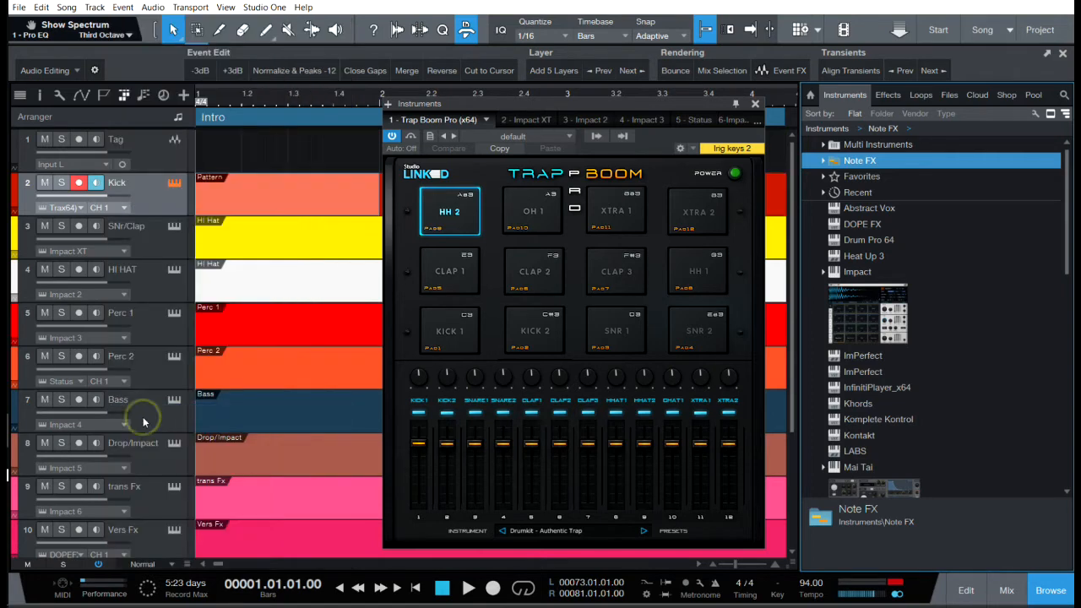
left_click_drag(561, 108, 878, 152)
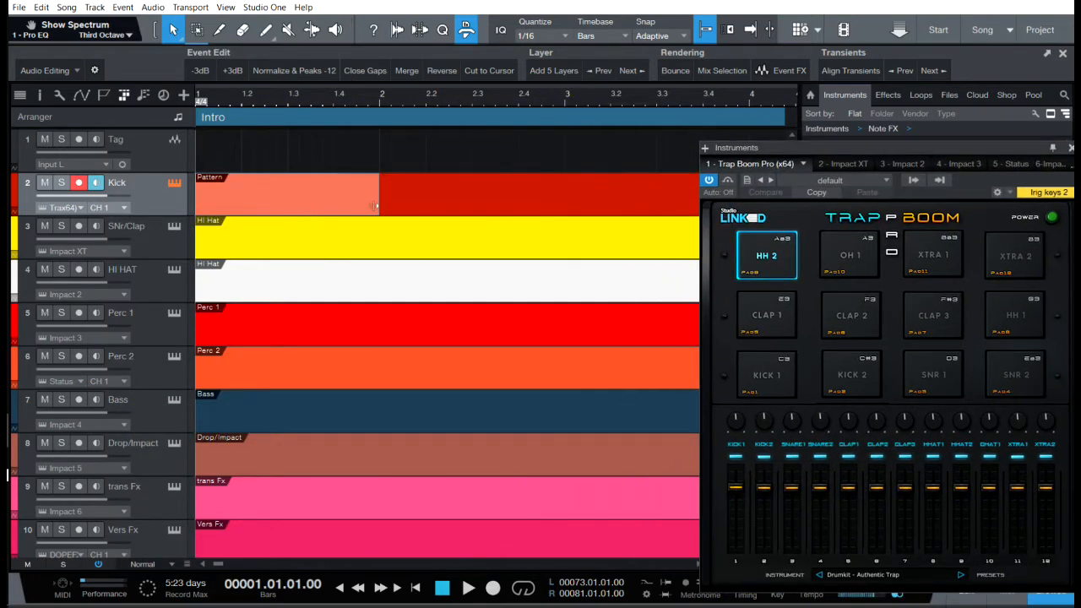
left_click_drag(378, 193, 562, 202)
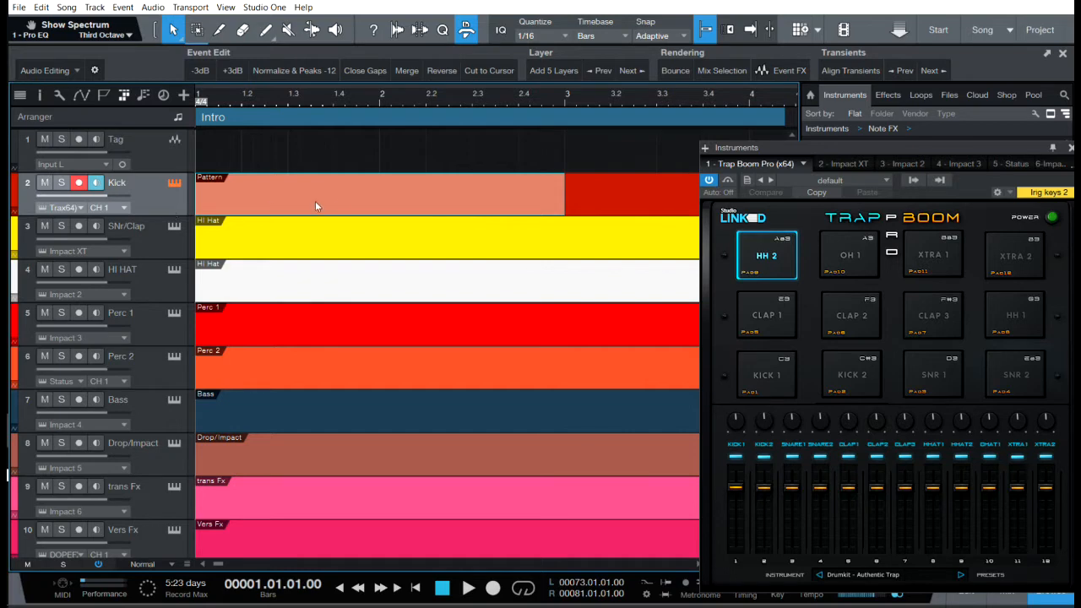
Open the Kick pattern in the editor, compare melody mode with drum mode, keep drum mode and enlarge the editor.
left_click_drag(918, 148, 620, 73)
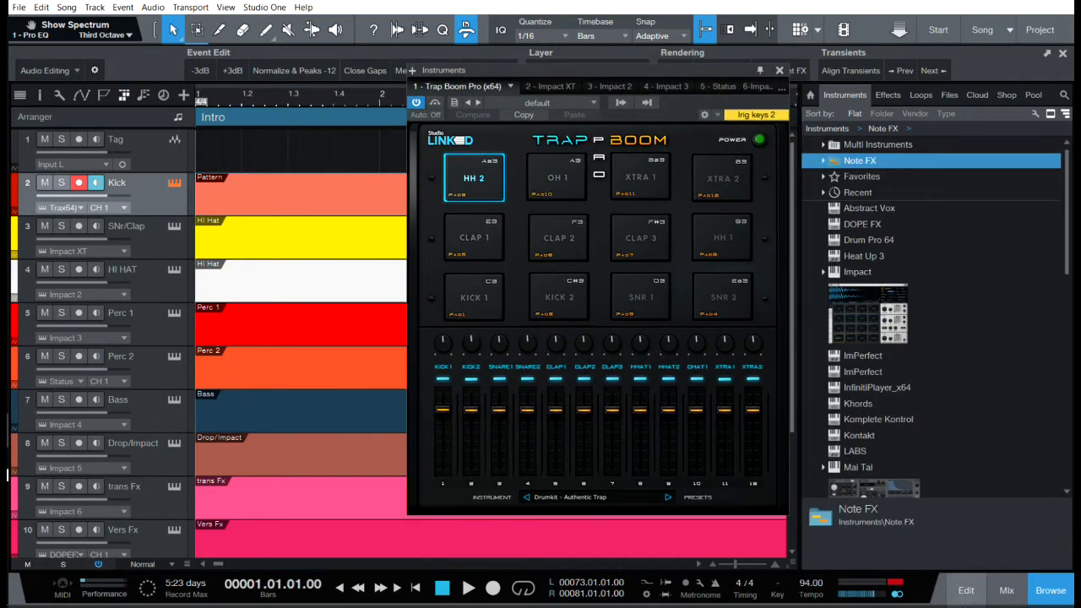
left_click(978, 599)
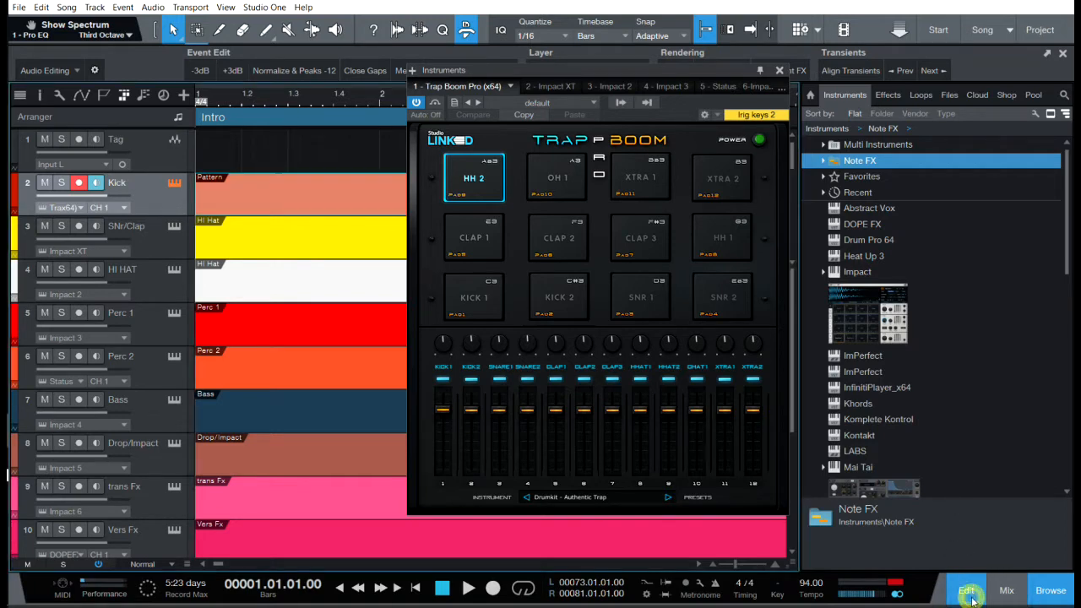
left_click_drag(687, 74, 884, 109)
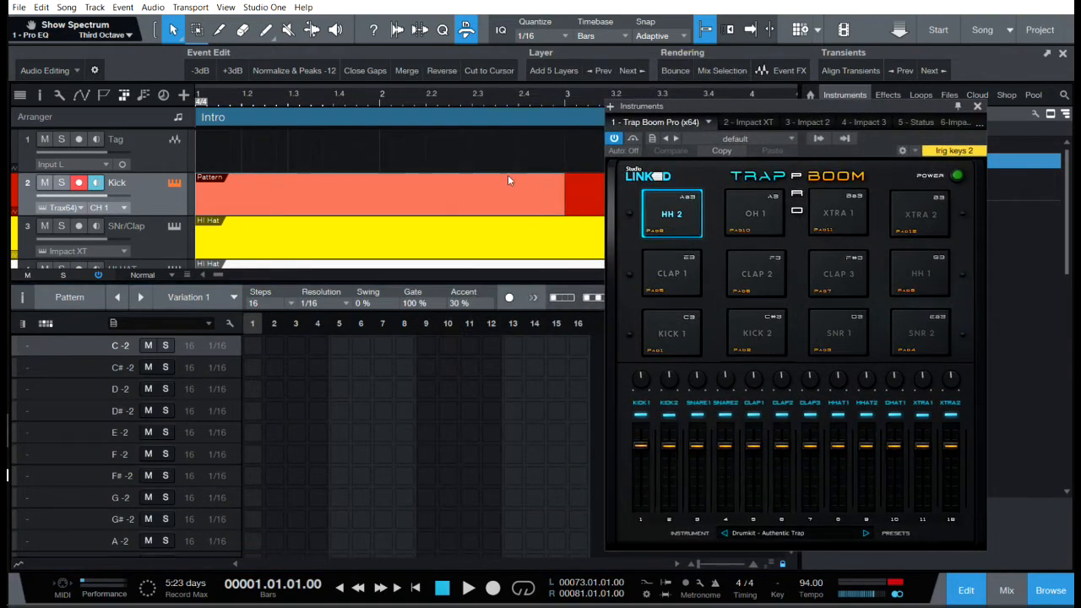
left_click(24, 324)
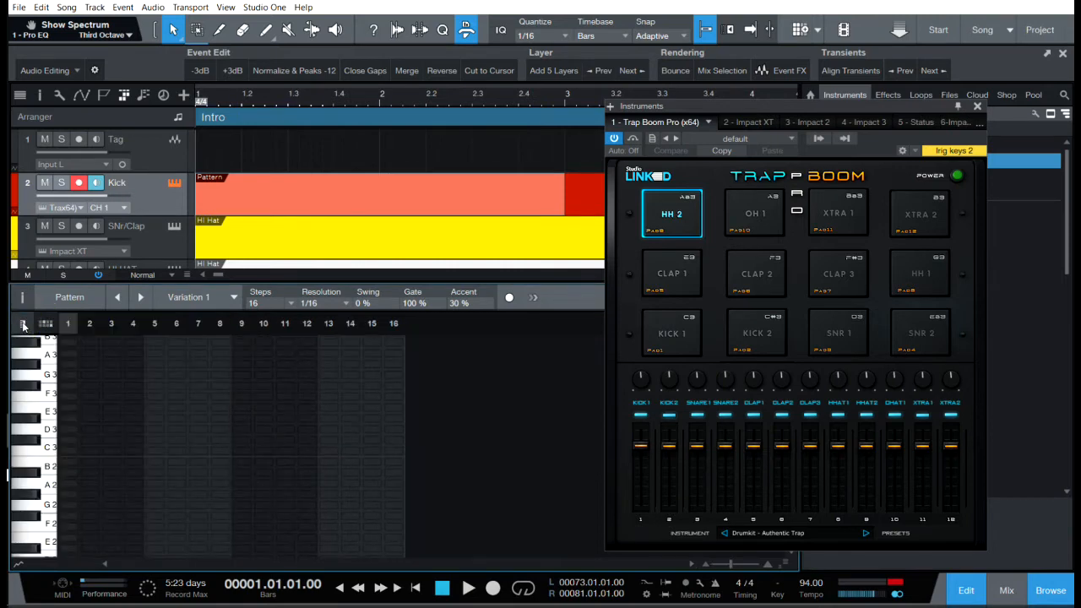
left_click(49, 324)
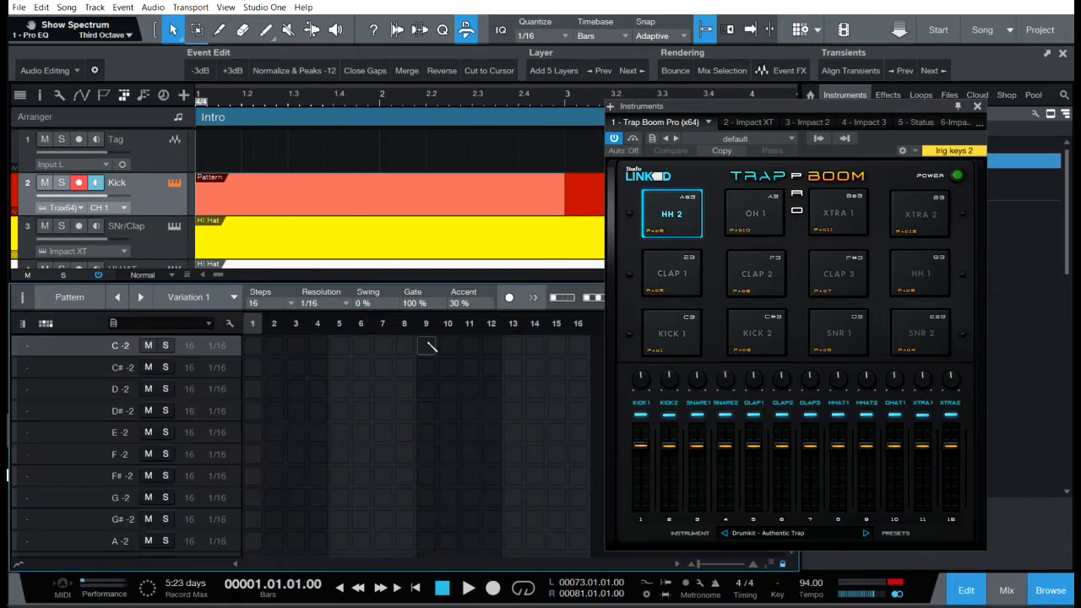
left_click_drag(430, 283, 427, 113)
Audition the KICK 1 pad, clear the instrument window from the step grid and audition the matching C 3 row.
left_click(674, 333)
left_click(675, 333)
left_click(685, 317)
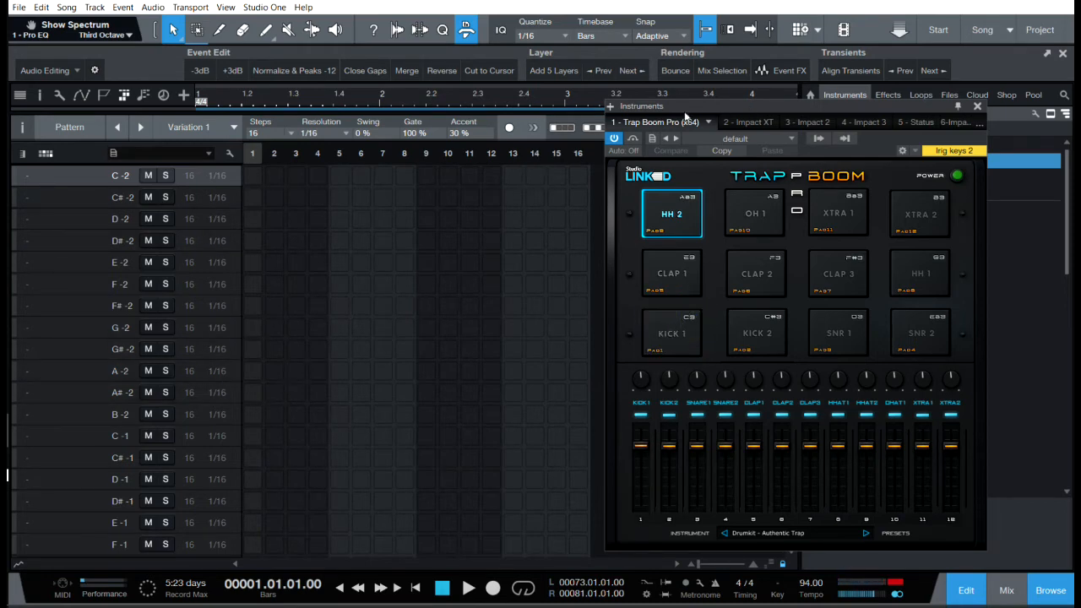
left_click_drag(698, 109, 1080, 199)
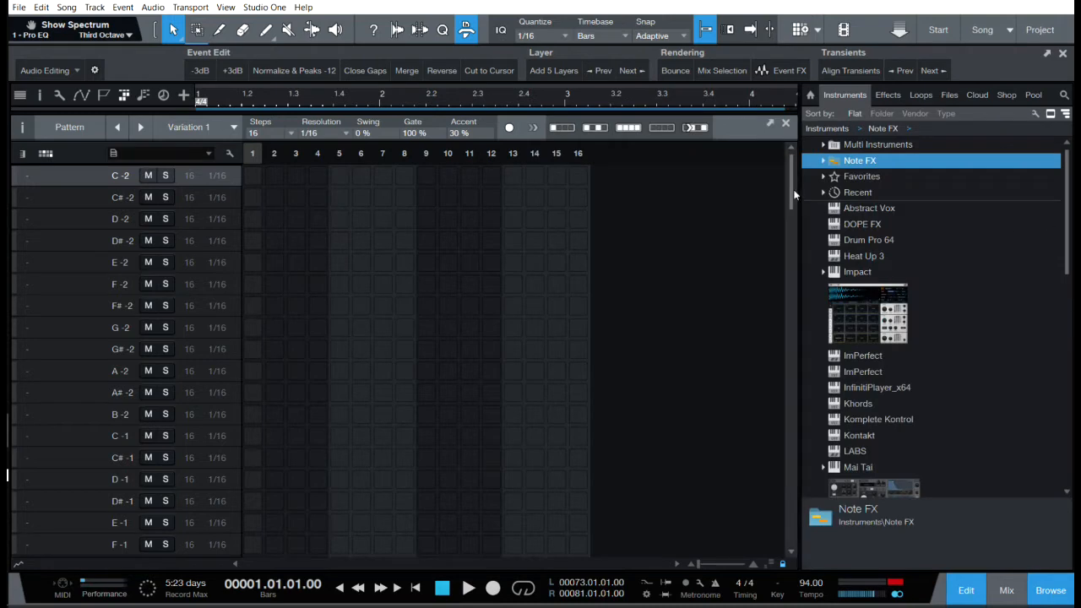
scroll(790, 187, "down", 4)
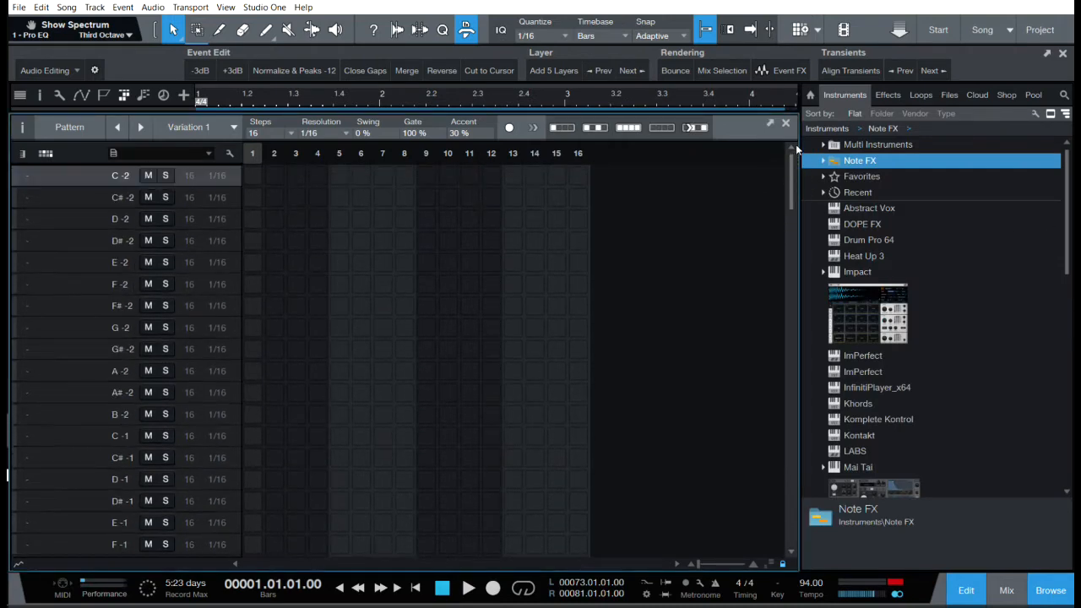
left_click_drag(797, 215, 815, 331)
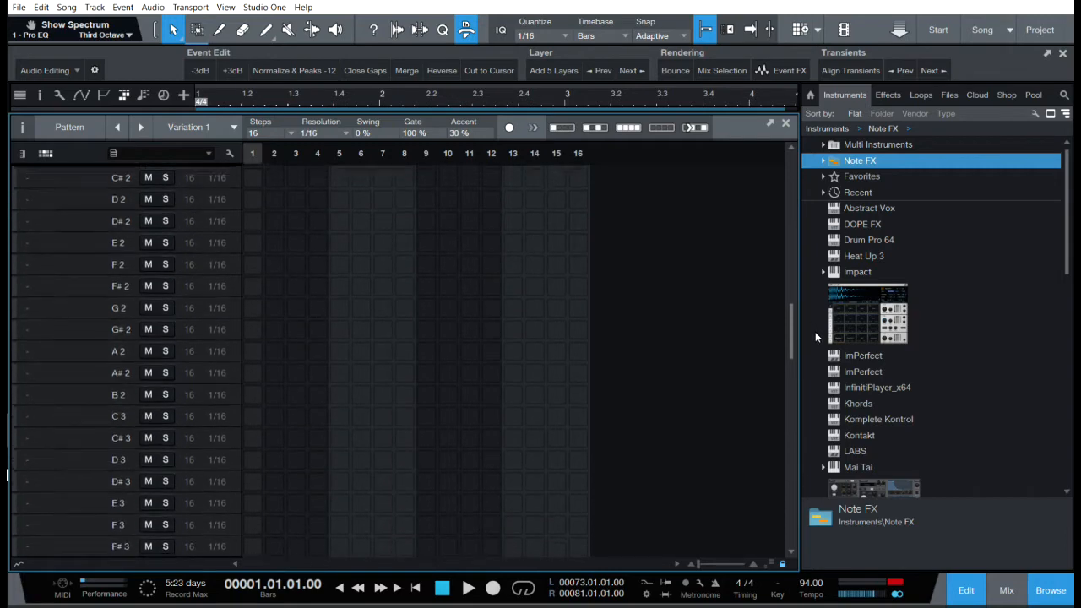
left_click(88, 411)
left_click(88, 411)
left_click(88, 411)
left_click(89, 411)
left_click(91, 410)
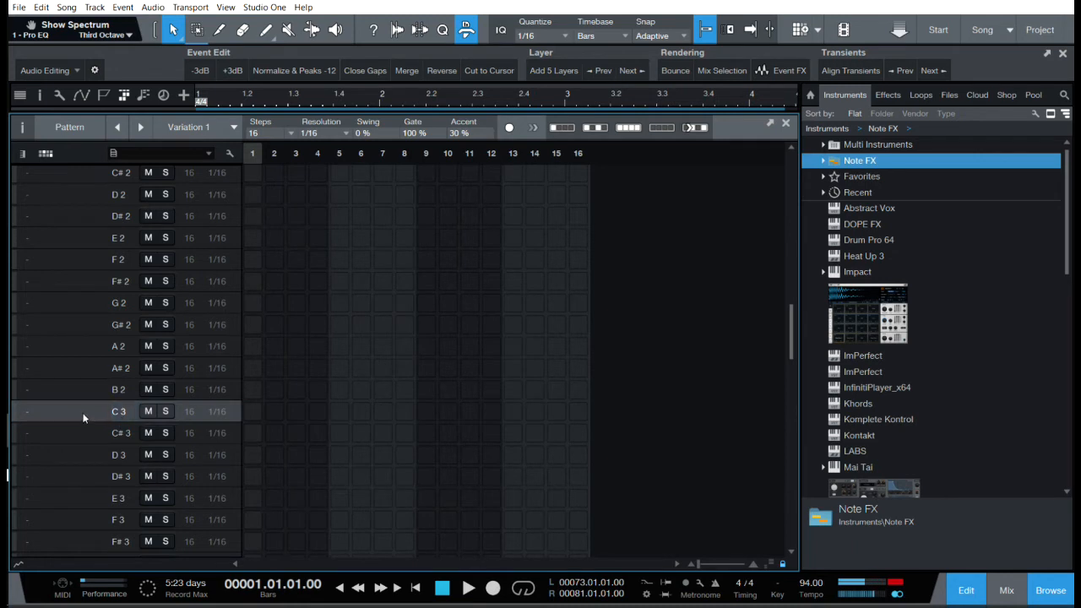
Place kick hits on the C 3 row at steps 1, 2, 8, 10, 11, 15 and 16.
left_click(253, 411)
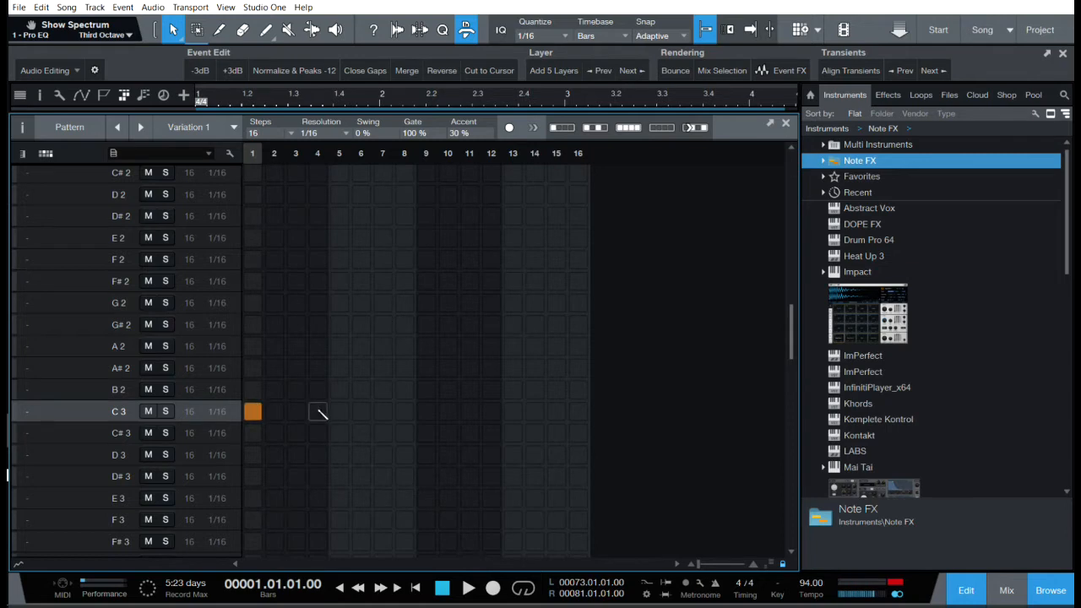
left_click(274, 411)
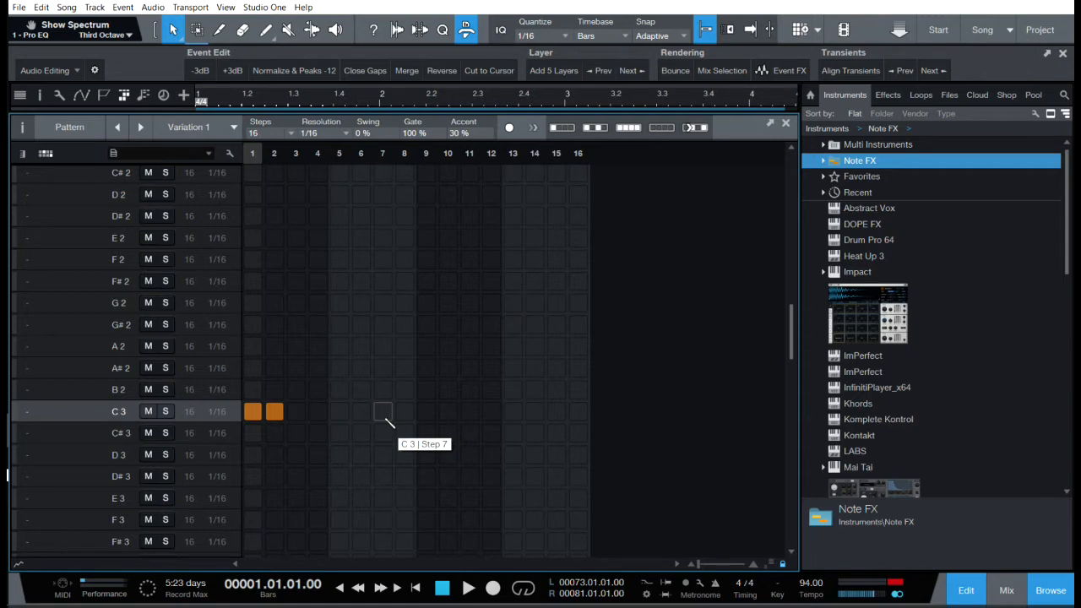
left_click(405, 414)
left_click(448, 414)
left_click(471, 414)
left_click(558, 412)
left_click(578, 412)
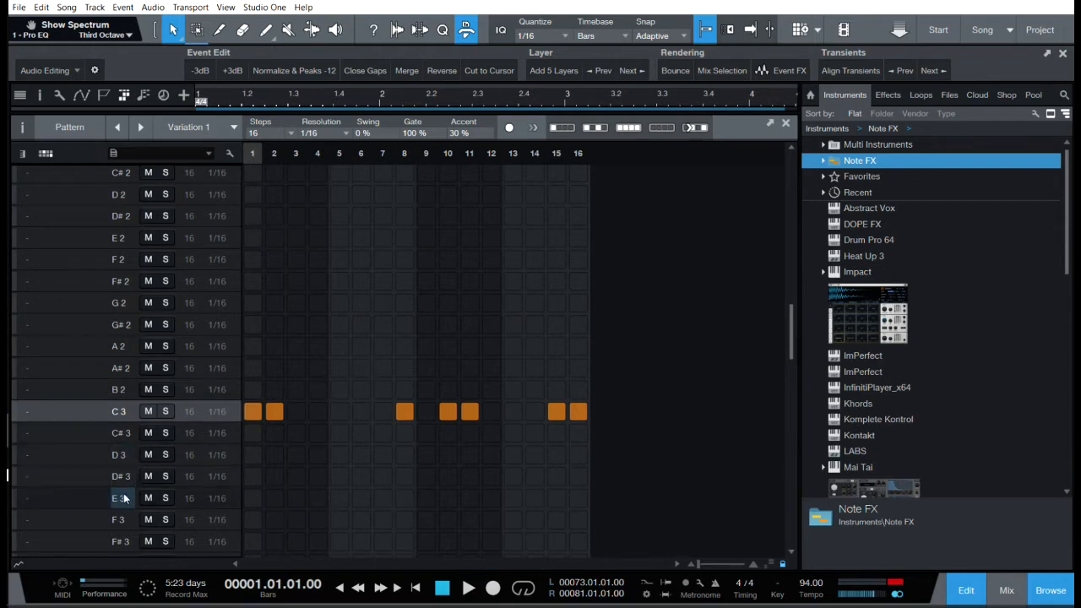
Audition the rows from D# 3 to F# 3 and place hits on the D# 3 row at steps 5 and 13.
left_click(94, 502)
left_click(91, 520)
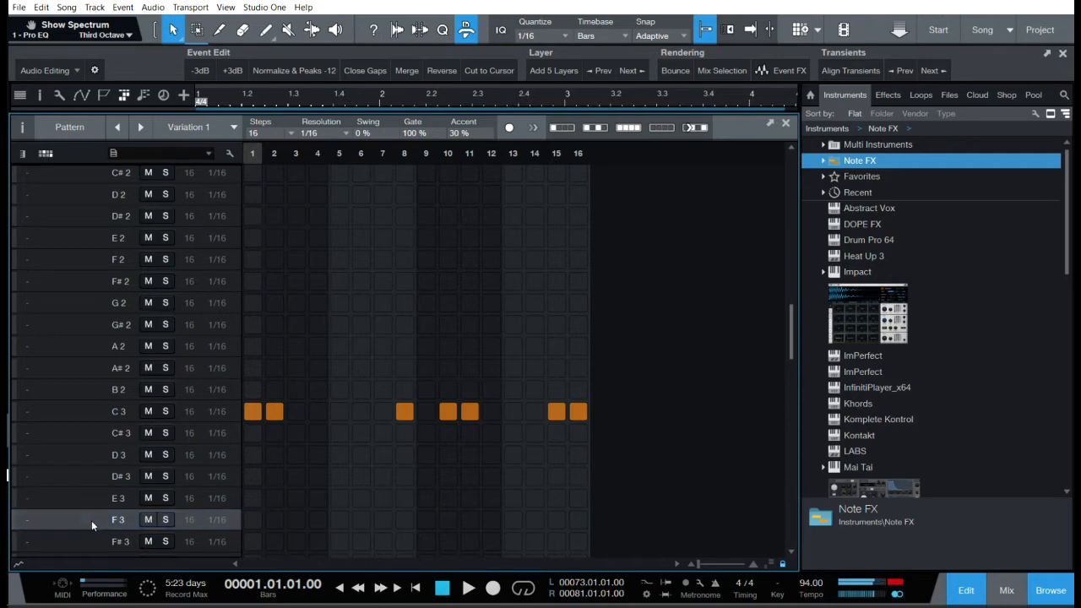
left_click(91, 521)
left_click(92, 520)
left_click(96, 542)
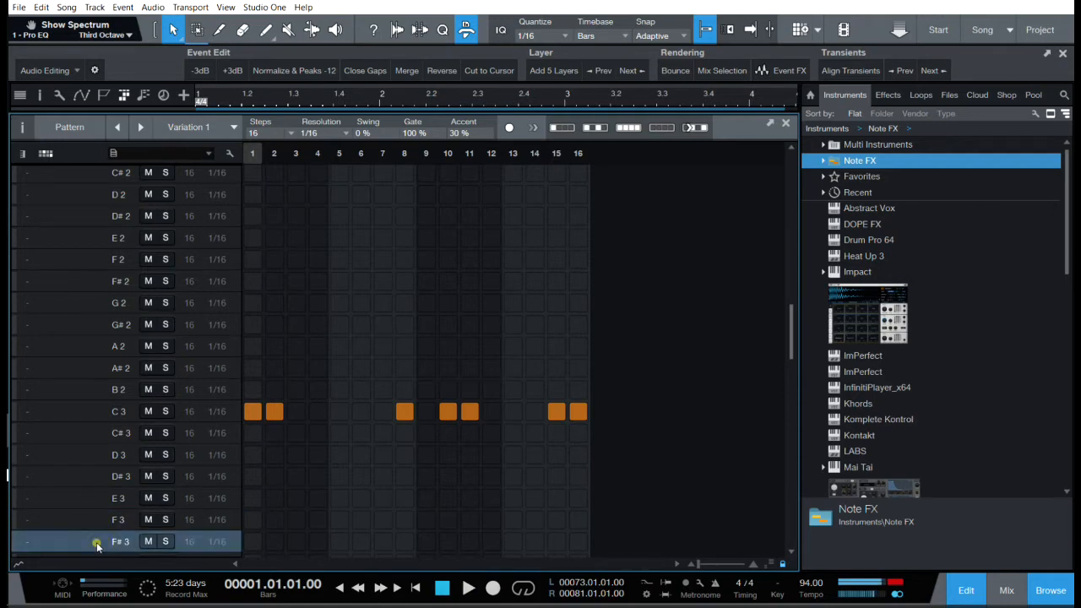
left_click(89, 475)
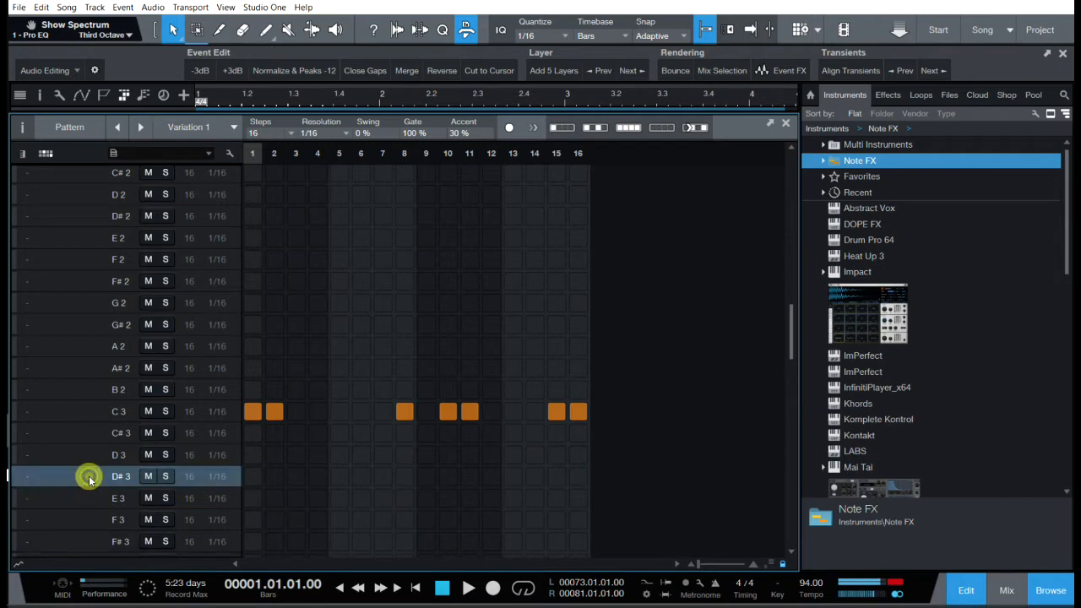
left_click(339, 477)
left_click(513, 476)
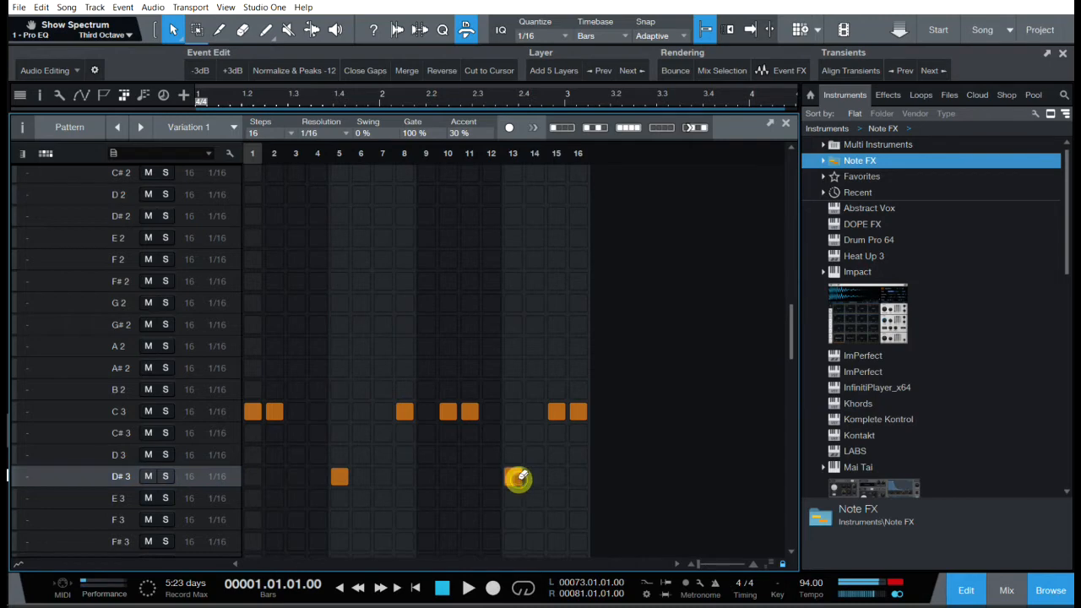
Set the pattern length to 64 steps and lengthen the pattern part on the Kick track beyond bar 3.
left_click(290, 136)
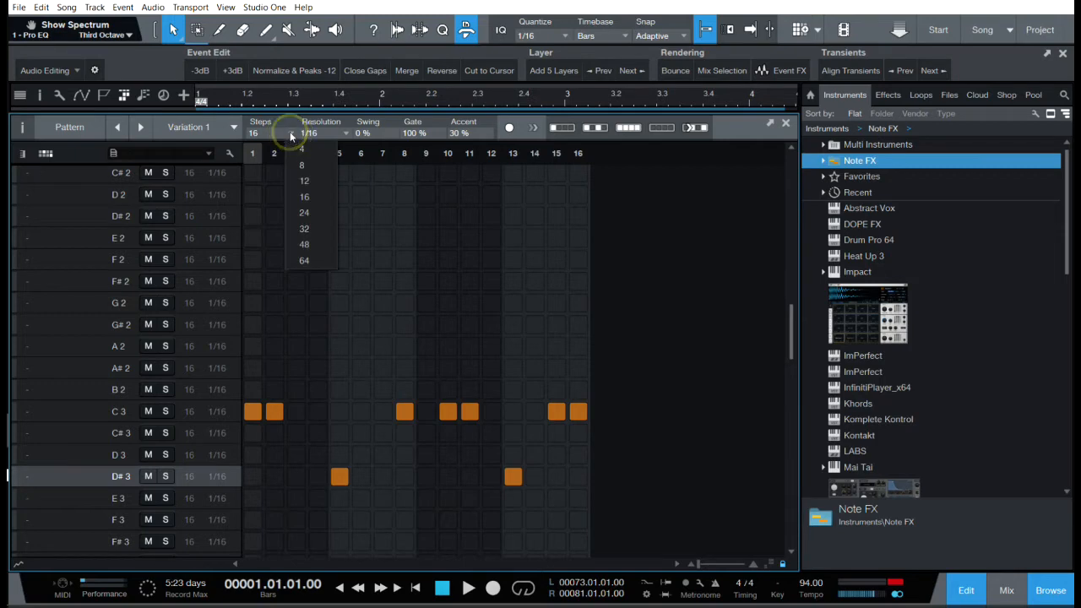
left_click(302, 260)
mouse_move(515, 110)
left_mouse_down()
mouse_move(514, 160)
mouse_move(521, 81)
mouse_move(517, 119)
left_mouse_up()
left_click_drag(460, 389, 473, 260)
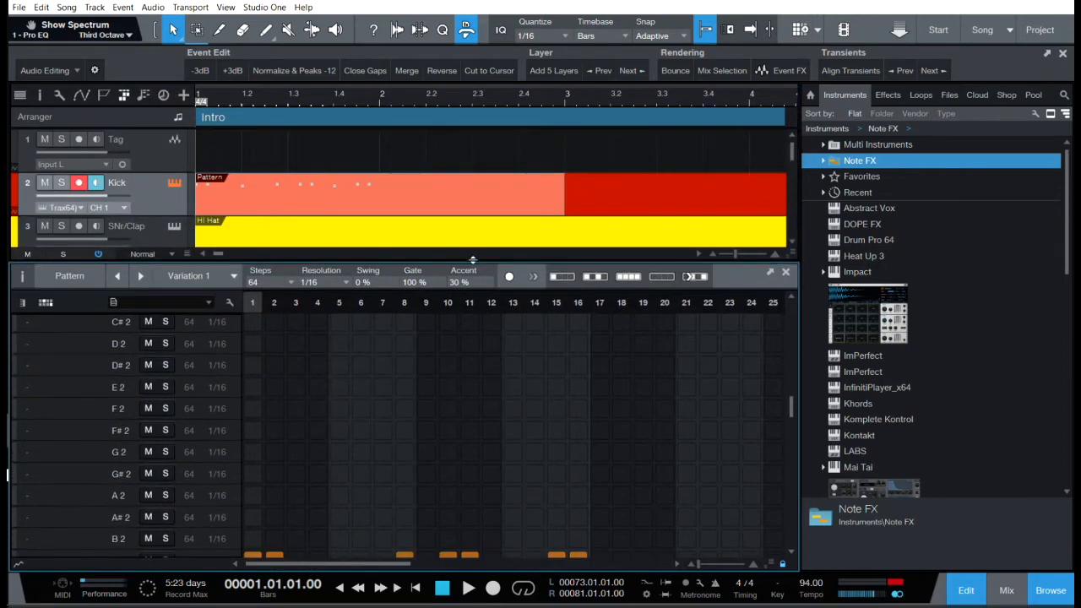
left_click_drag(564, 189, 660, 206)
left_click_drag(579, 262, 593, 100)
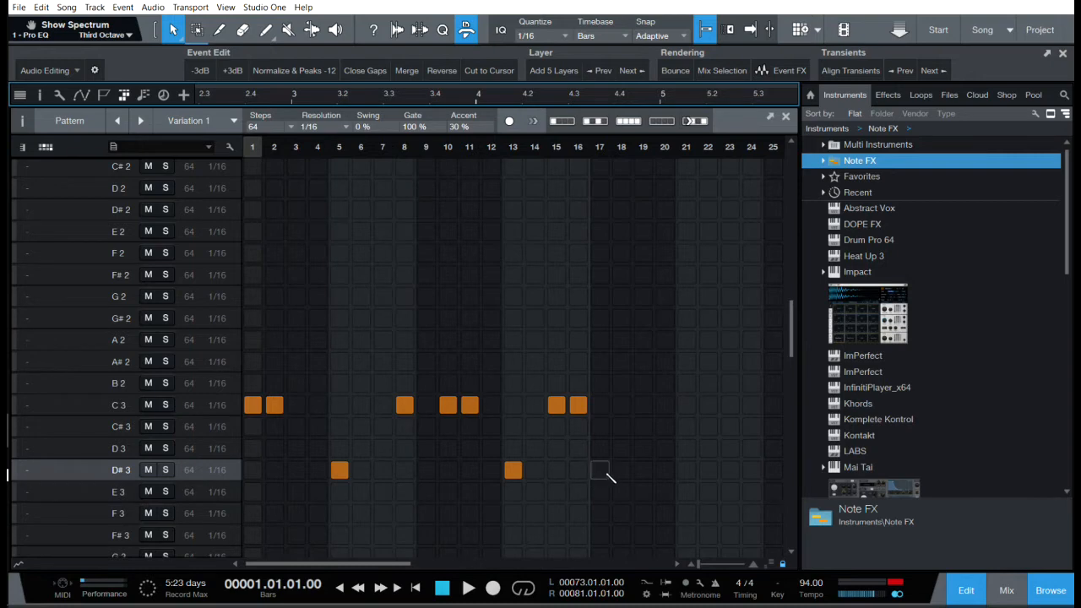
Add hits at steps 17, 24, 26 and 27 on the C 3 row and at steps 21 and 29 on the D# 3 row.
left_click_drag(406, 563, 471, 571)
left_click(474, 469)
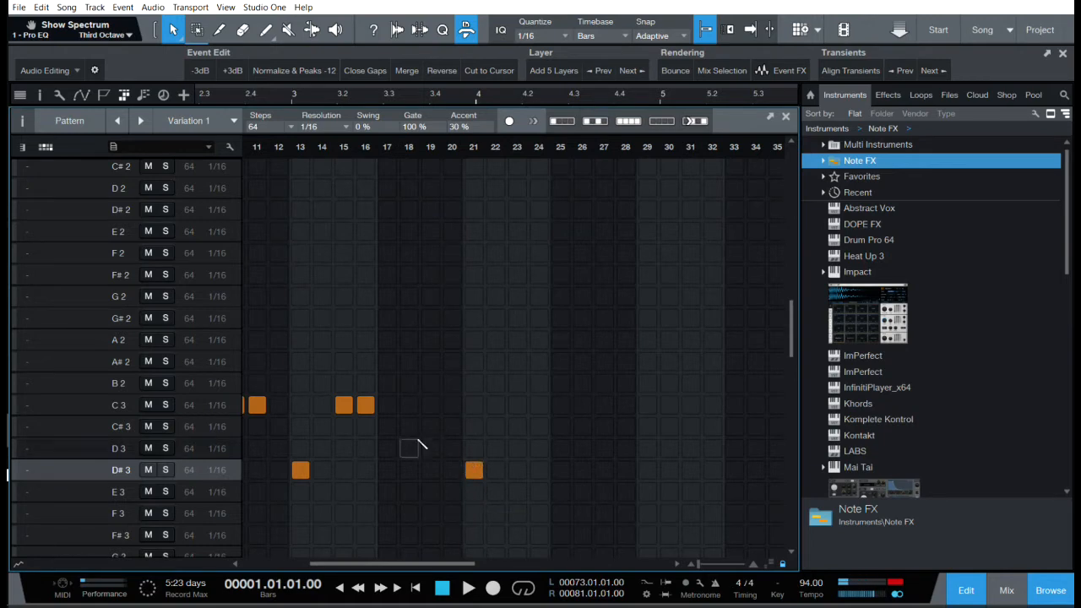
left_click(387, 405)
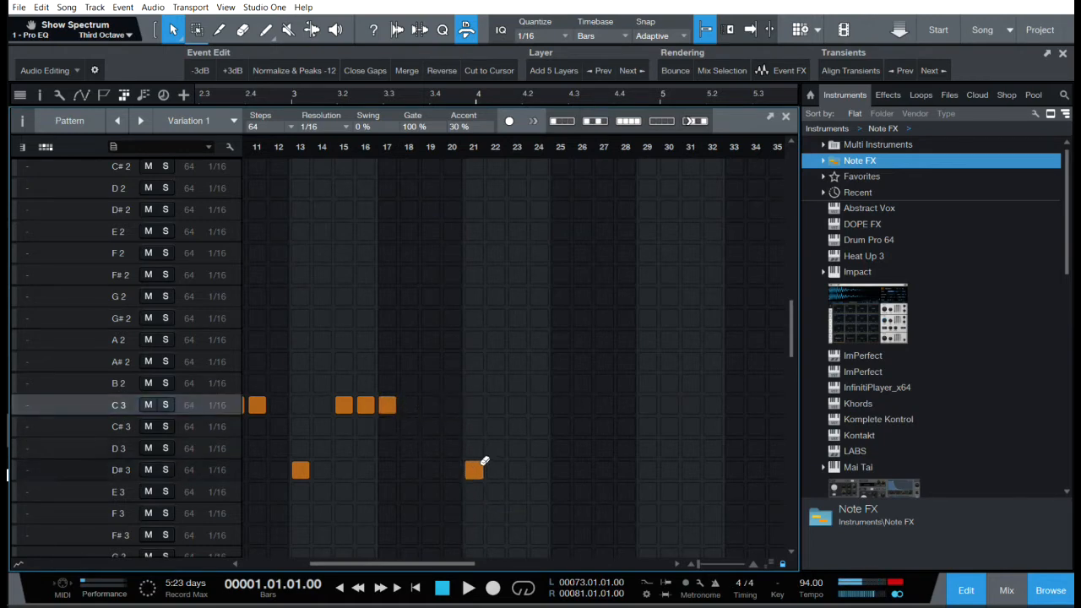
left_click(539, 405)
left_click(583, 404)
left_click(603, 404)
left_click(647, 469)
Add C 3 hits at steps 32, 33, 35, 40, 42 and 43, and D# 3 hits at steps 37 and 45.
left_click_drag(431, 564, 553, 574)
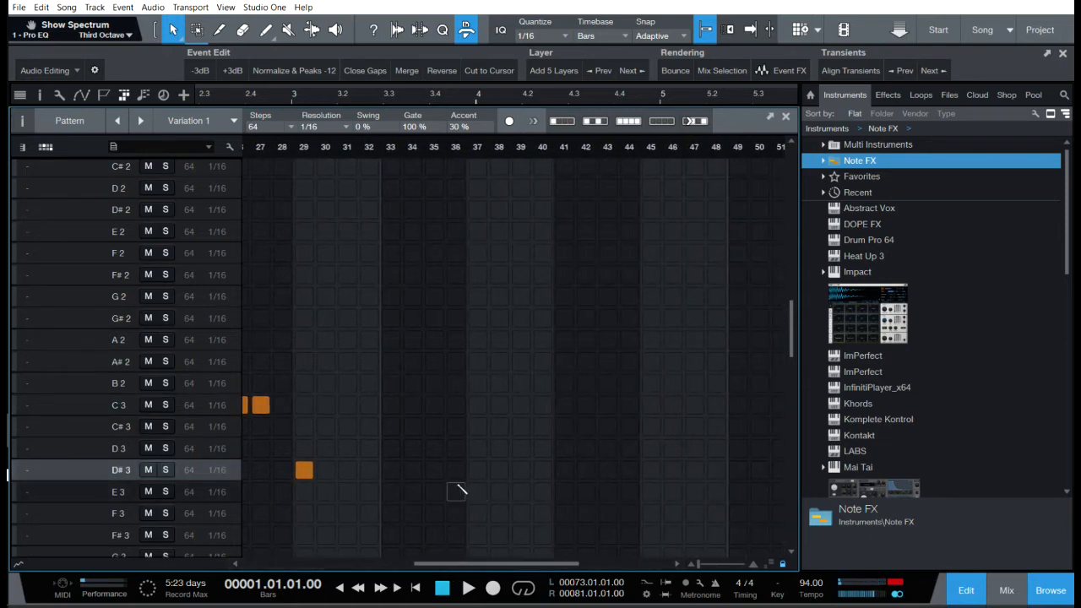
left_click(369, 404)
left_click(389, 404)
left_click(434, 404)
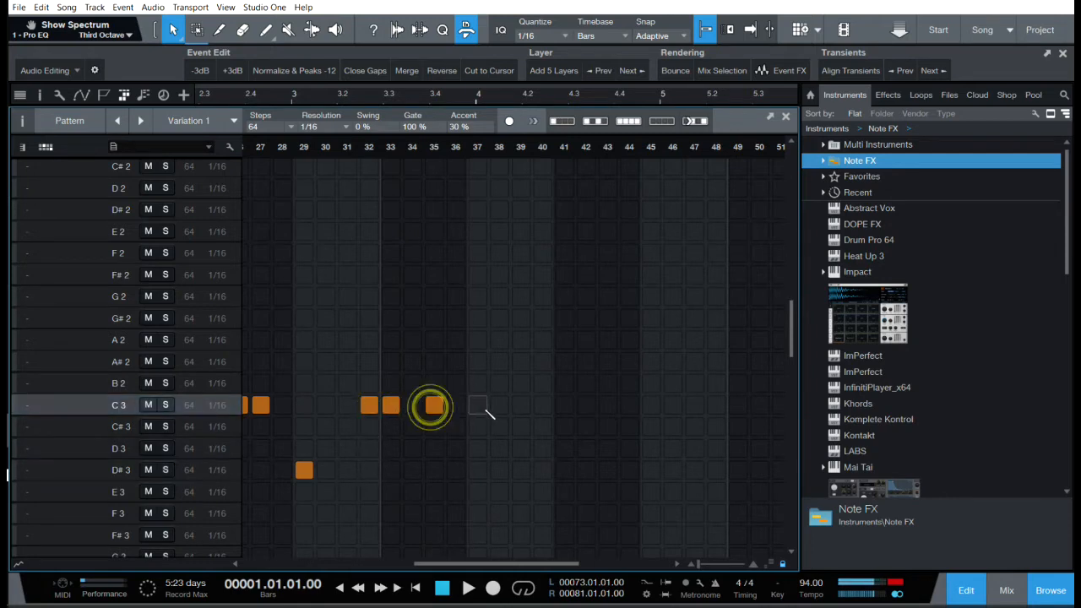
left_click(477, 469)
left_click(651, 471)
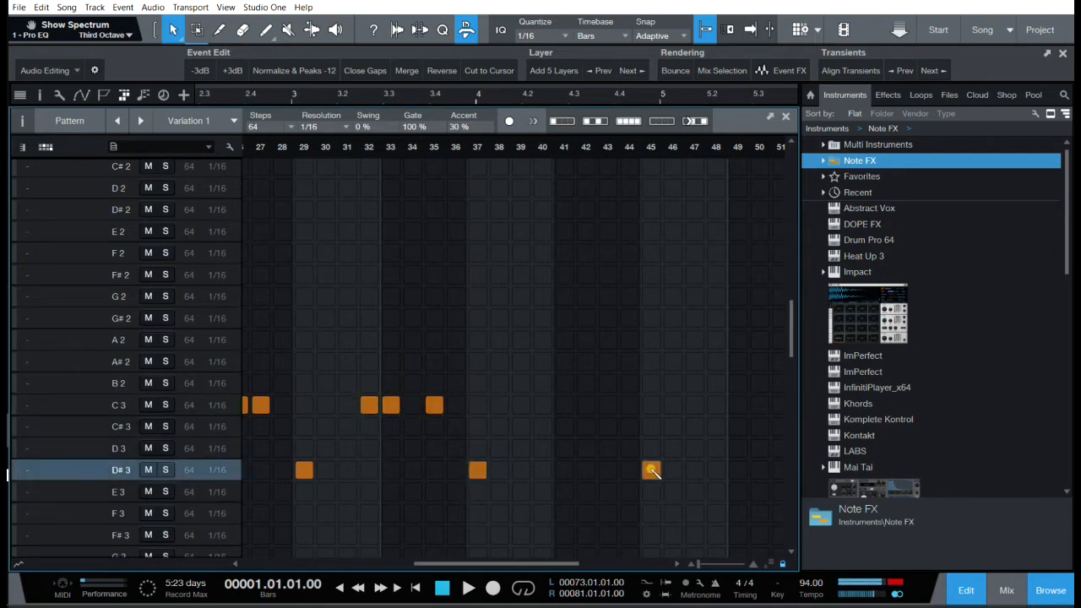
left_click(542, 404)
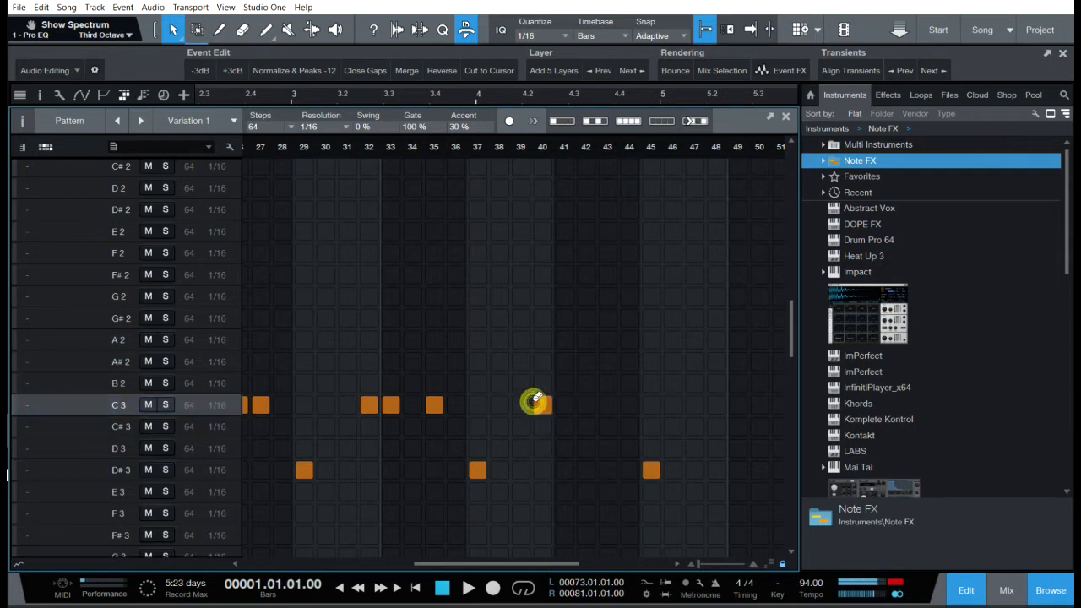
left_click(585, 404)
left_click(608, 405)
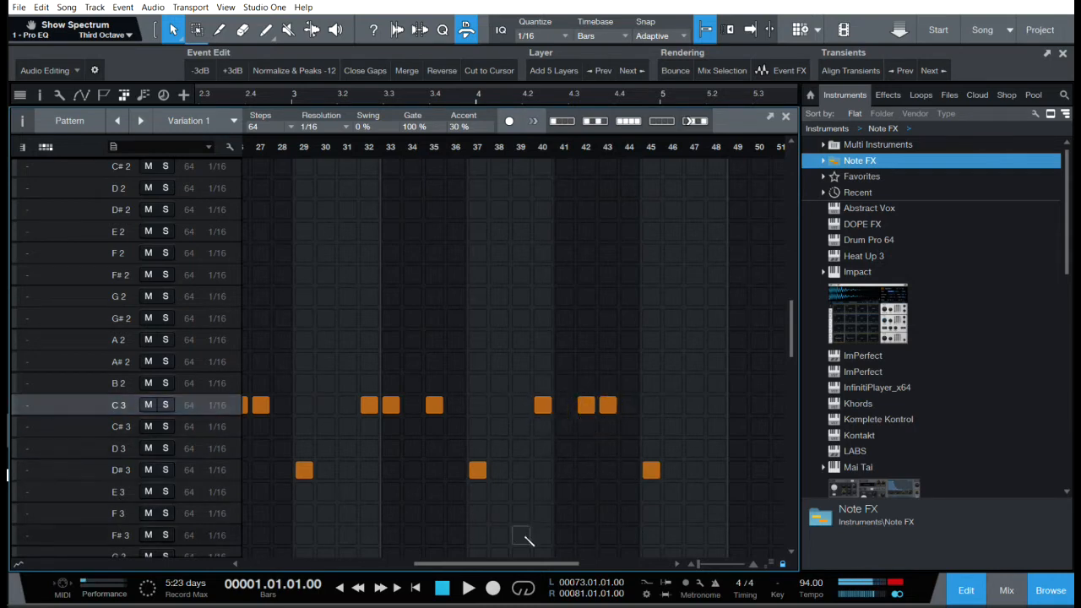
Play the extended kick and D# 3 pattern from the start of the song, and stop playback.
left_click_drag(515, 563, 344, 564)
left_click(448, 584)
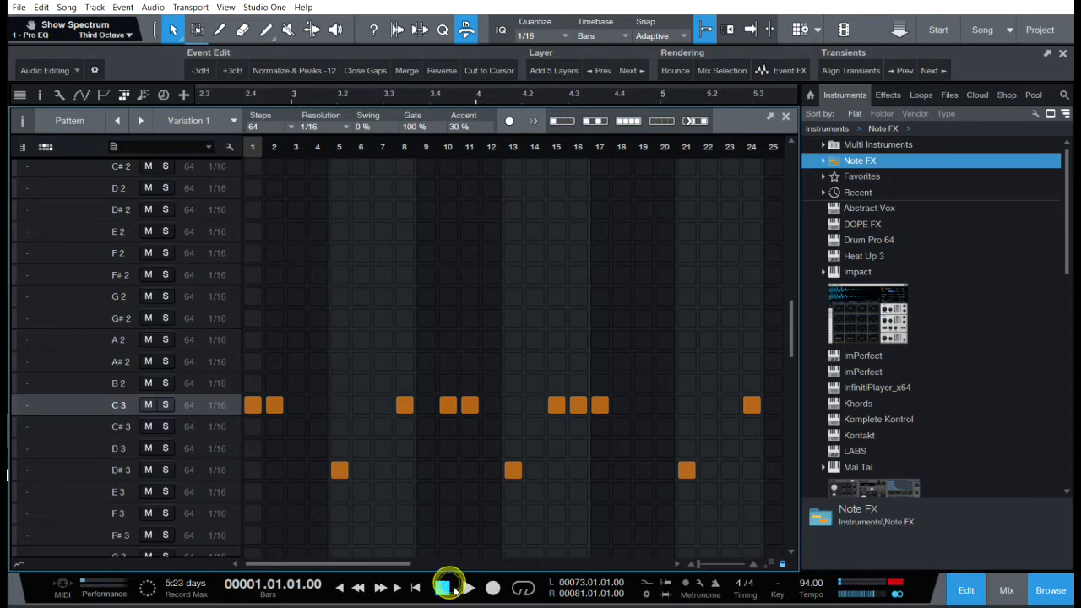
left_click(466, 591)
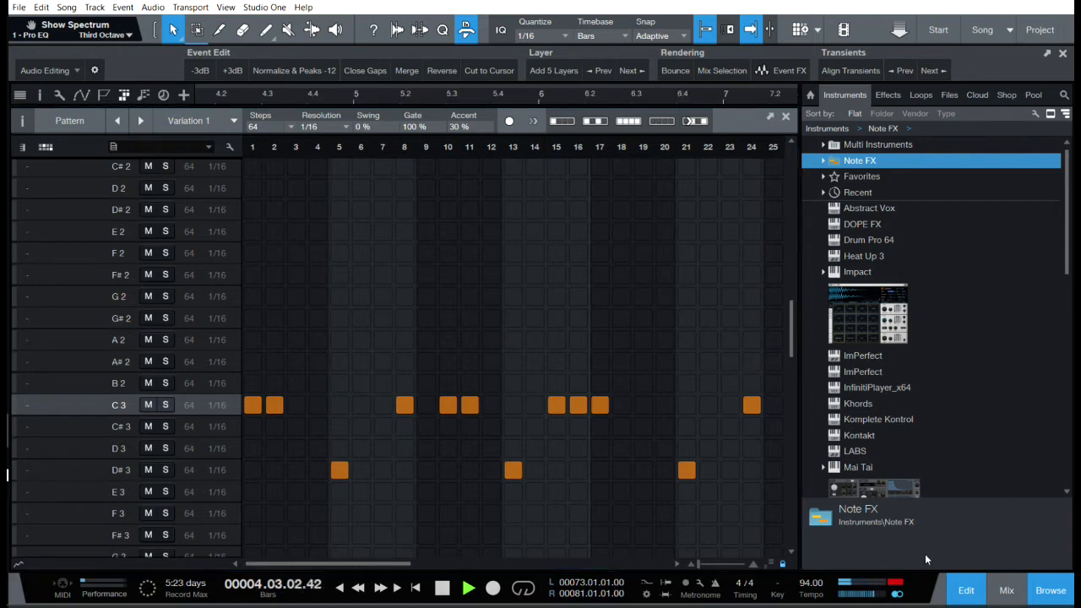
key("space")
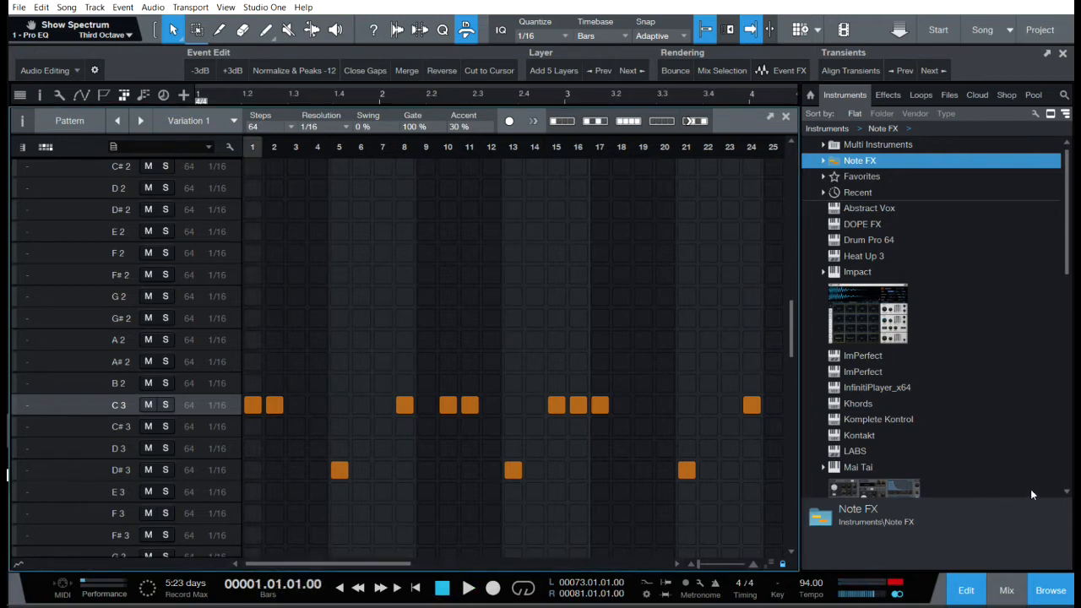
Bring the track list into view and set the Kick track's volume to +1.9 while playing the pattern.
left_click(457, 108)
left_click_drag(108, 194, 119, 199)
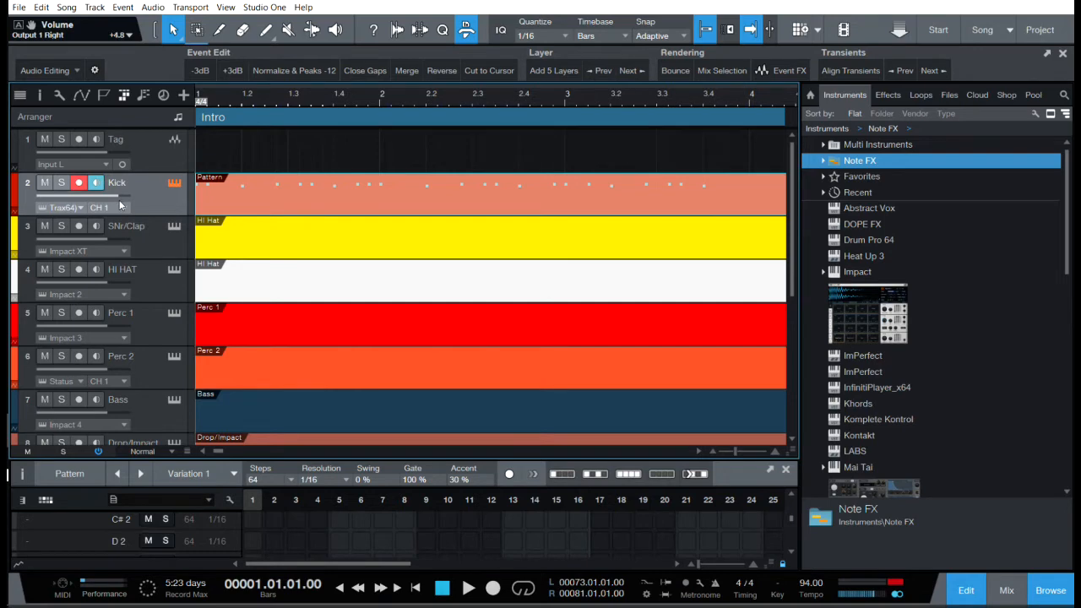
left_click(468, 589)
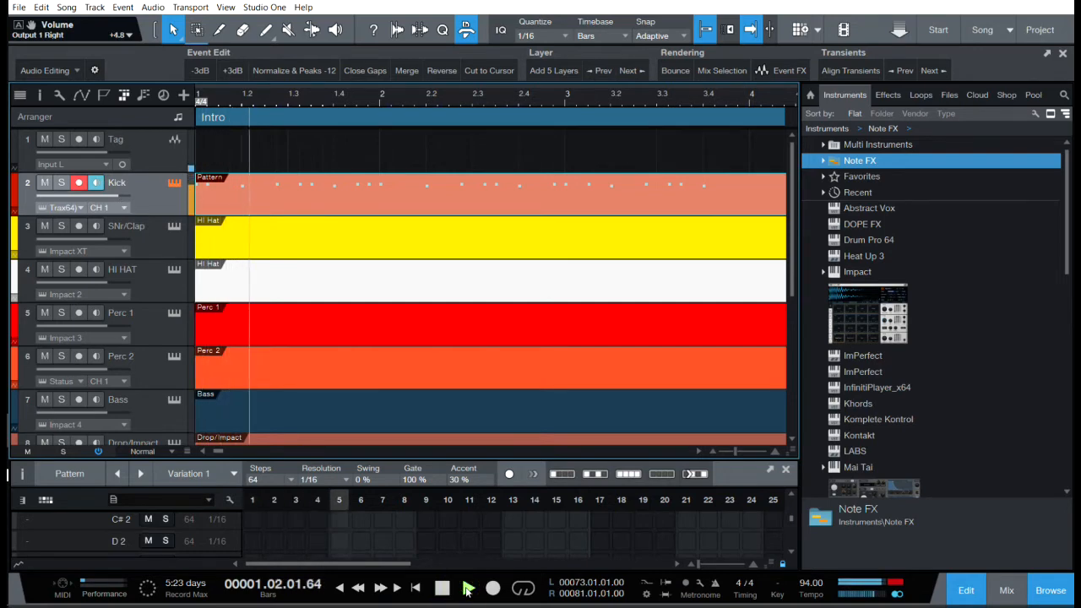
left_click_drag(109, 194, 104, 196)
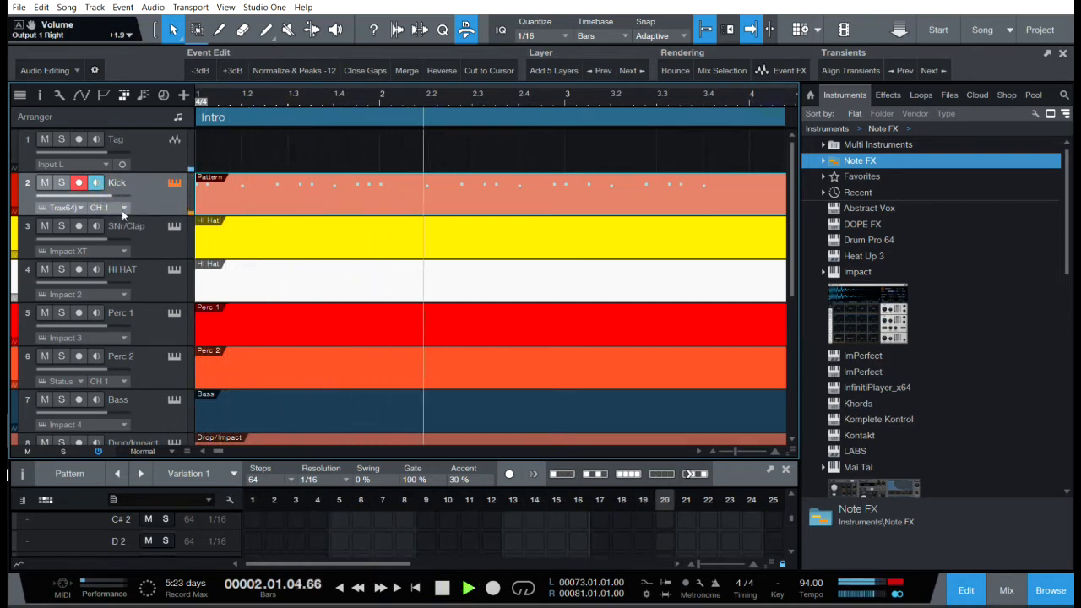
left_click(442, 589)
Enlarge the pattern editor and show the Repeat lane for the D# 3 row.
left_click_drag(462, 460, 447, 95)
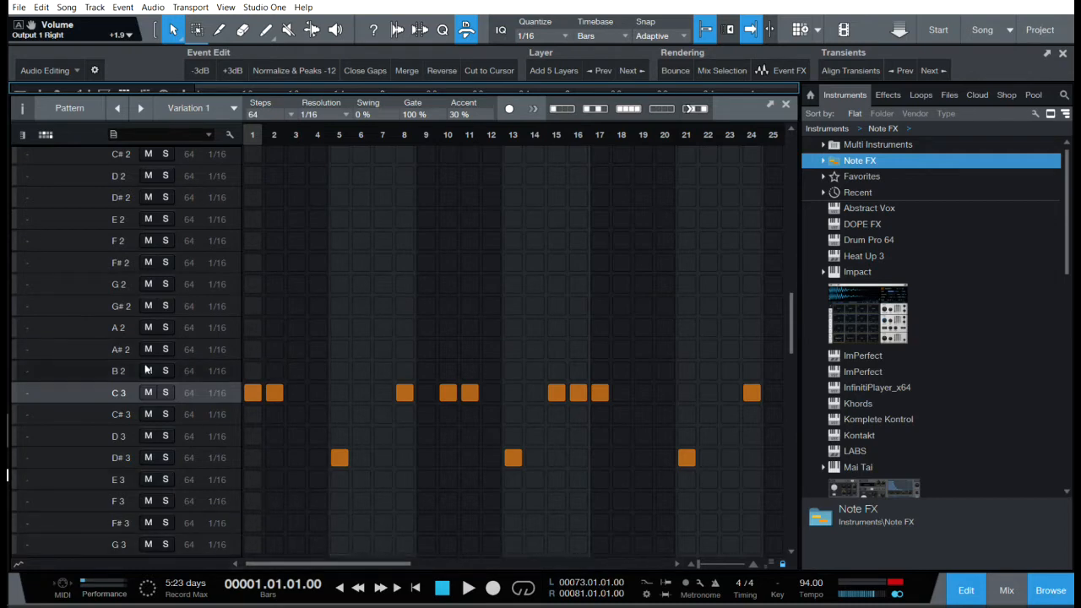
left_click(17, 564)
left_click(17, 565)
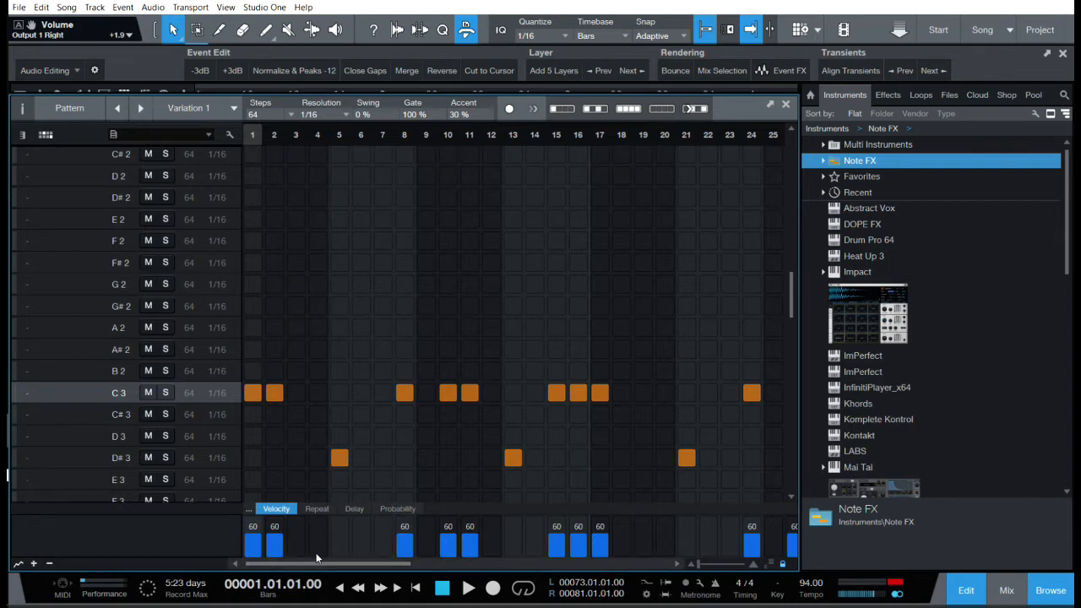
left_click(316, 508)
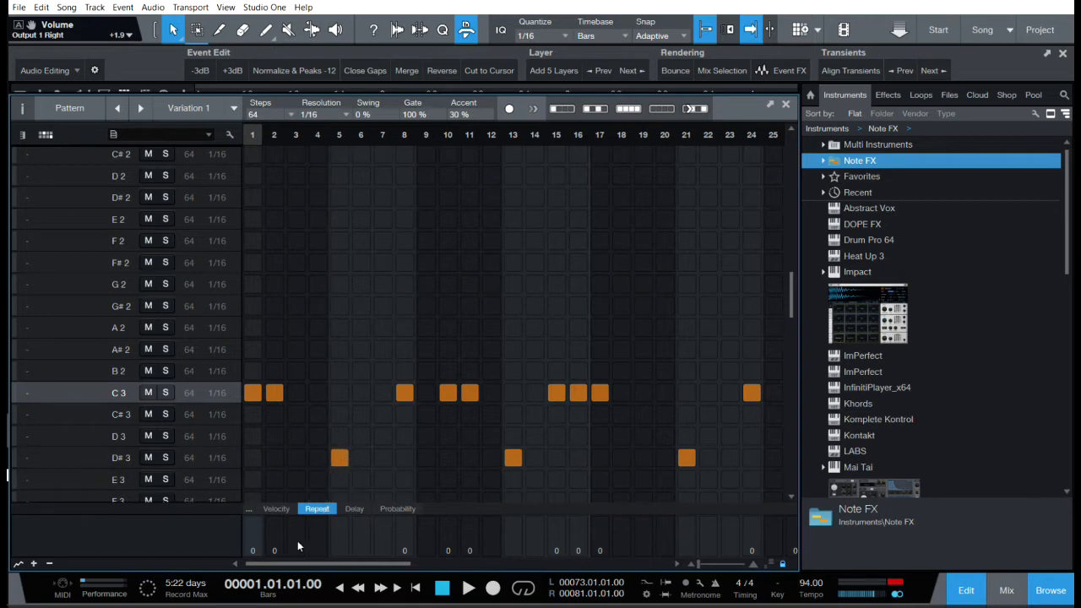
left_click(68, 459)
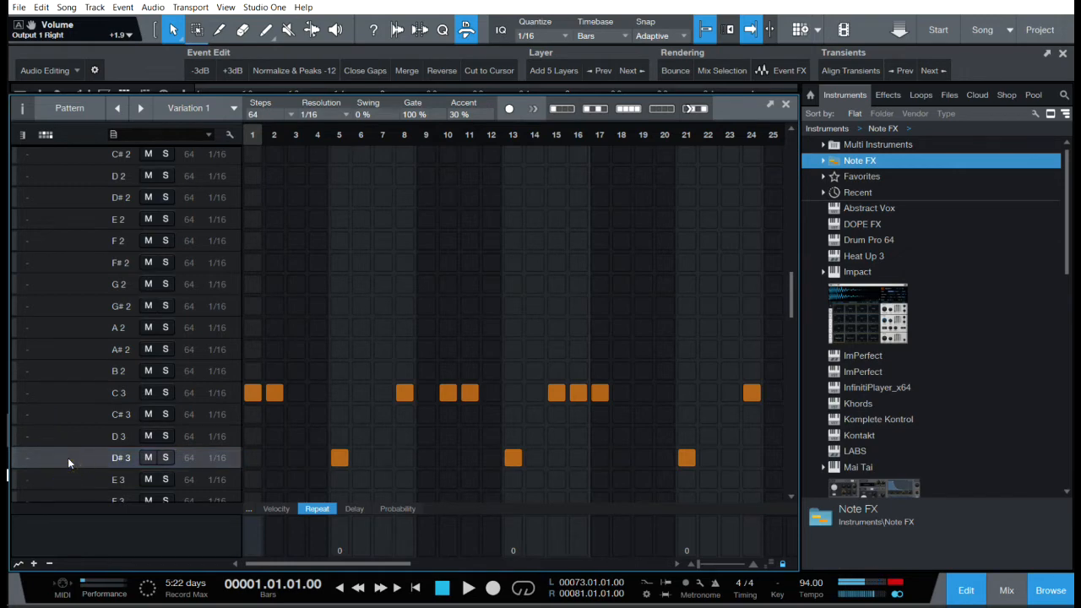
left_click(97, 458)
Try one repeat on the D# 3 hits at steps 5 and 13, play it back, and reset both to 0.
left_click_drag(346, 537, 345, 549)
left_click(512, 551)
key("space")
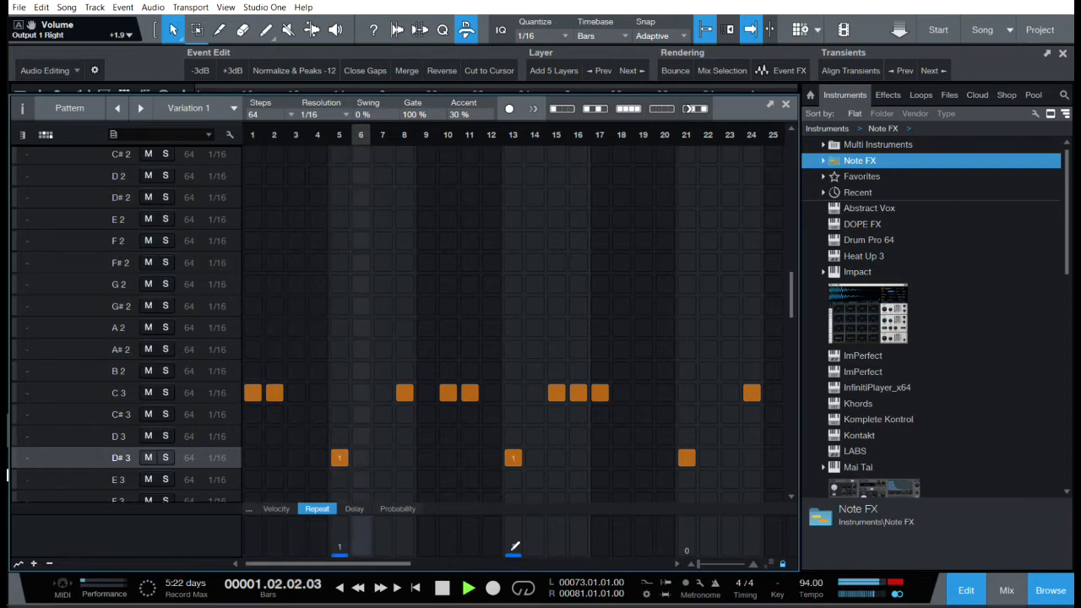
key("space")
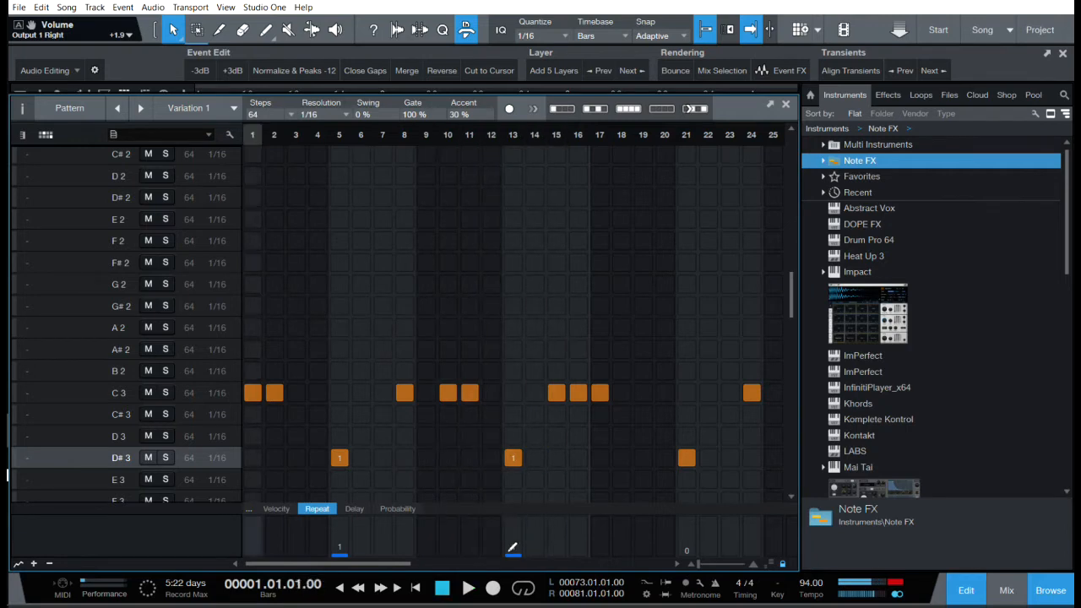
left_click_drag(349, 550, 351, 546)
left_click_drag(344, 549, 338, 555)
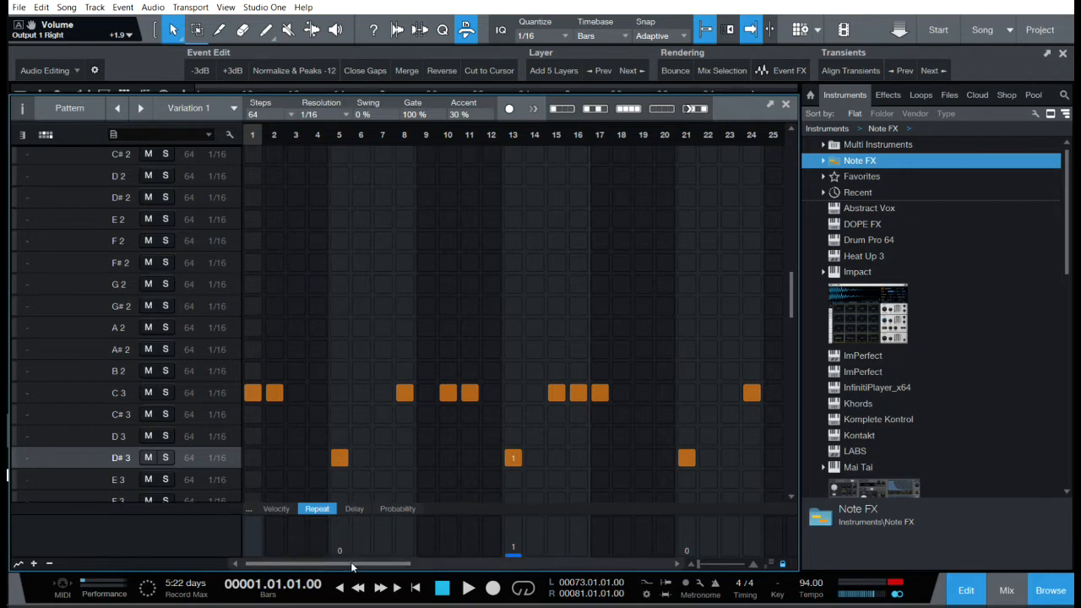
left_click_drag(514, 550, 514, 557)
Set the repeat value of the D# 3 hit at step 21 to 2 and play the pattern.
left_click_drag(417, 568, 363, 567)
key("space")
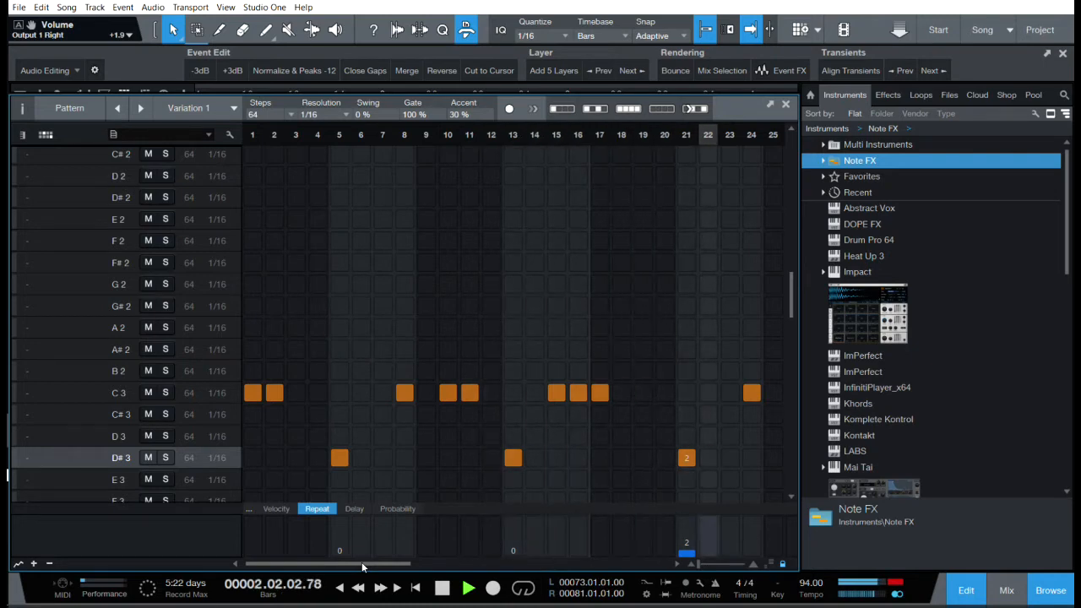
key("space")
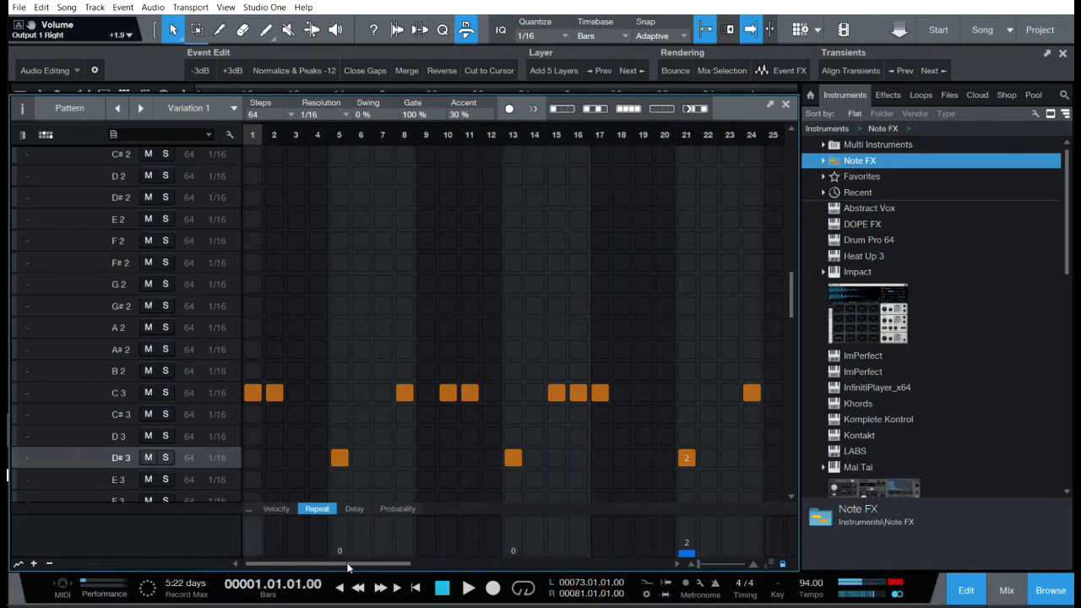
Set the repeat value of the D# 3 hit at step 29 to 4 and play the pattern.
left_click_drag(348, 566, 488, 543)
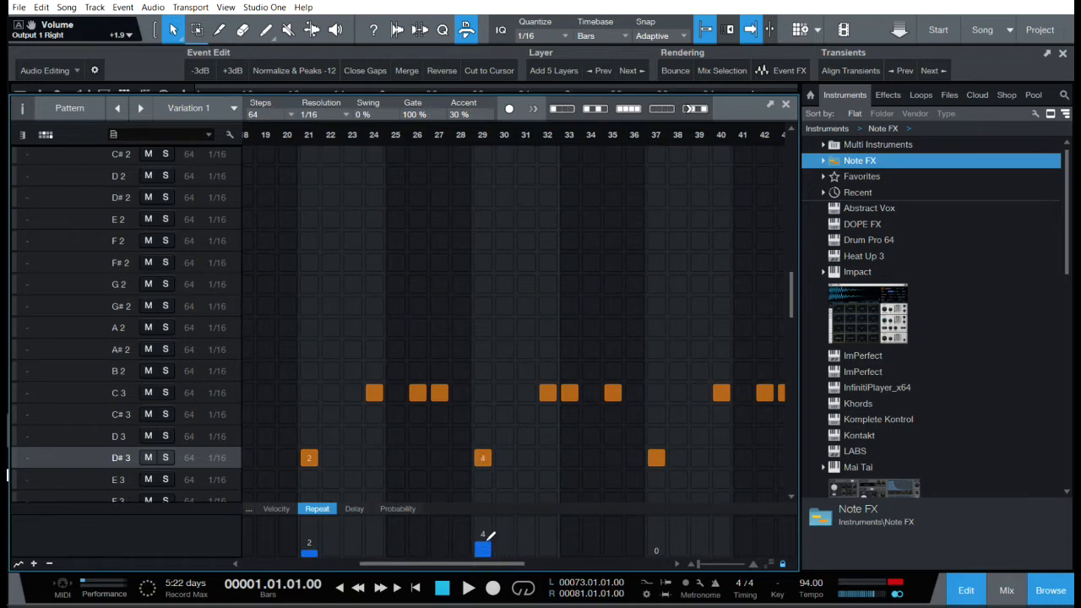
key("space")
left_click_drag(459, 560, 422, 562)
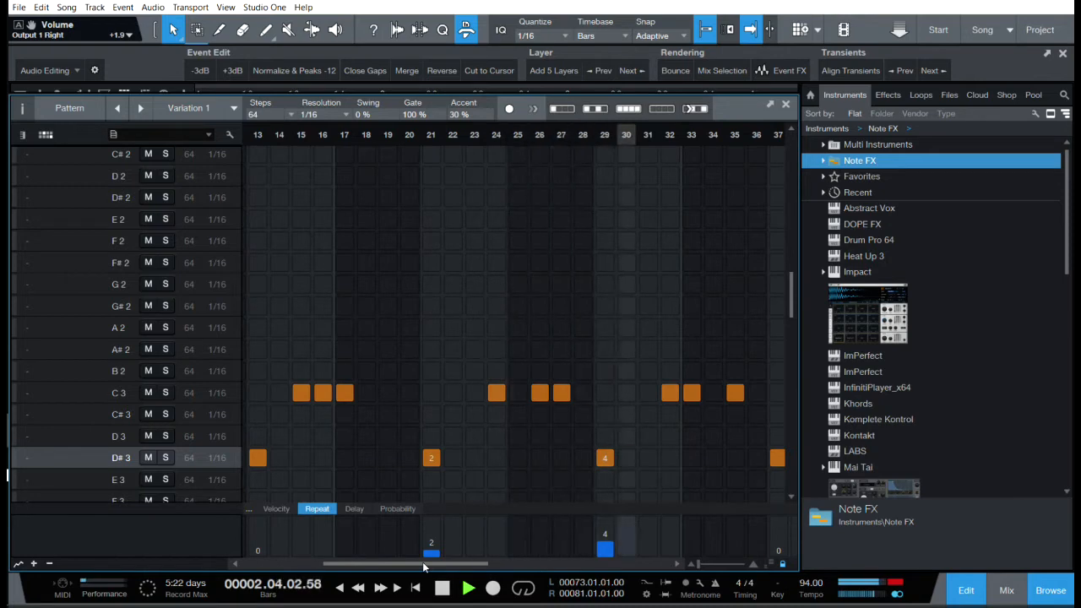
left_click_drag(422, 561, 427, 562)
key("space")
Select and audition the G 3 row for an additional drum part starting at the beginning of the pattern.
mouse_move(792, 331)
left_mouse_down()
mouse_move(793, 297)
mouse_move(793, 315)
left_mouse_up()
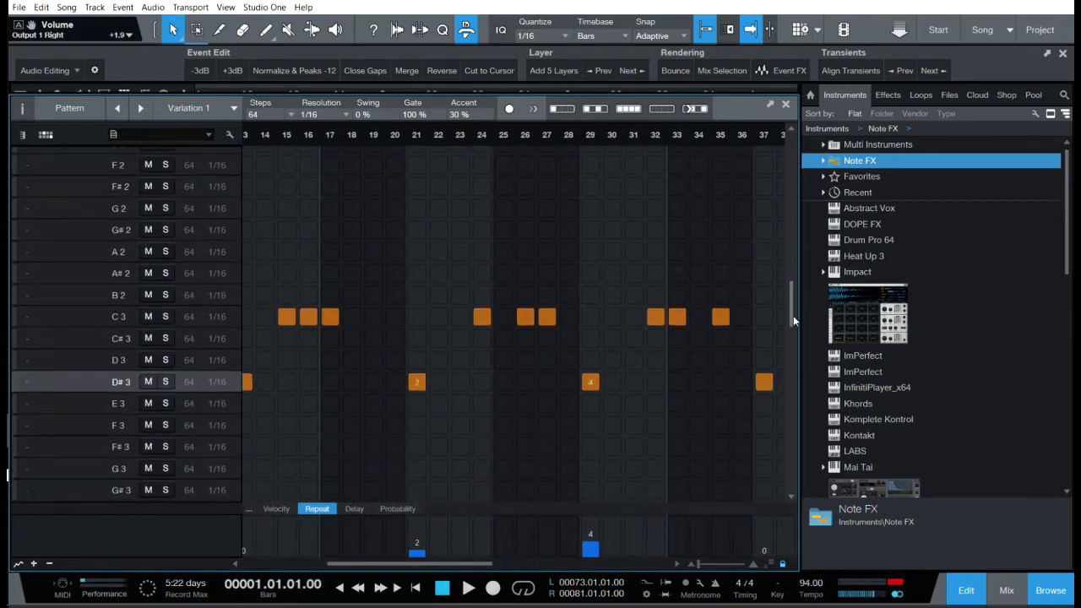
left_click_drag(414, 562, 357, 561)
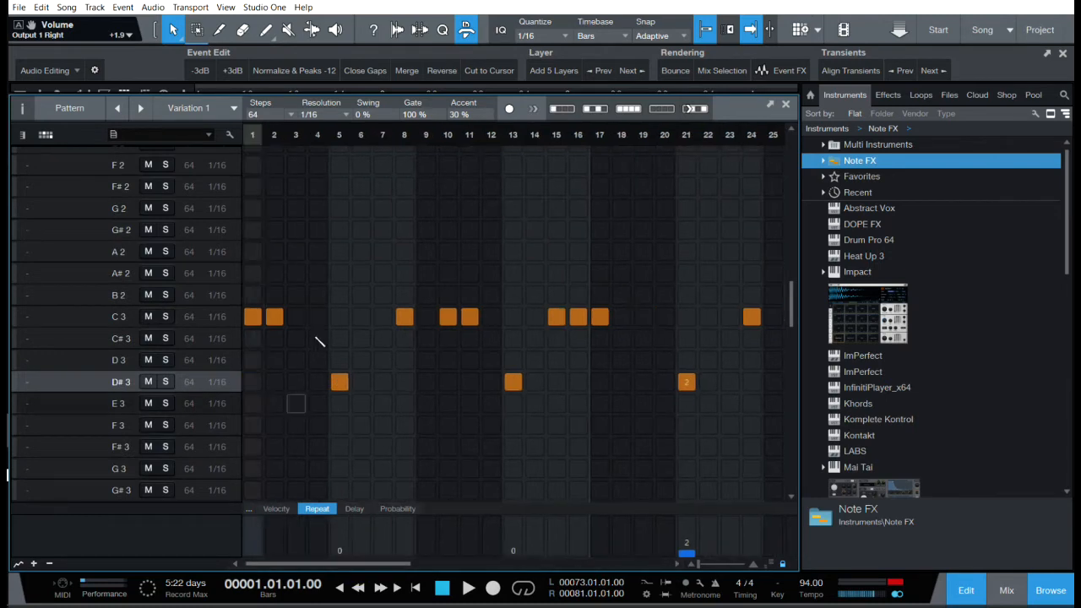
scroll(788, 305, "up", 3)
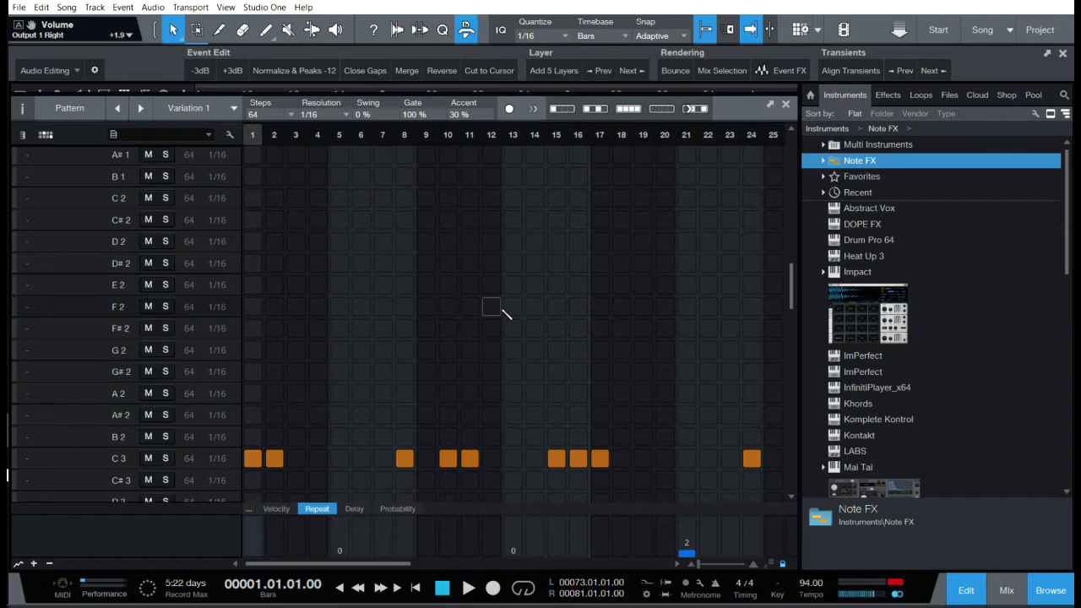
left_click_drag(792, 281, 793, 302)
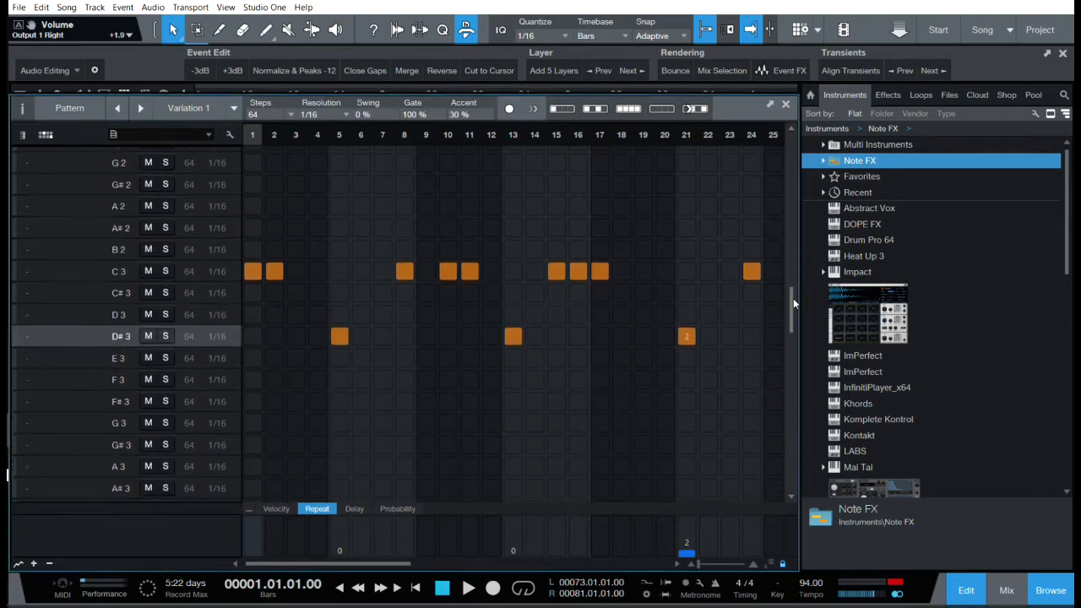
left_click(65, 423)
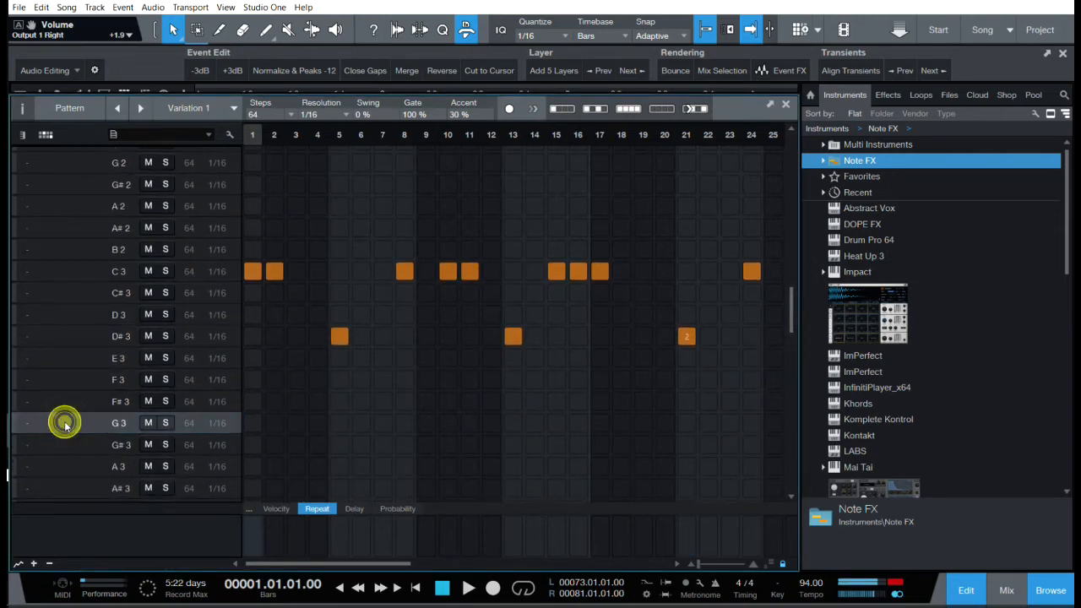
Place G 3 hits at steps 1, 3, 5, 7, 9 and 11, and try filling every step of the row.
left_click(253, 424)
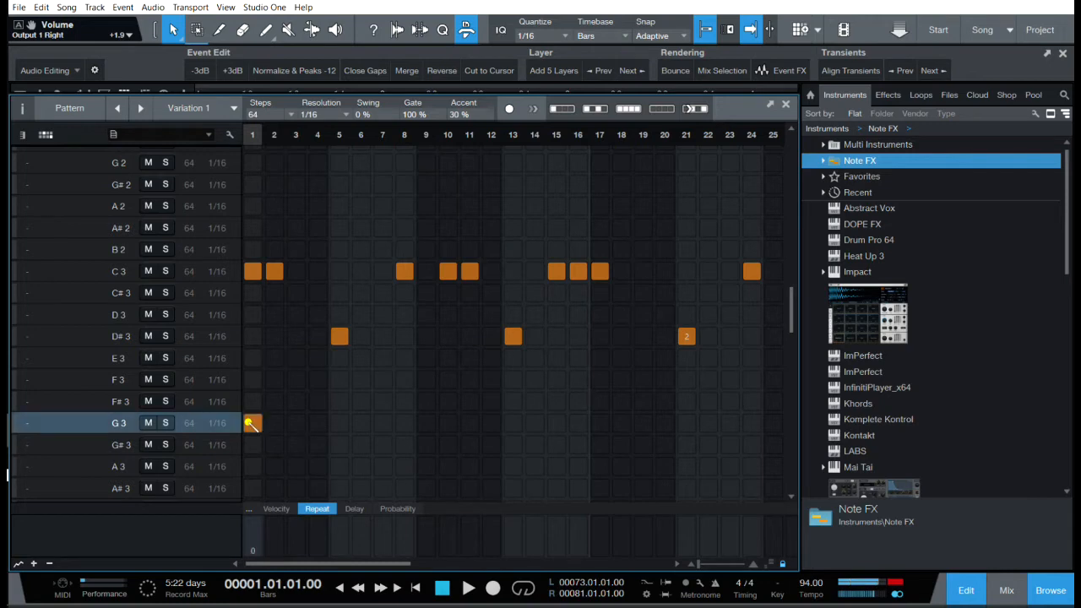
left_click(296, 423)
left_click(338, 423)
left_click(382, 422)
left_click(426, 423)
left_click(469, 423)
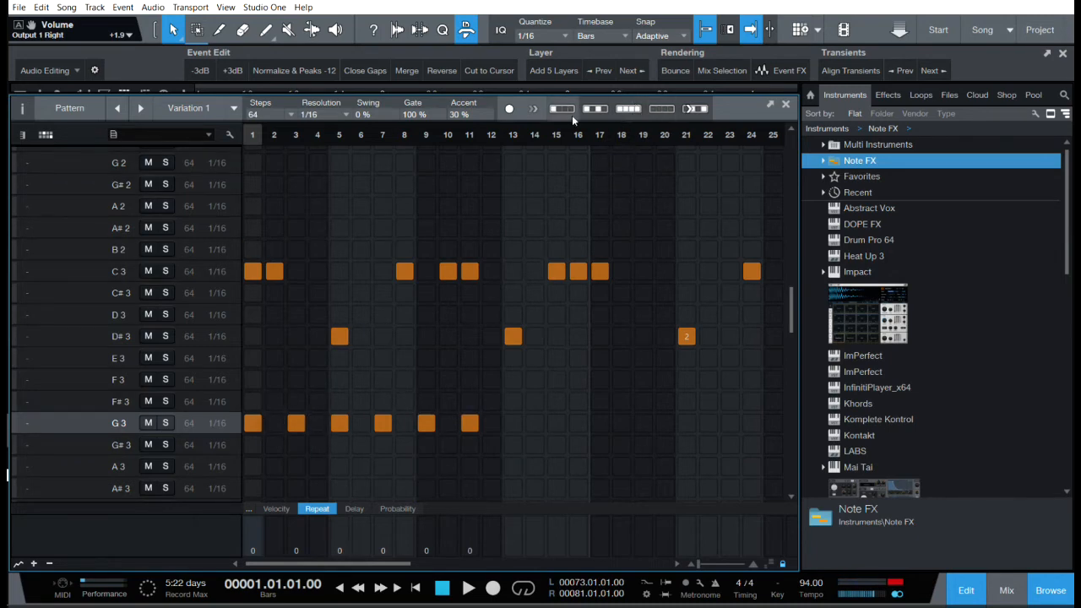
left_click(627, 110)
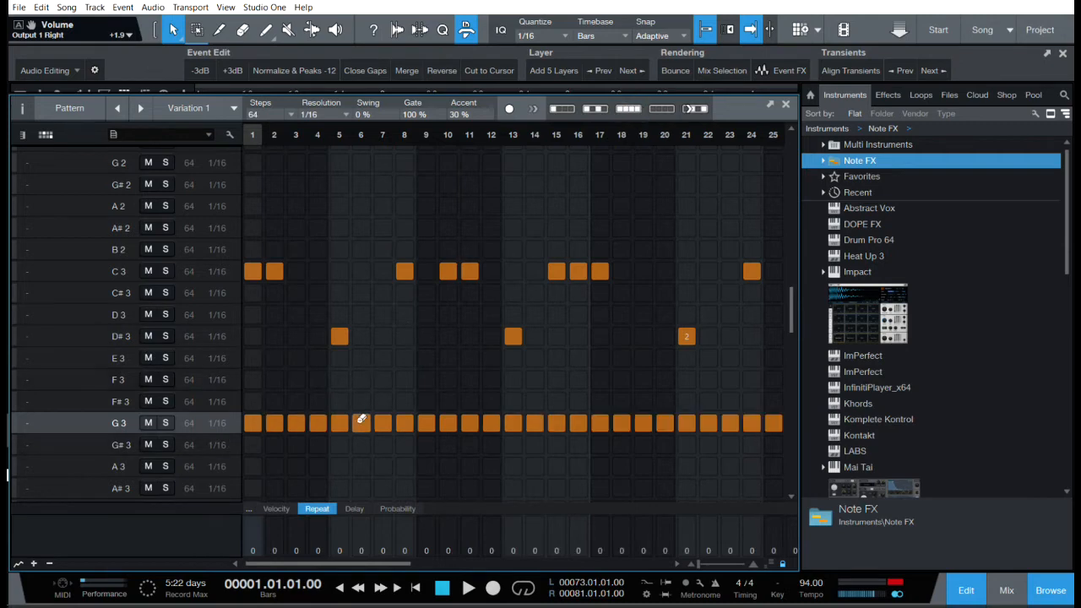
Fill every second step of the G 3 row and shift its hits twice by one step.
left_click(586, 112)
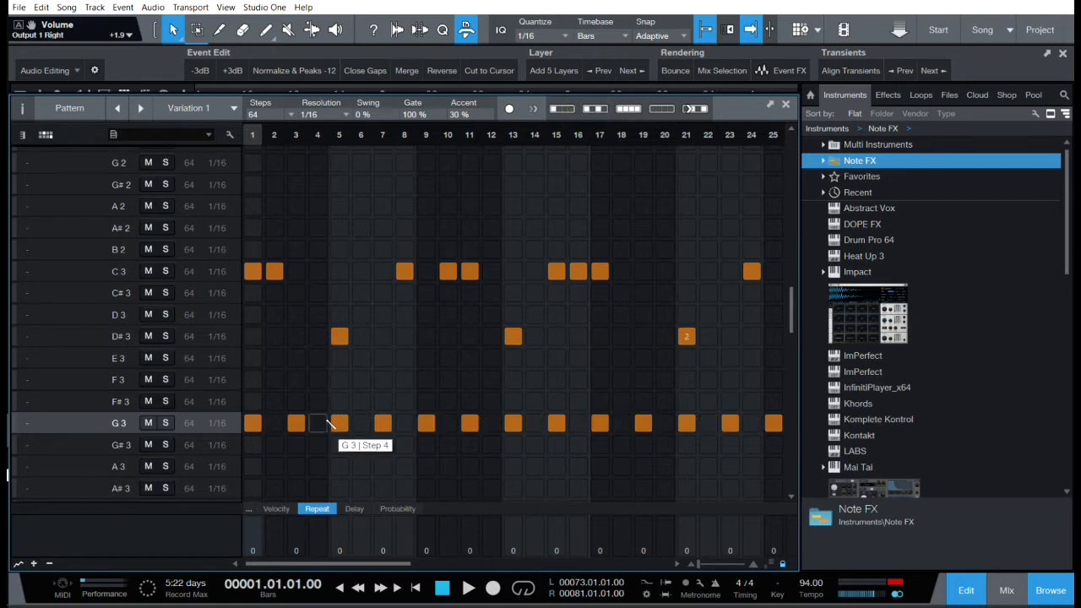
left_click(692, 112)
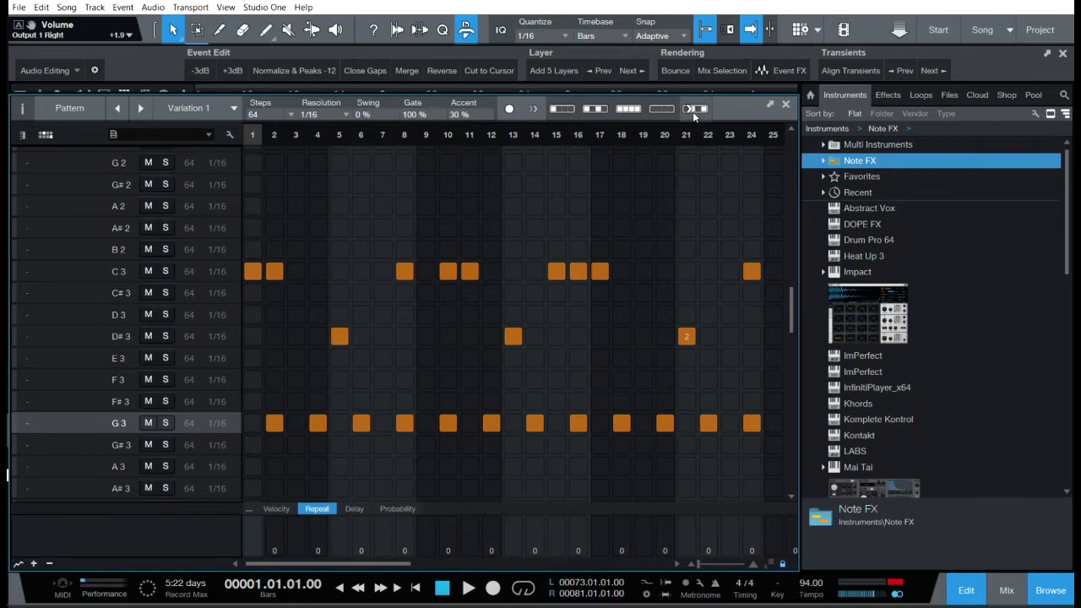
left_click(691, 108)
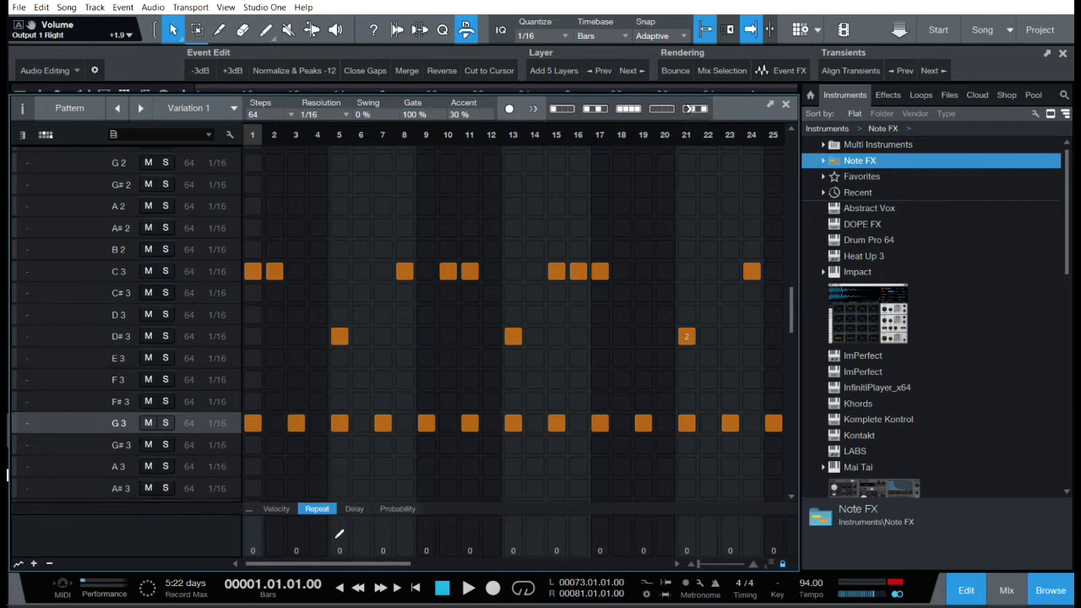
Set the repeat values of the G 3 hits at steps 7 and 15 to 1 and 2.
left_click_drag(342, 563, 166, 585)
left_click(56, 417)
left_click(385, 551)
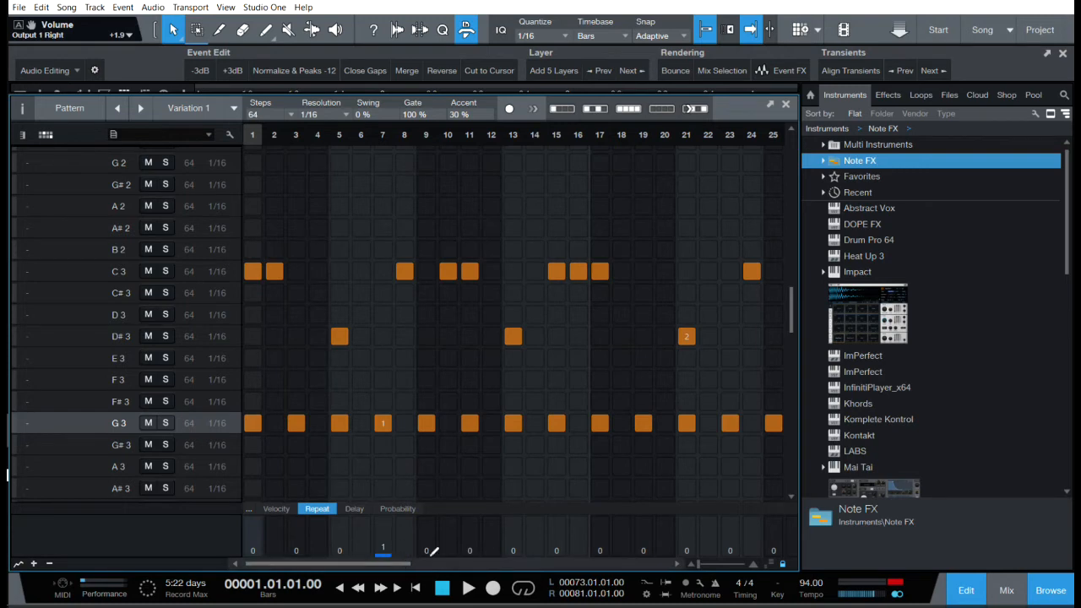
left_click(556, 552)
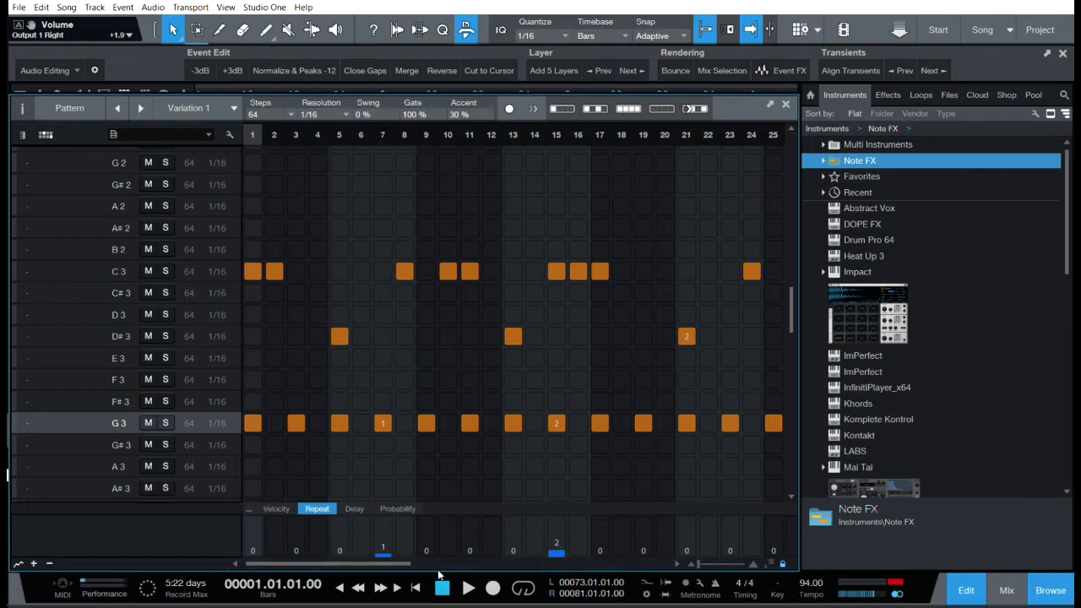
Set the repeat values of the G 3 hits at steps 23 and 29 to 4 and 6, and play the pattern.
left_click_drag(405, 564, 497, 577)
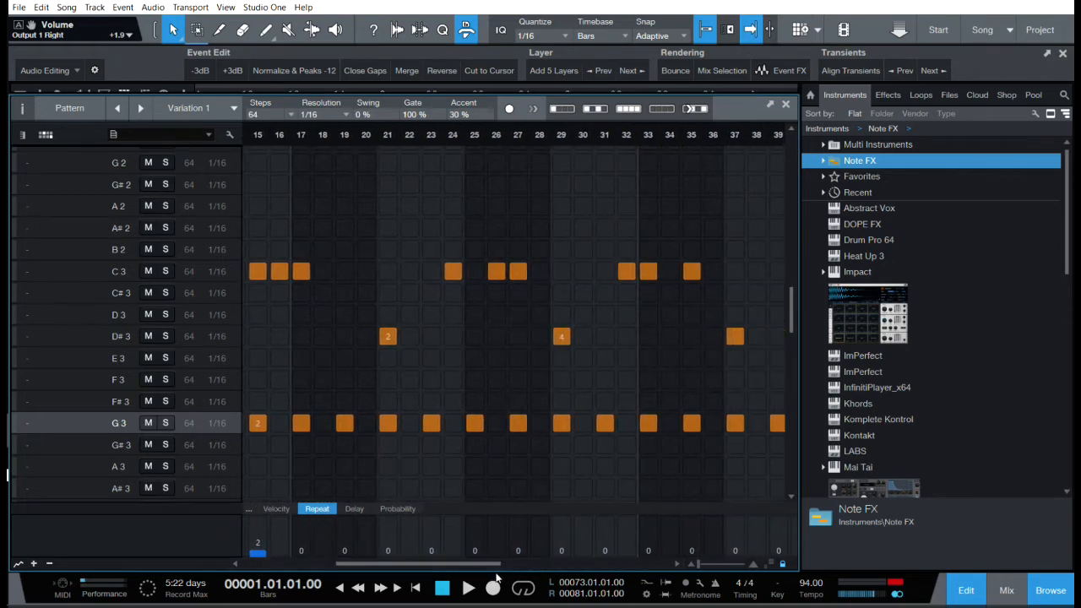
left_click(435, 539)
left_click_drag(566, 554, 567, 538)
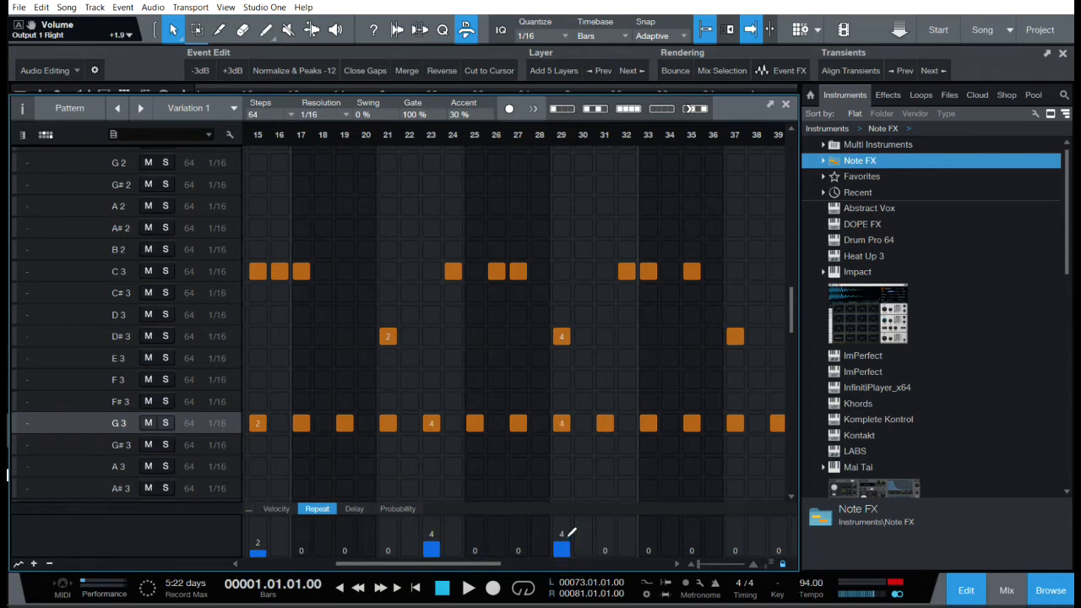
left_click_drag(493, 563, 379, 577)
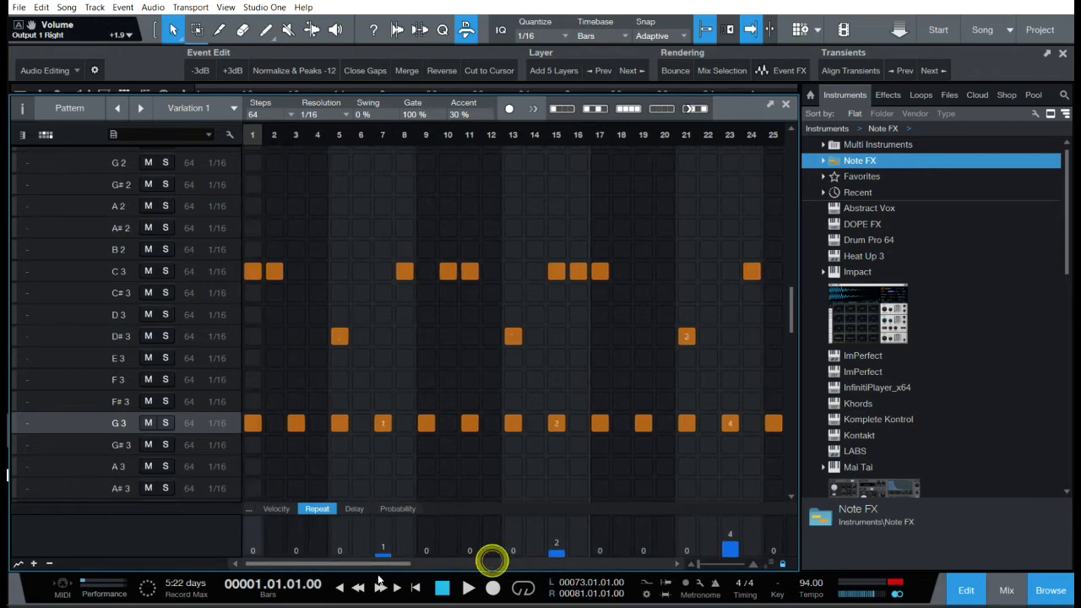
left_click(445, 586)
left_click(464, 588)
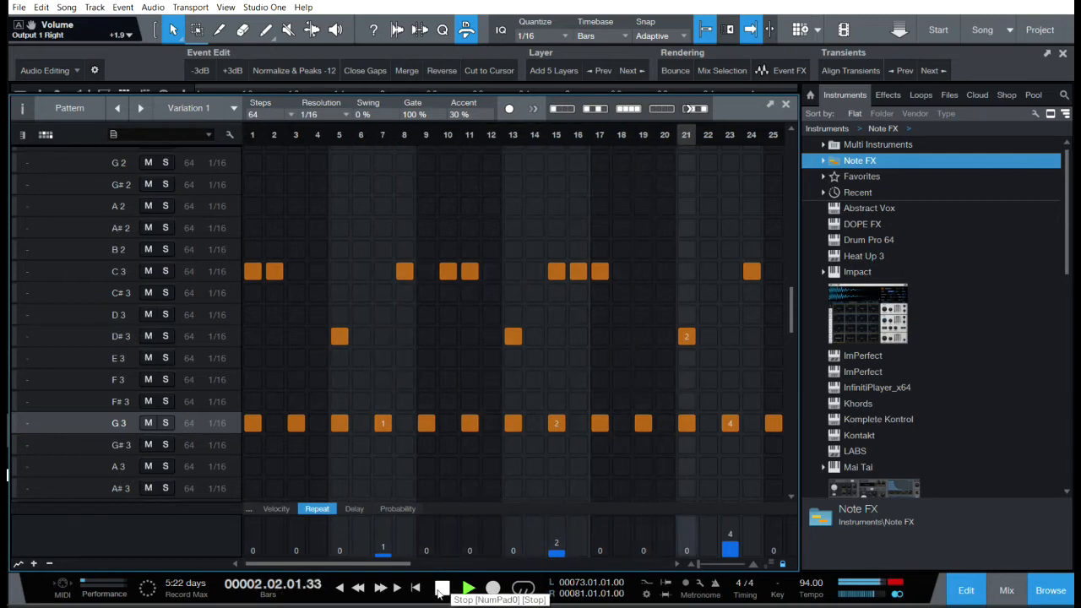
left_click(440, 588)
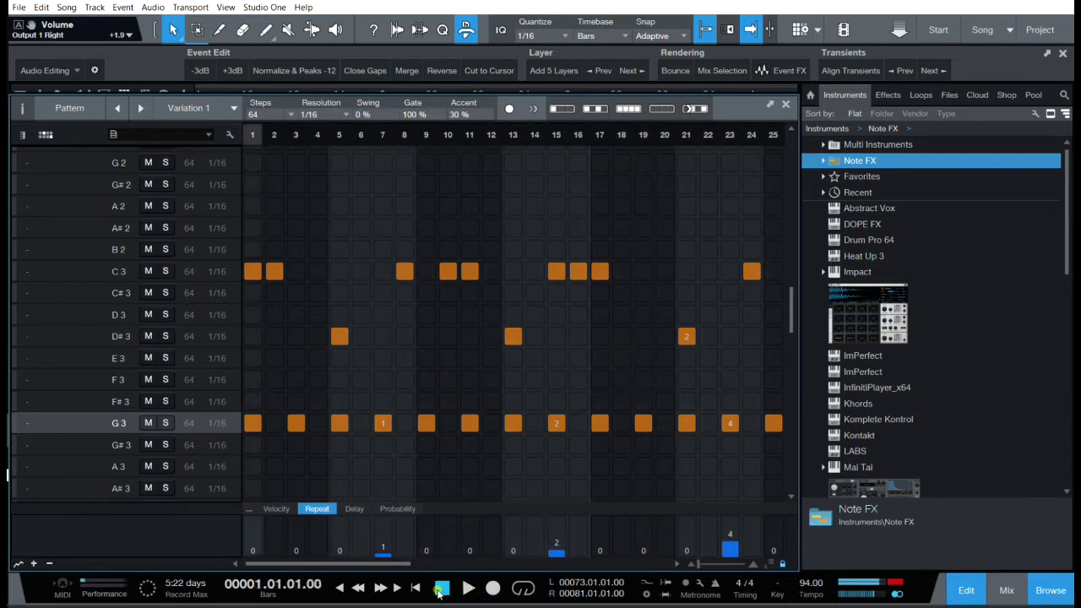
Set the repeat value of the G 3 hit at step 31 to 6 and play the pattern.
left_click(374, 560)
left_click_drag(402, 564, 524, 564)
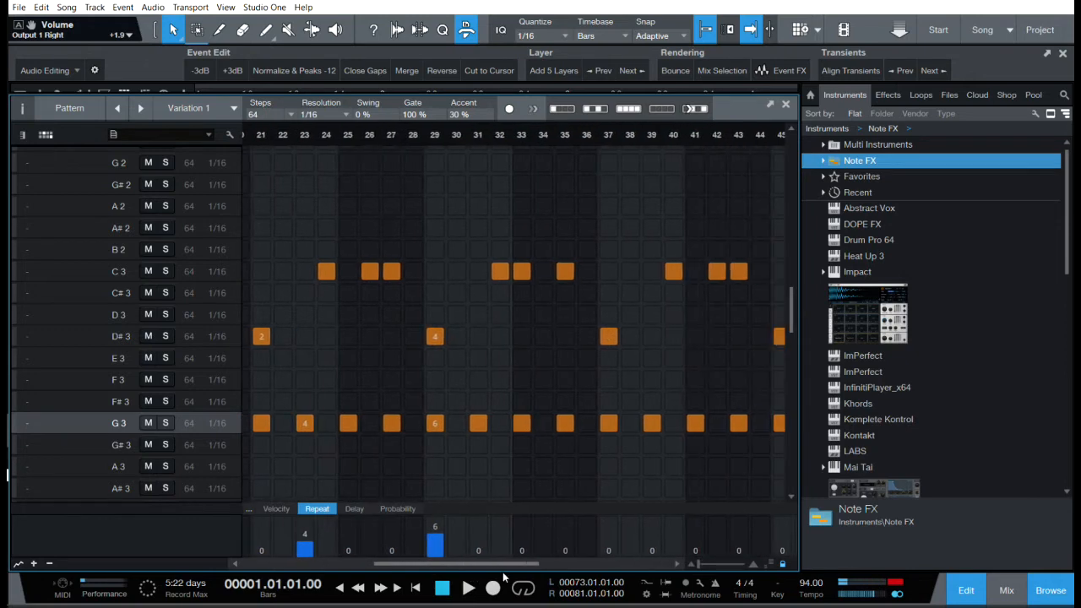
left_click_drag(478, 550, 273, 568)
left_click(469, 589)
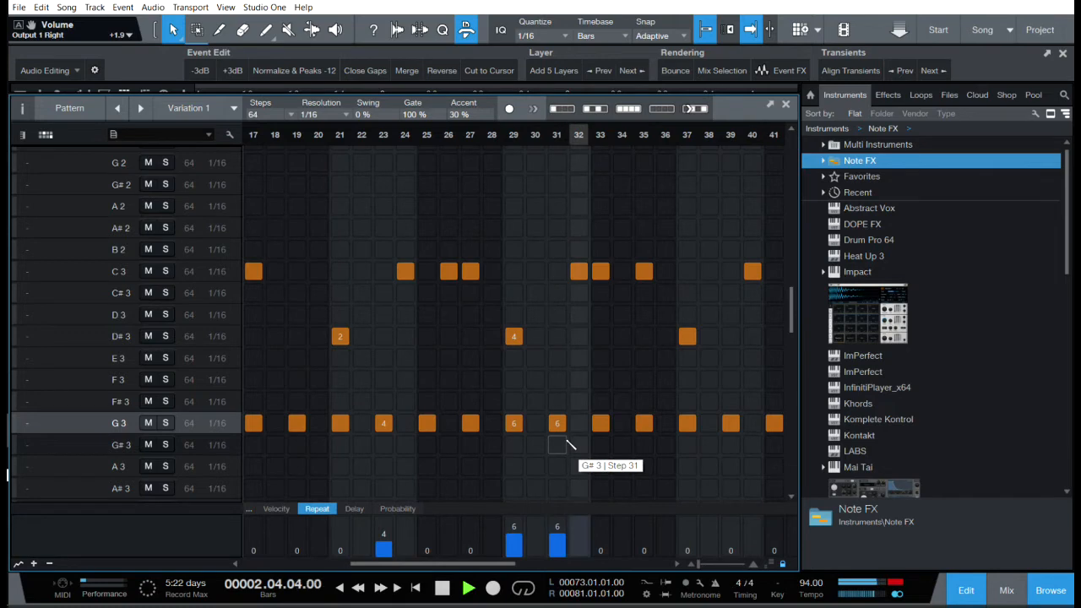
left_click(440, 589)
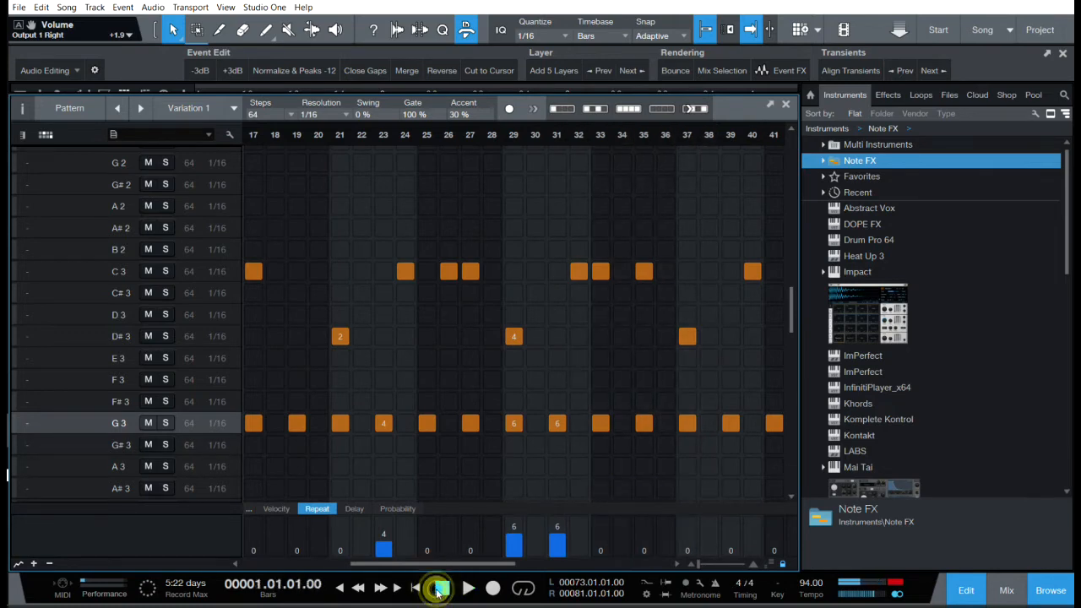
left_click_drag(461, 563, 354, 573)
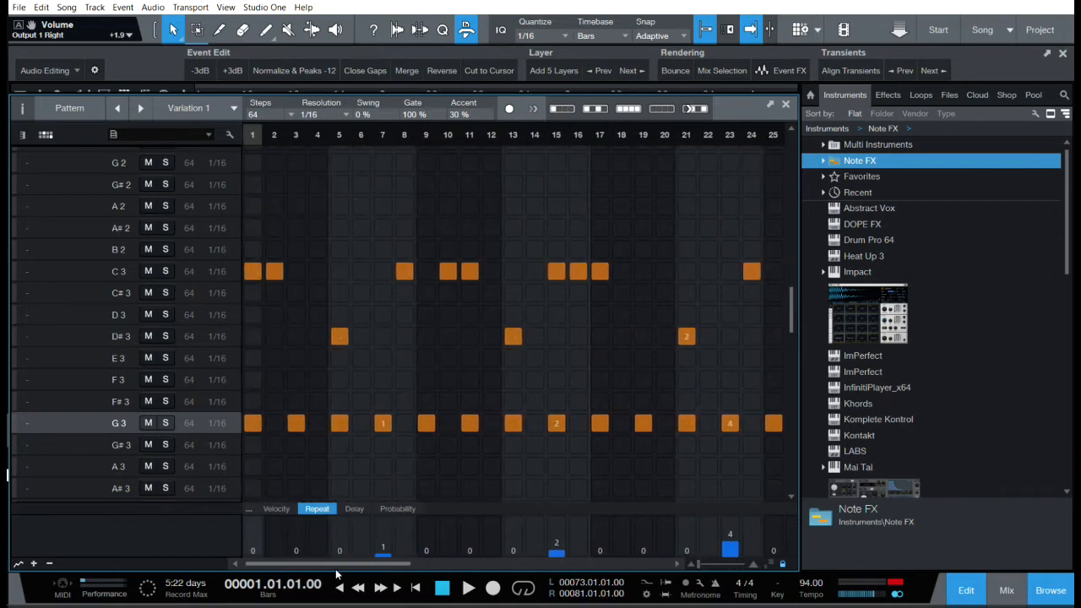
Remove the G 3 hits at steps 1 and 3 and the C 3 hit at step 2.
mouse_move(789, 329)
left_mouse_down()
mouse_move(791, 361)
mouse_move(792, 328)
left_mouse_up()
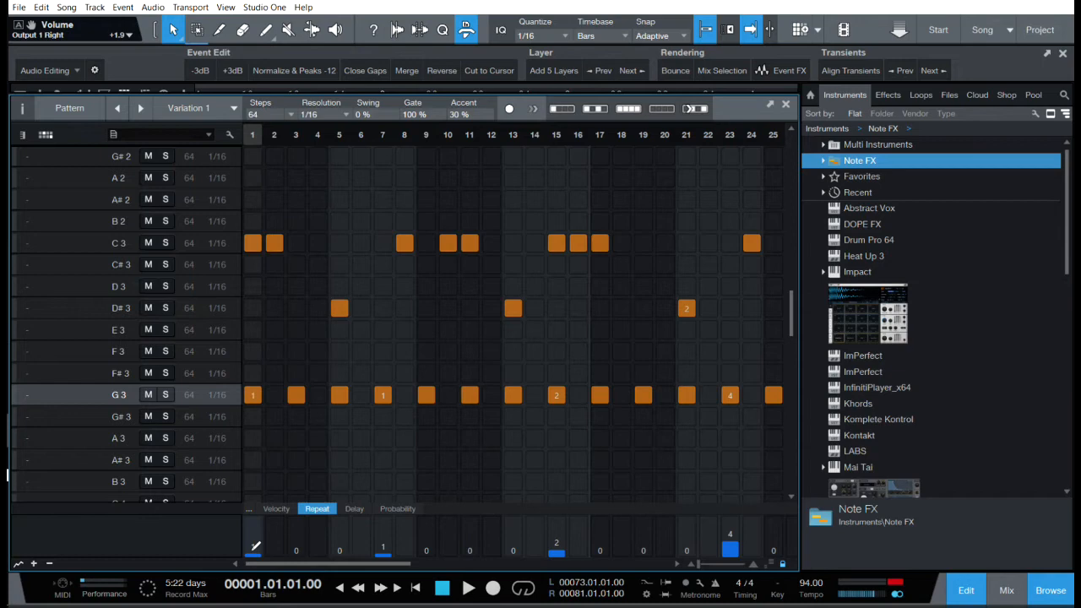
left_click(254, 394)
left_click(296, 395)
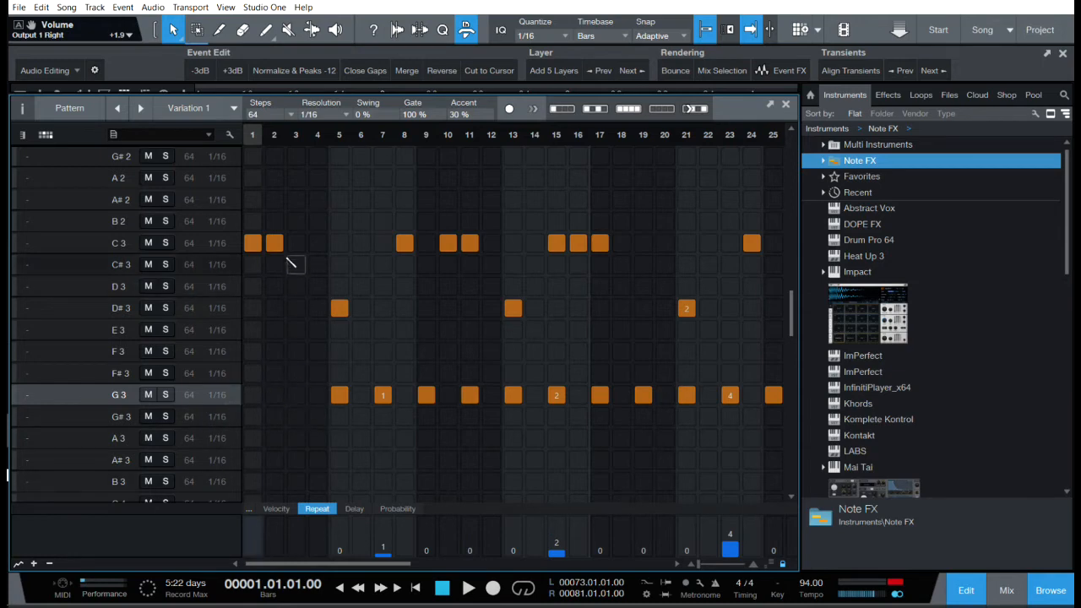
left_click(276, 244)
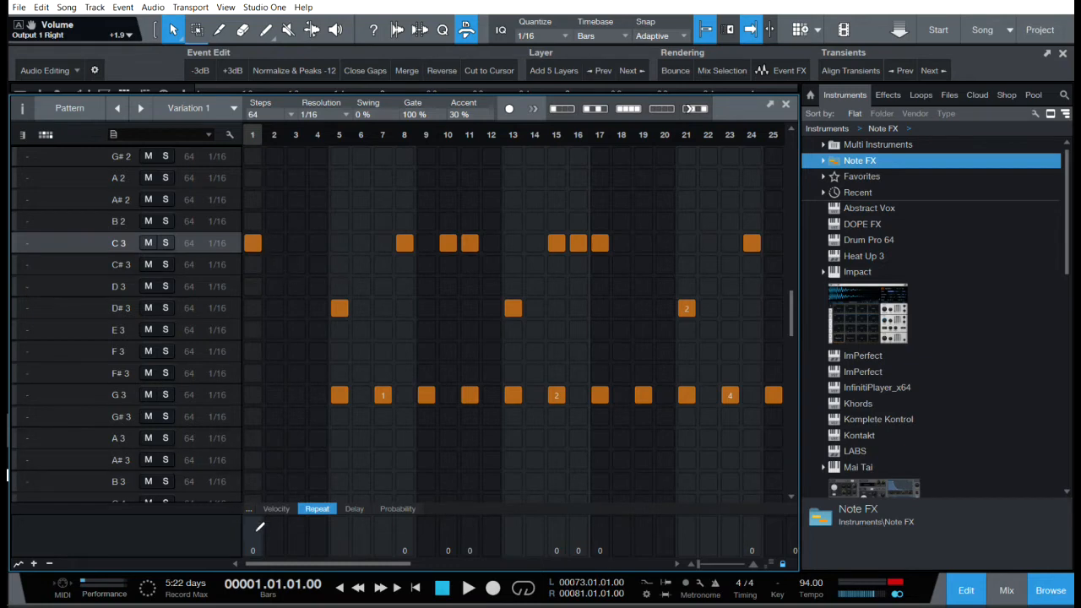
Try a repeat value of 2 on the C 3 hit at step 1 and play the pattern.
left_click(258, 547)
left_click(467, 591)
key("space")
left_click(468, 589)
left_click(441, 587)
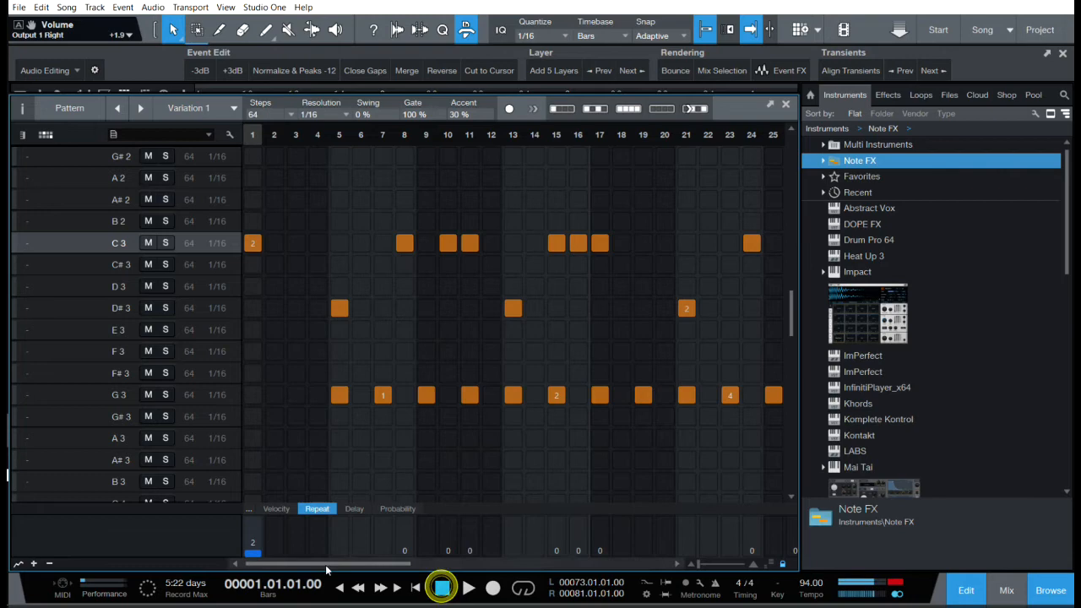
Try a repeat value of 1 on the C 3 hits at steps 1 and 17, playing the pattern after each change.
left_click(256, 550)
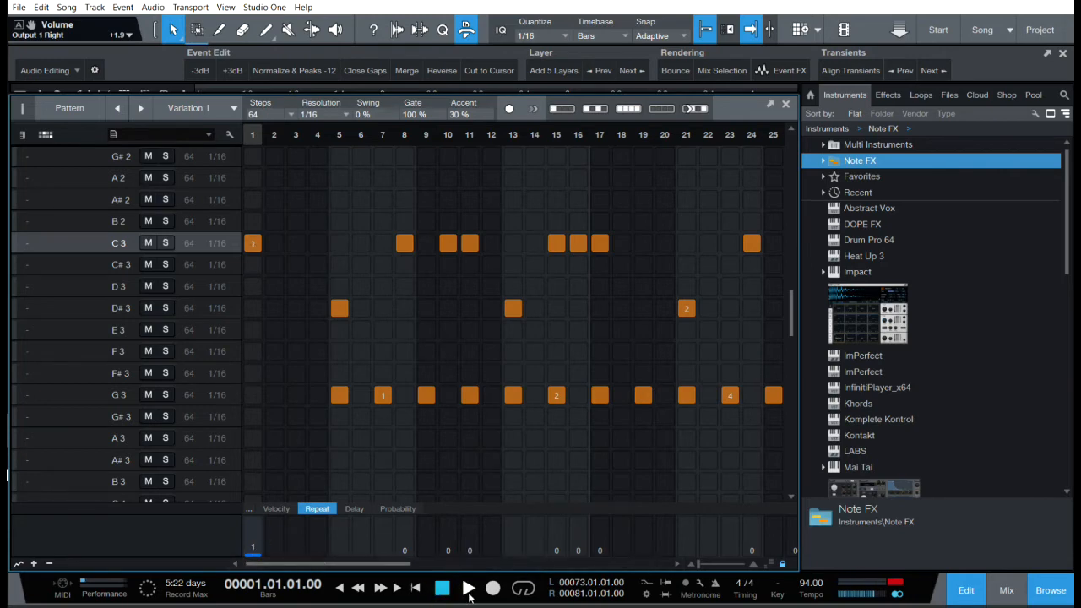
left_click(469, 589)
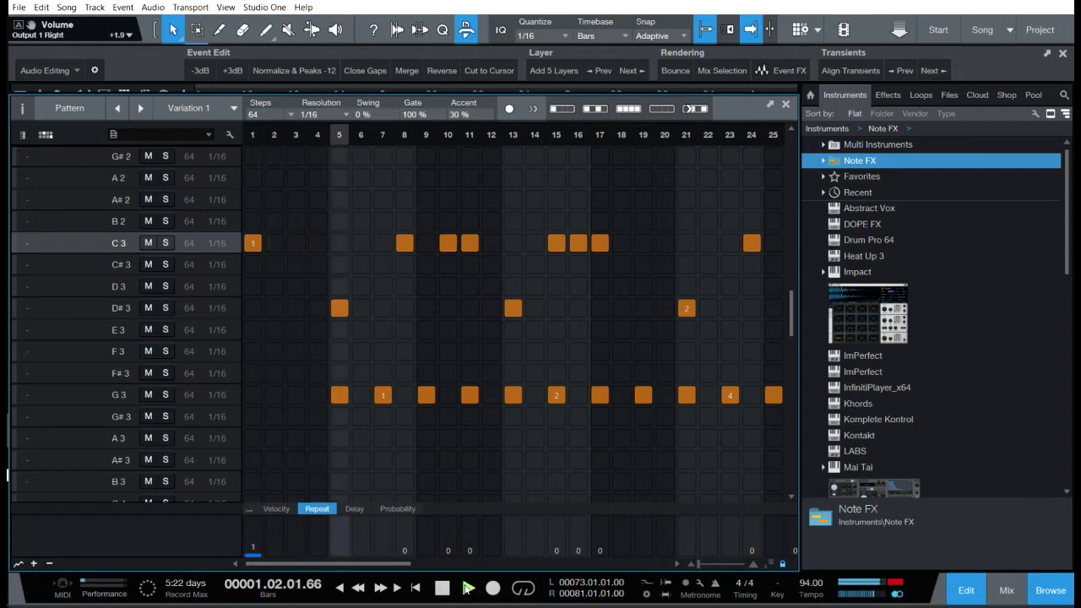
left_click(436, 588)
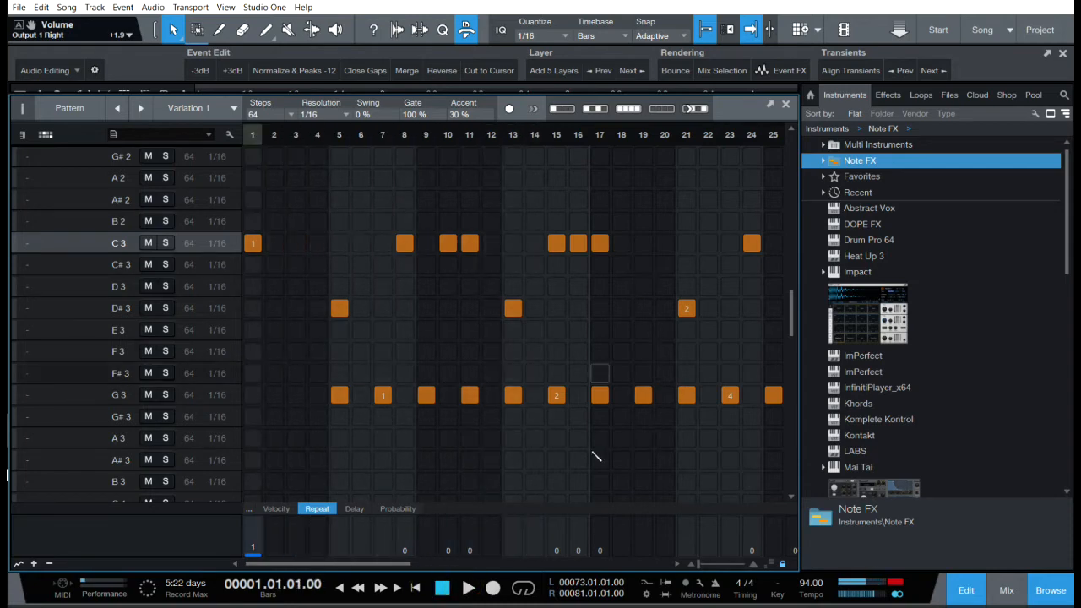
left_click(599, 550)
left_click(469, 589)
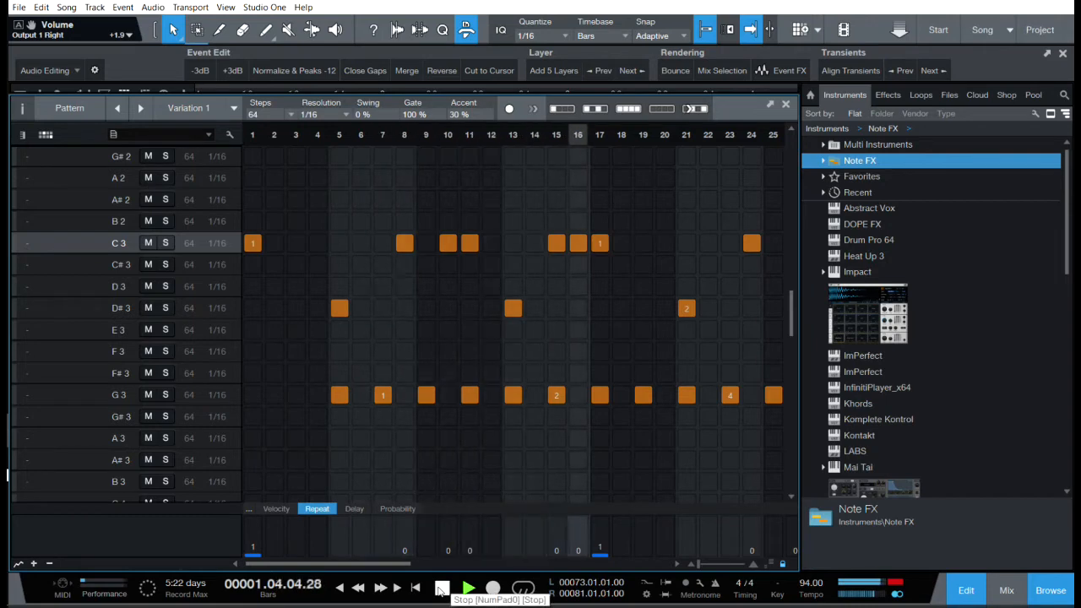
left_click(440, 588)
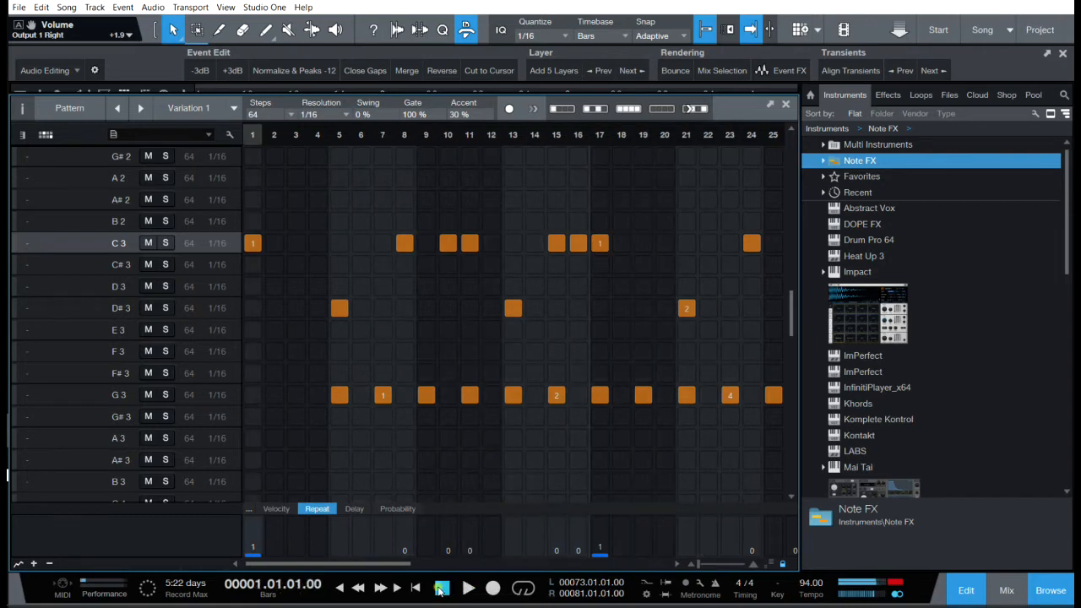
Reset the repeat values of the C 3 hits at steps 17 and 1 to 0.
left_click(599, 554)
left_click(252, 552)
left_click(253, 554)
left_click(253, 554)
left_click(253, 553)
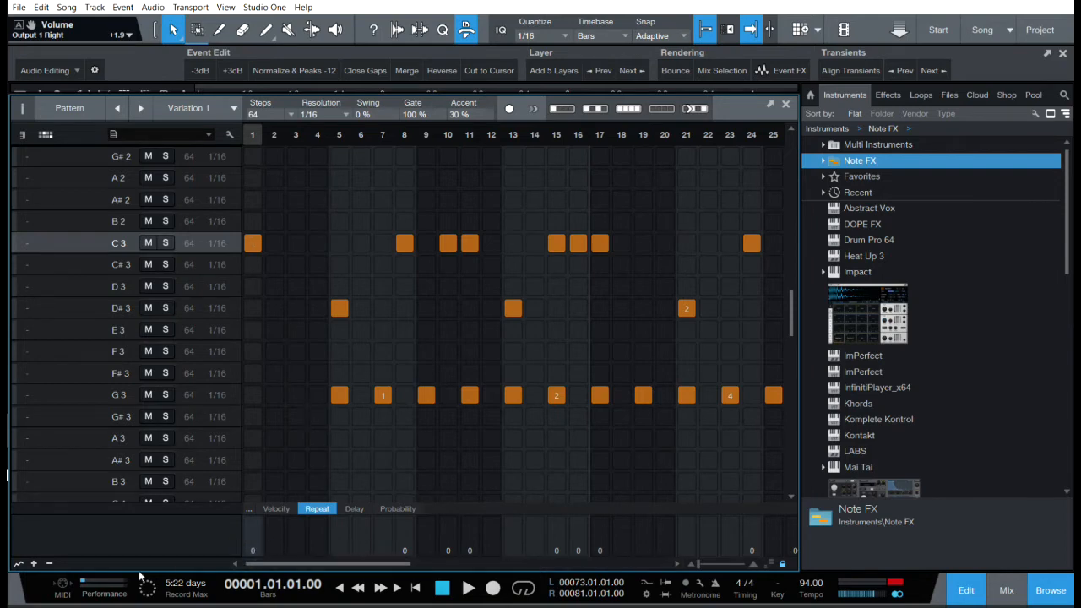
Set the velocities of the G 3 hits at steps 5, 9 and 11 to 49, 47 and 49.
left_click(18, 564)
left_click(17, 565)
left_click(278, 510)
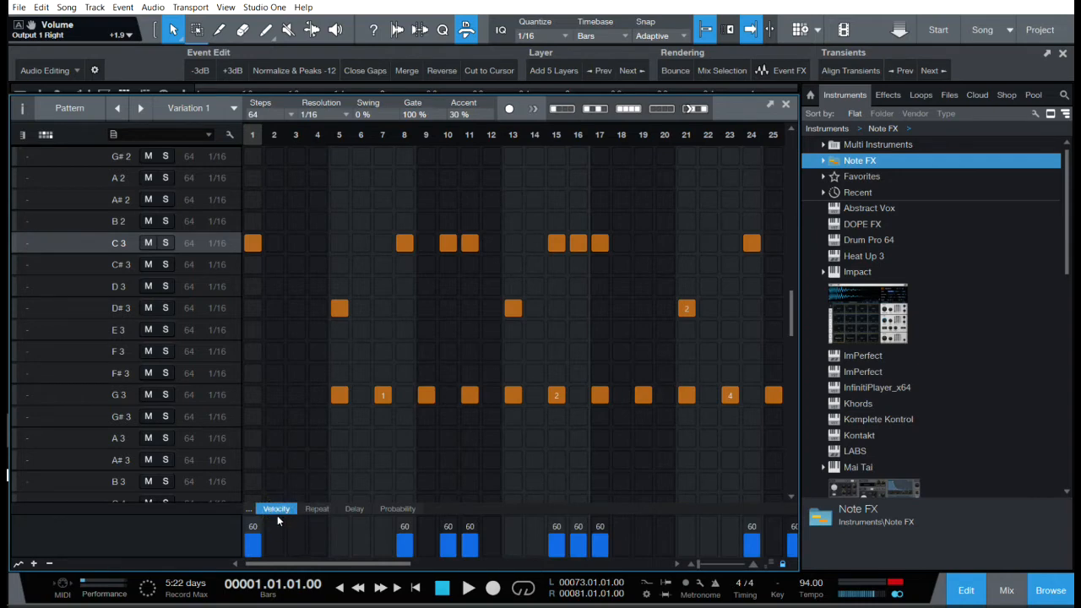
left_click(96, 395)
left_click(344, 532)
left_click(426, 531)
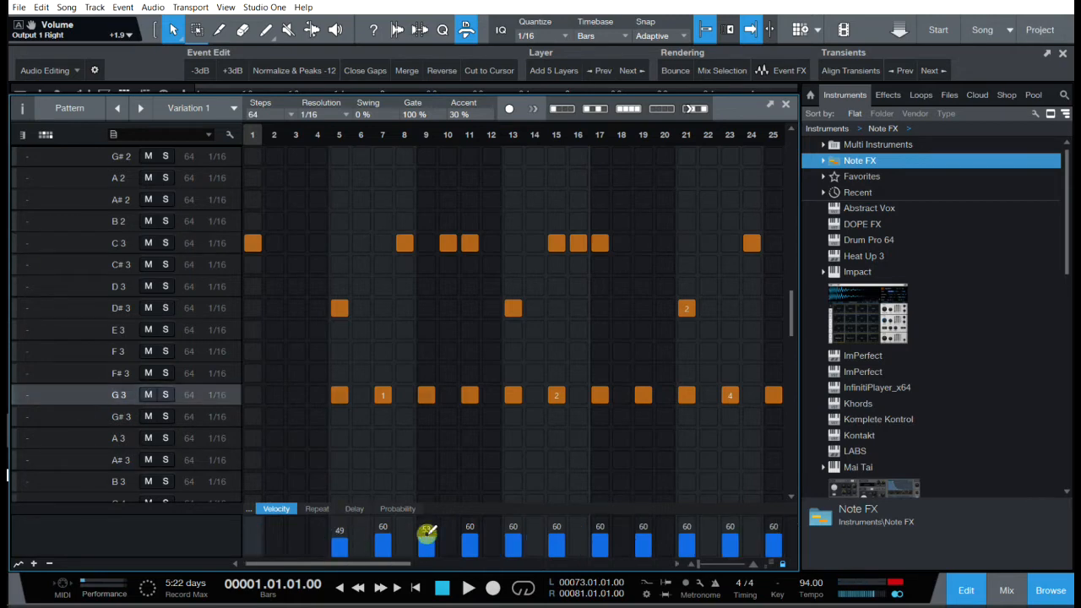
left_click(473, 532)
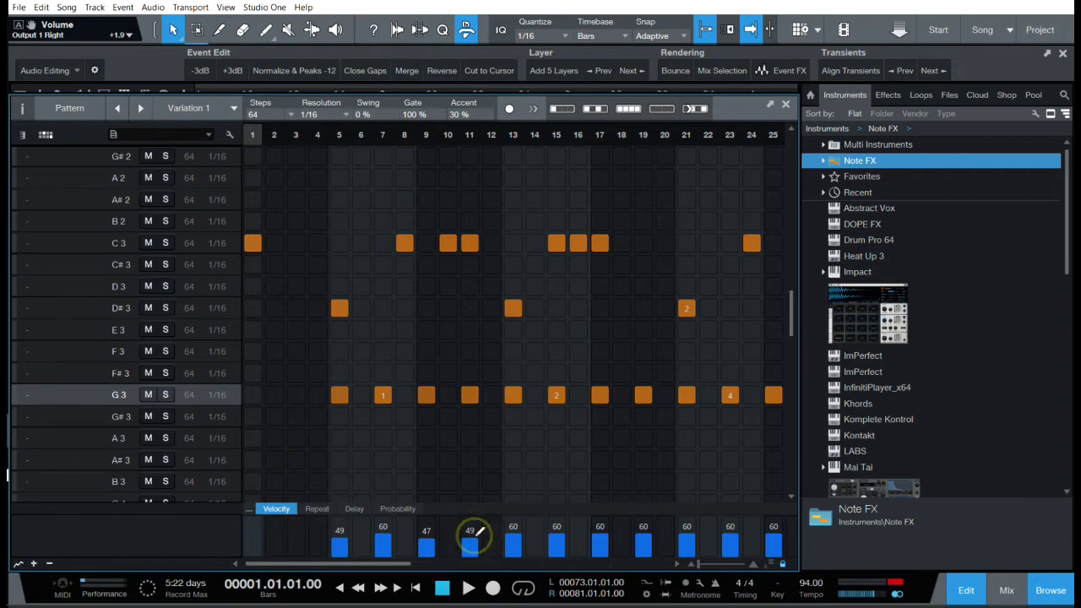
Set the G 3 velocities at steps 13, 15, 17 and 19 to 68, 51, 44 and 40, and play the pattern.
left_click(557, 533)
left_click(598, 537)
left_click(645, 538)
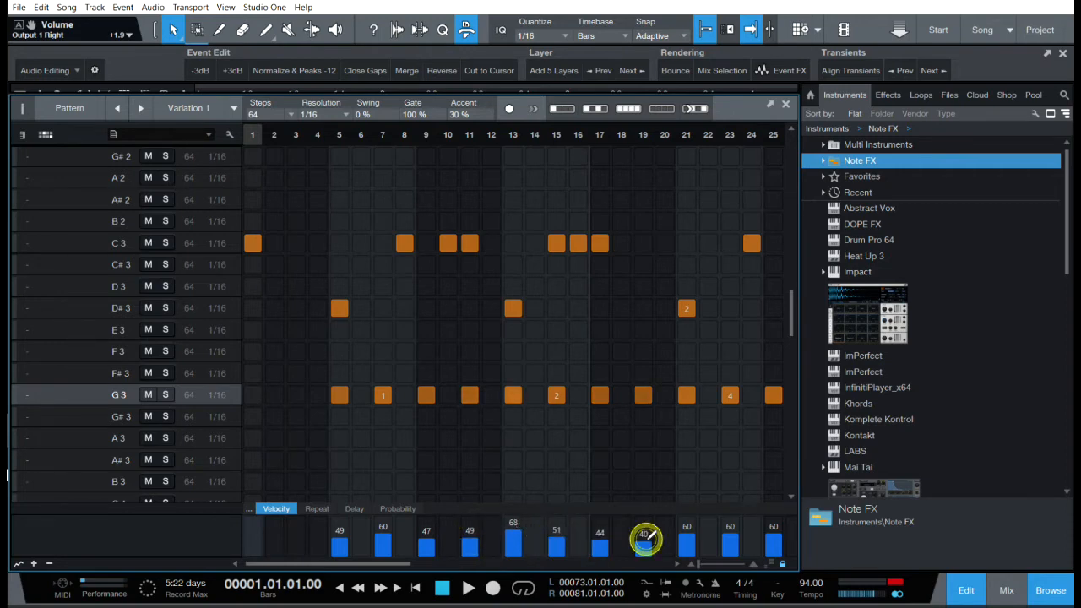
left_click(648, 540)
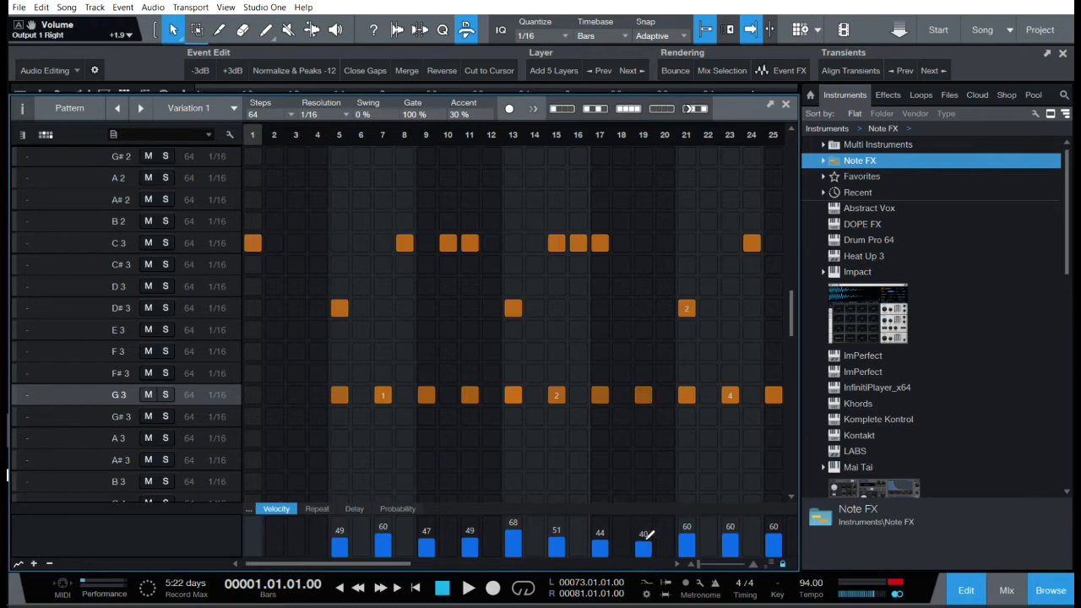
key("space")
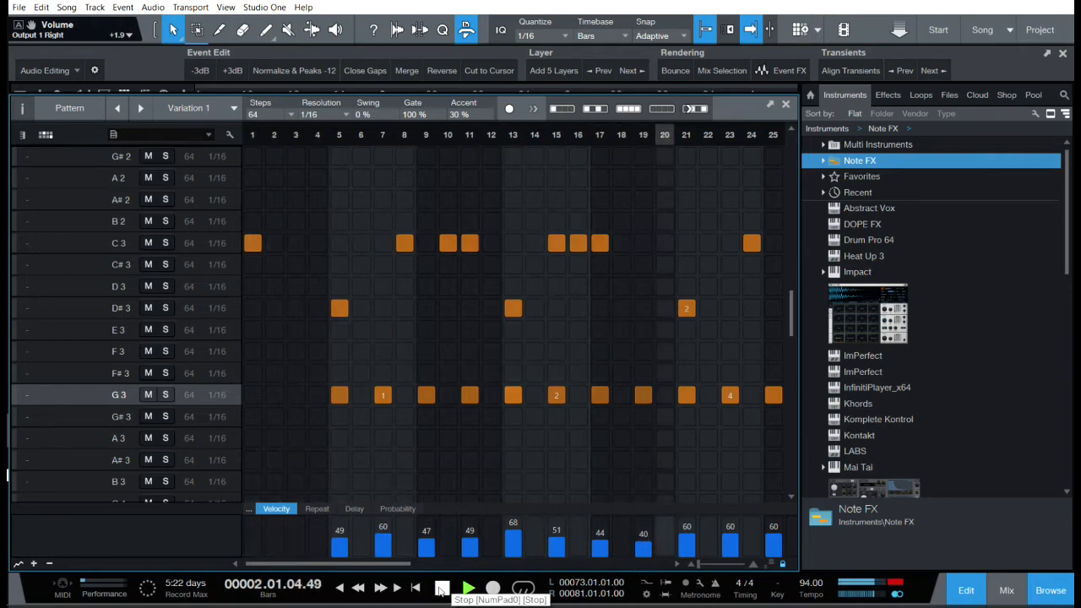
left_click(440, 589)
left_click_drag(353, 564, 346, 536)
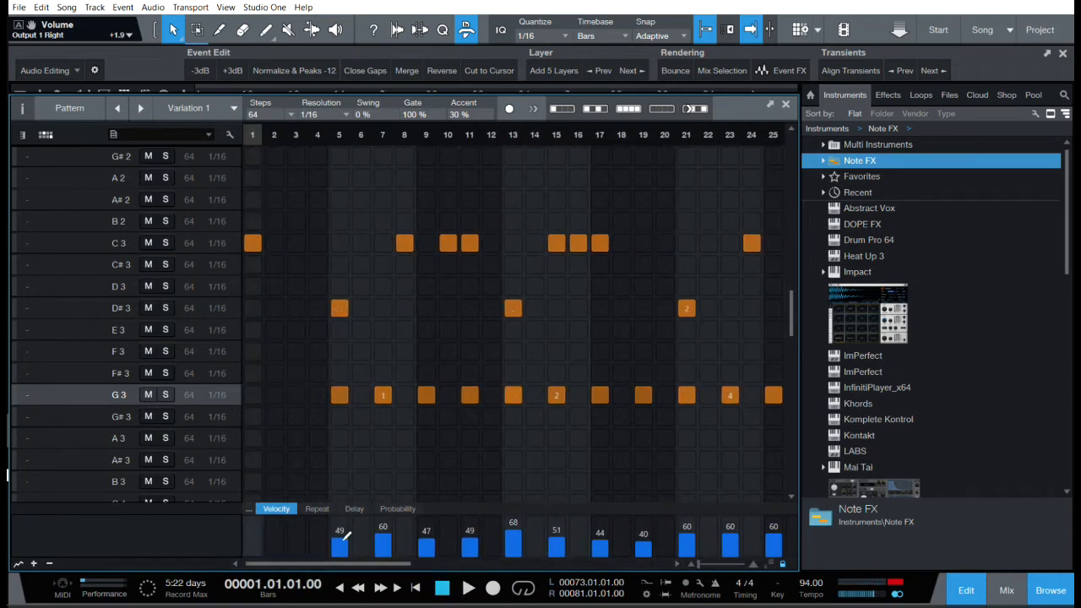
Set the probability of the G 3 hits at steps 7, 11, 13, 17 and 19 to 79, 51, 37, 53 and 74 %.
left_click(392, 508)
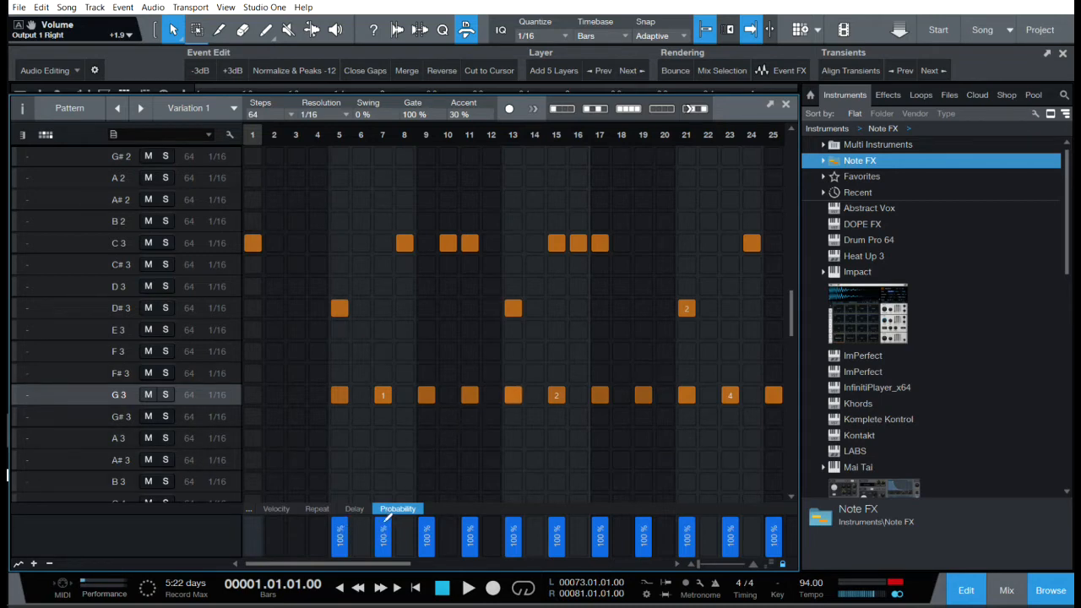
left_click_drag(385, 521, 388, 526)
left_click_drag(468, 531, 471, 537)
left_click(512, 541)
left_click(601, 532)
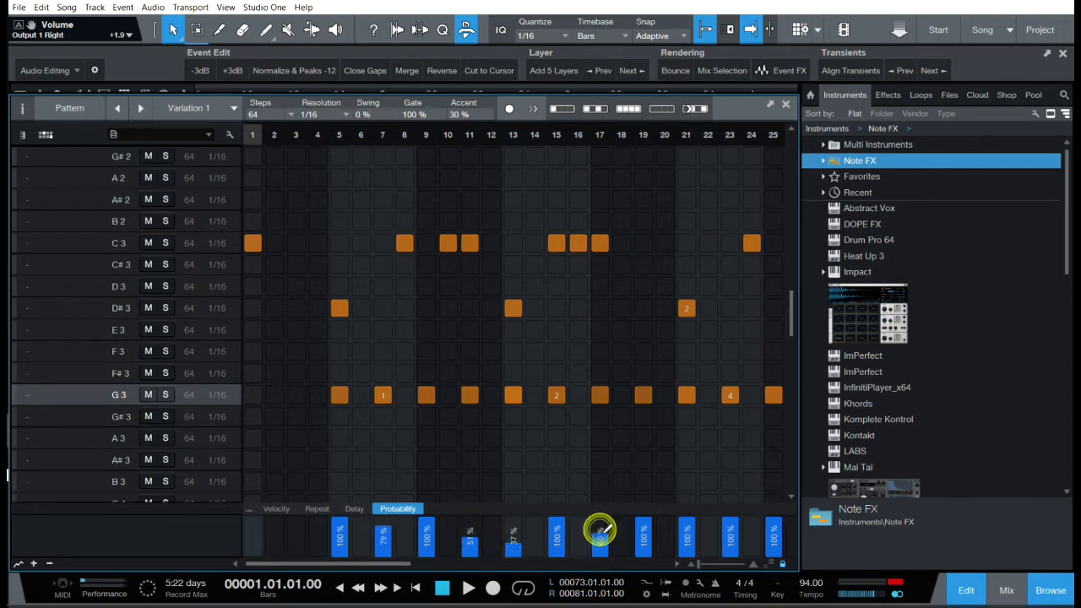
left_click(642, 527)
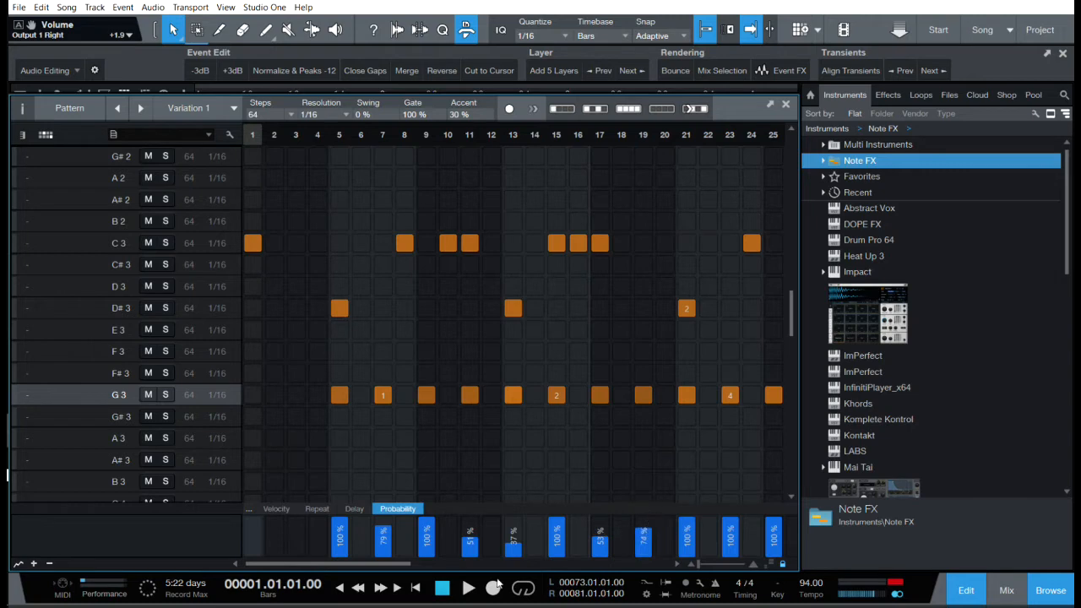
Set the probability of the G 3 hits at steps 23, 31 and 33 to 51, 68 and 53 %.
left_click_drag(405, 564, 473, 576)
left_click(509, 532)
left_click(682, 530)
left_click(724, 537)
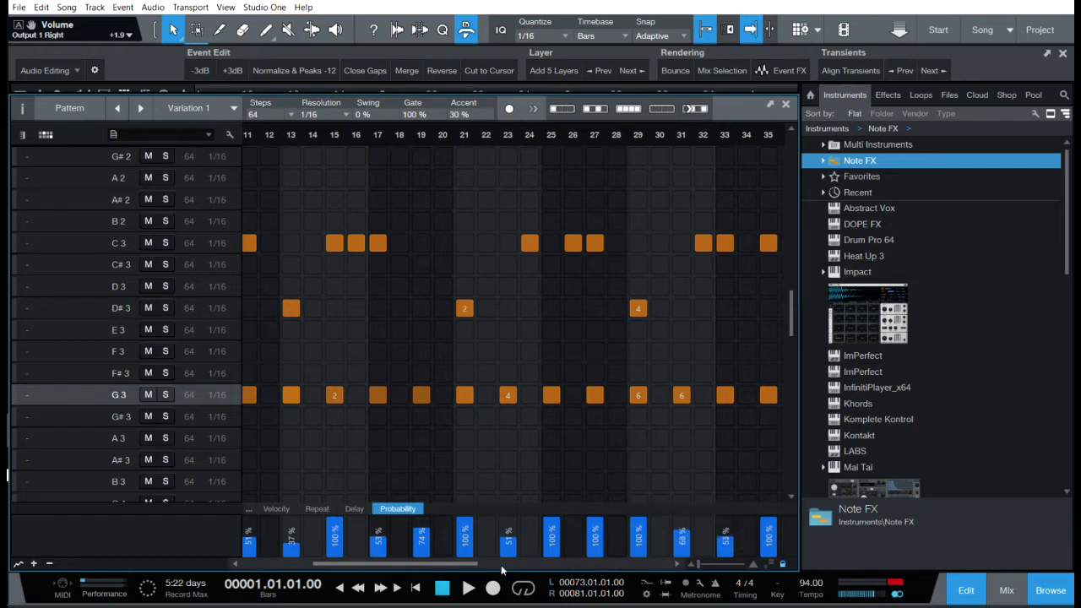
Shorten the pattern to 32 steps.
left_click_drag(471, 566, 466, 568)
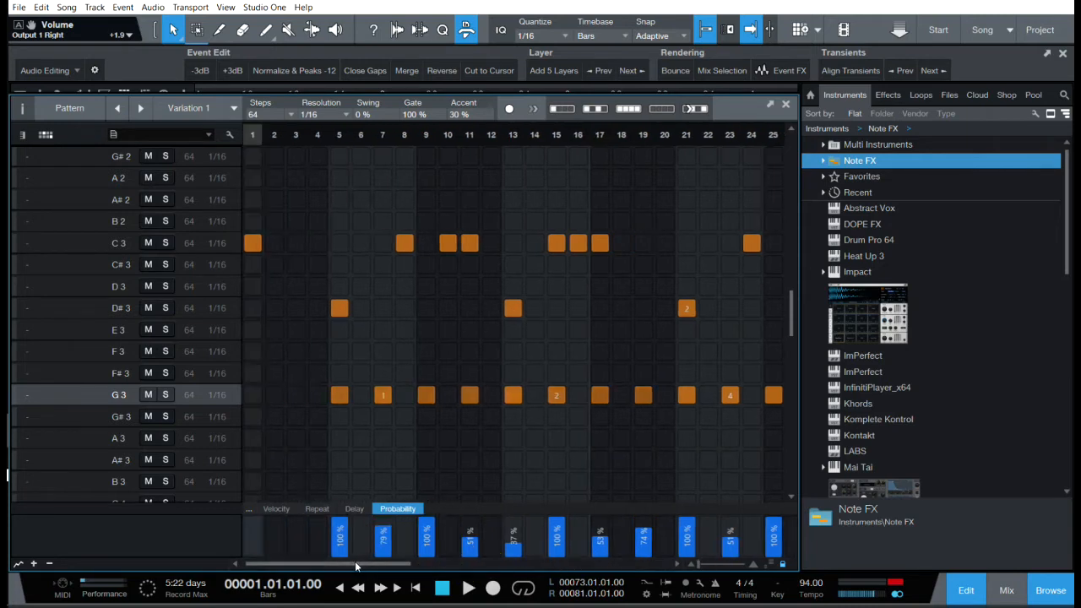
left_click(291, 118)
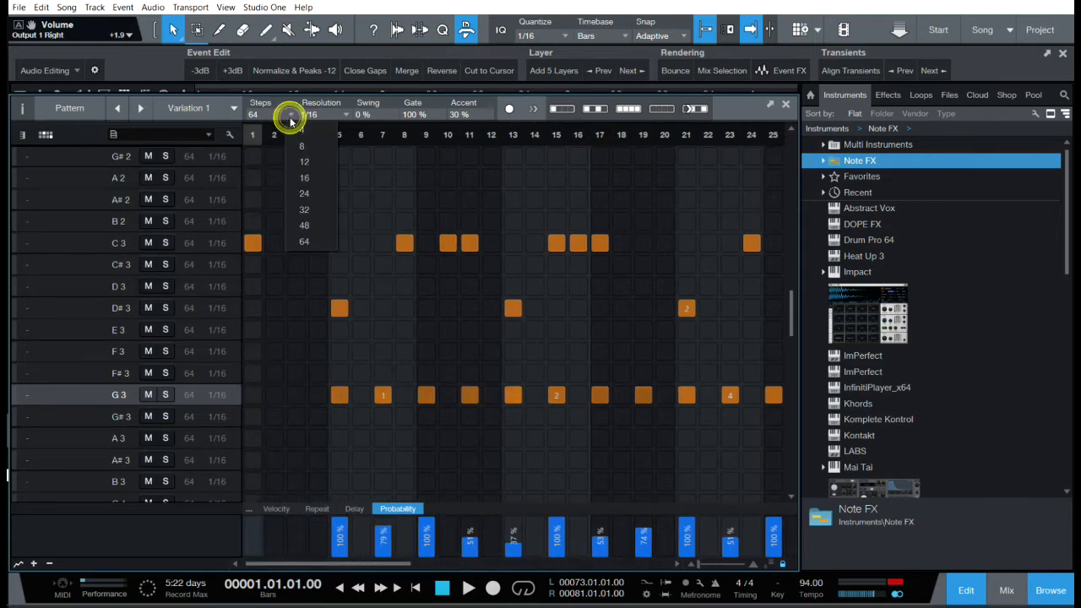
left_click(313, 196)
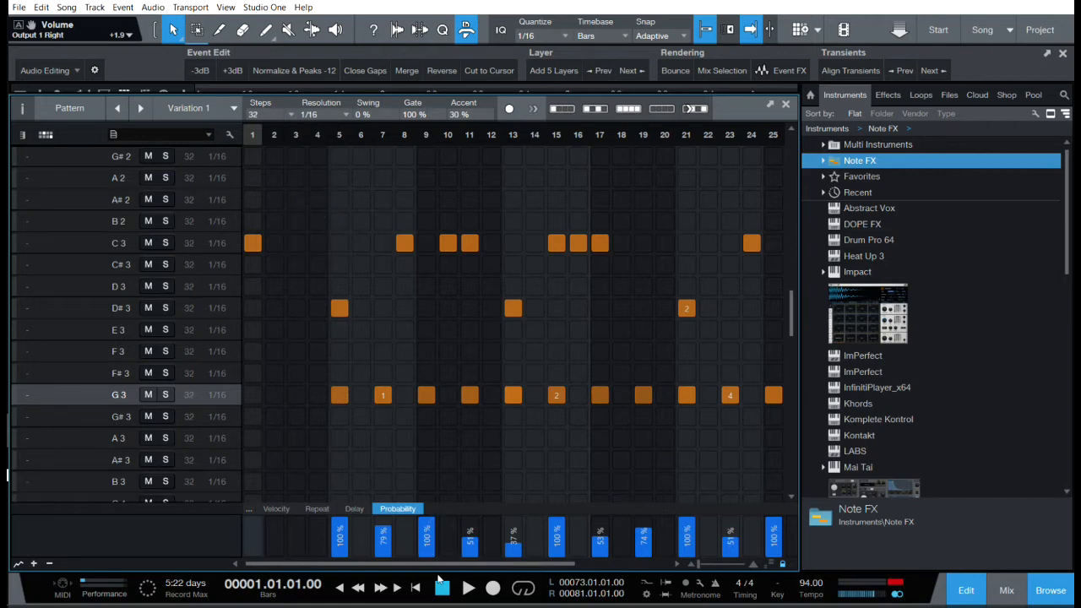
Set the loop range to bars 1 to 3, turn looping on and briefly play the pattern.
left_click(443, 590)
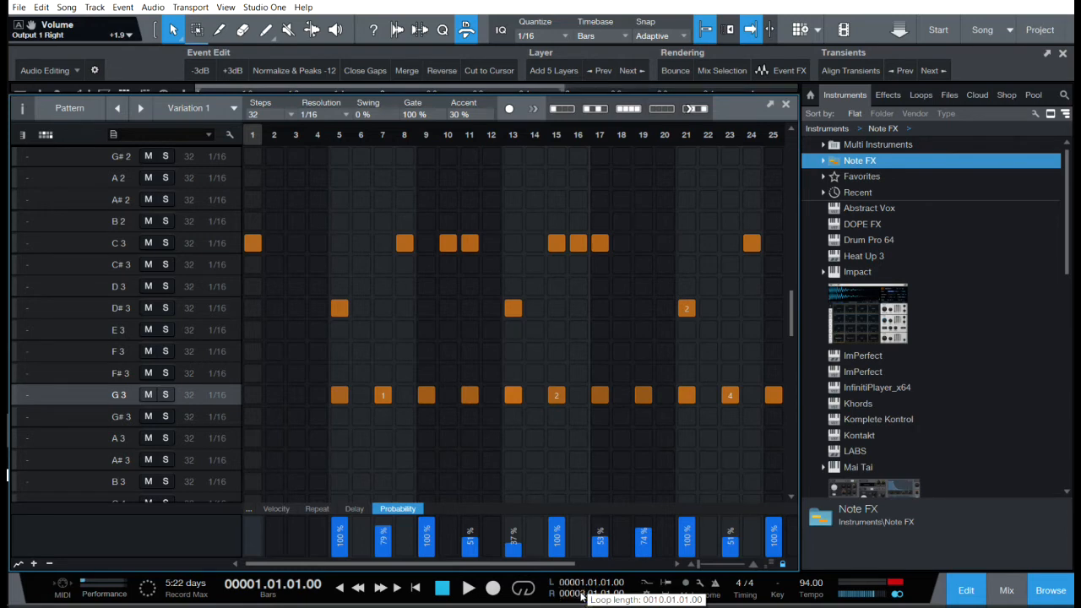
left_click(623, 93)
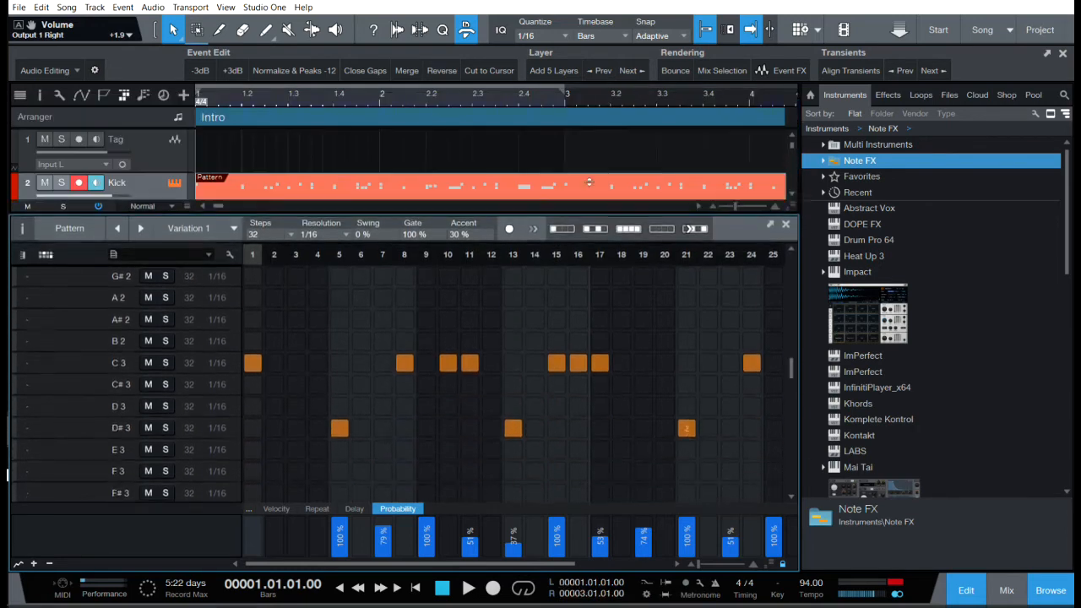
left_click(522, 590)
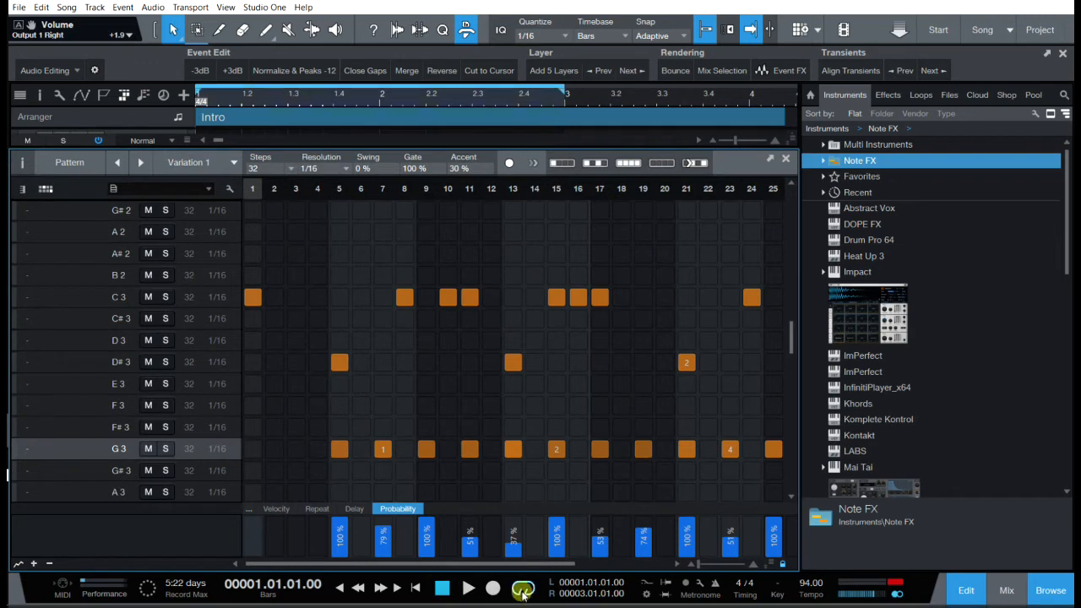
left_click(467, 589)
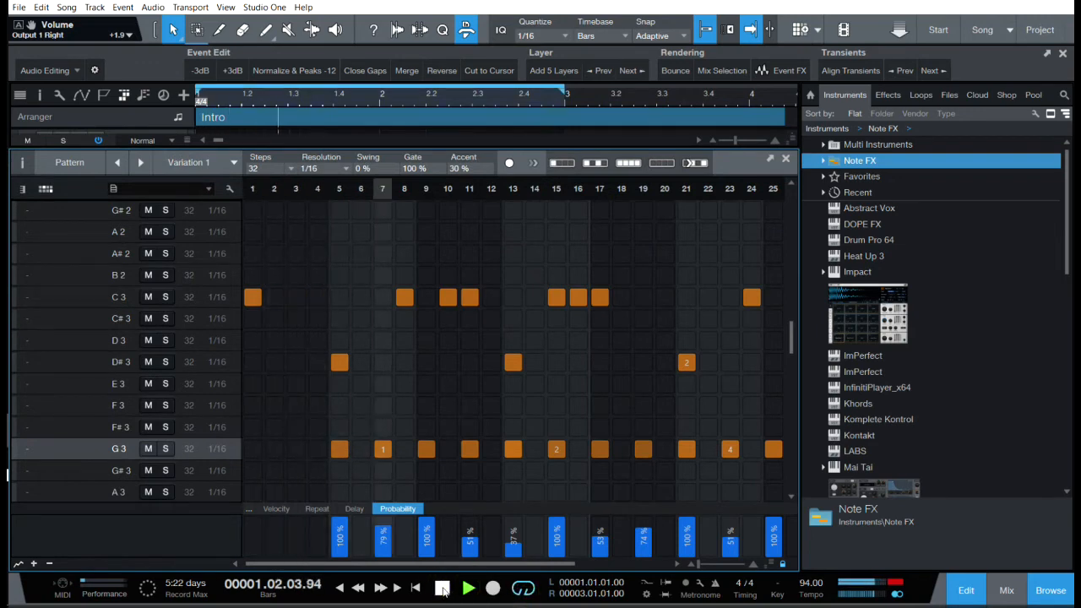
left_click(442, 588)
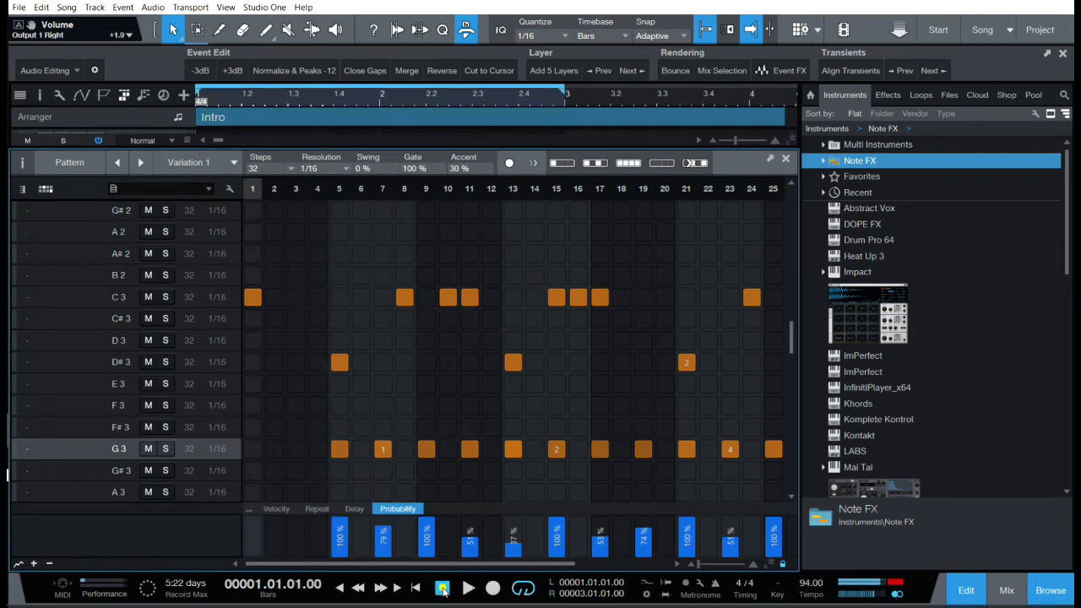
Add G 3 hits at steps 1 and 3 with probabilities of 70 and 49 %, and play the pattern.
left_click(296, 448)
left_click(253, 449)
left_click_drag(295, 518, 296, 526)
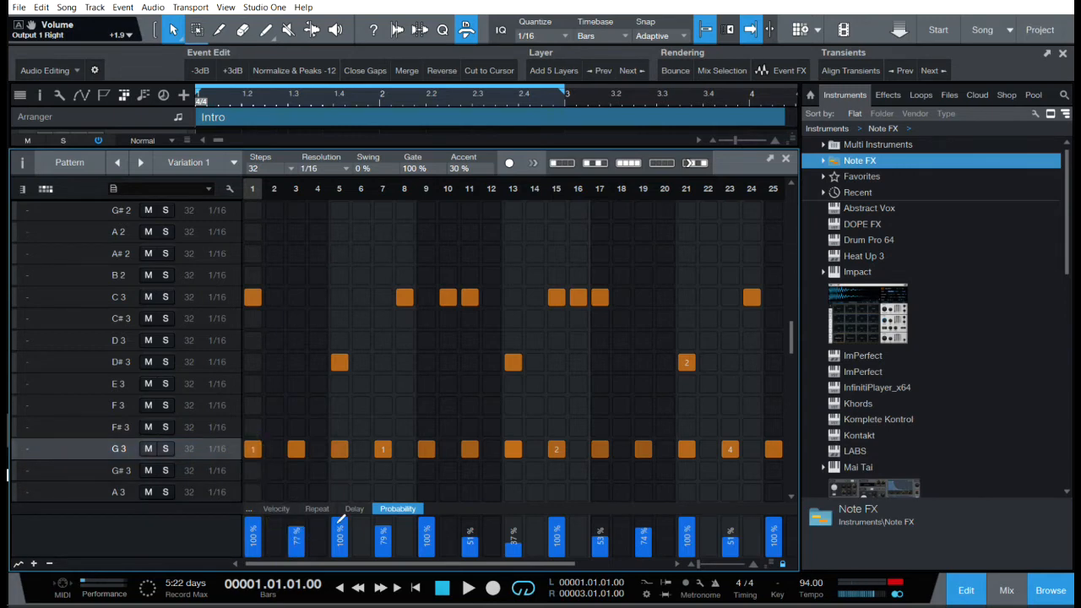
left_click(301, 537)
left_click(256, 529)
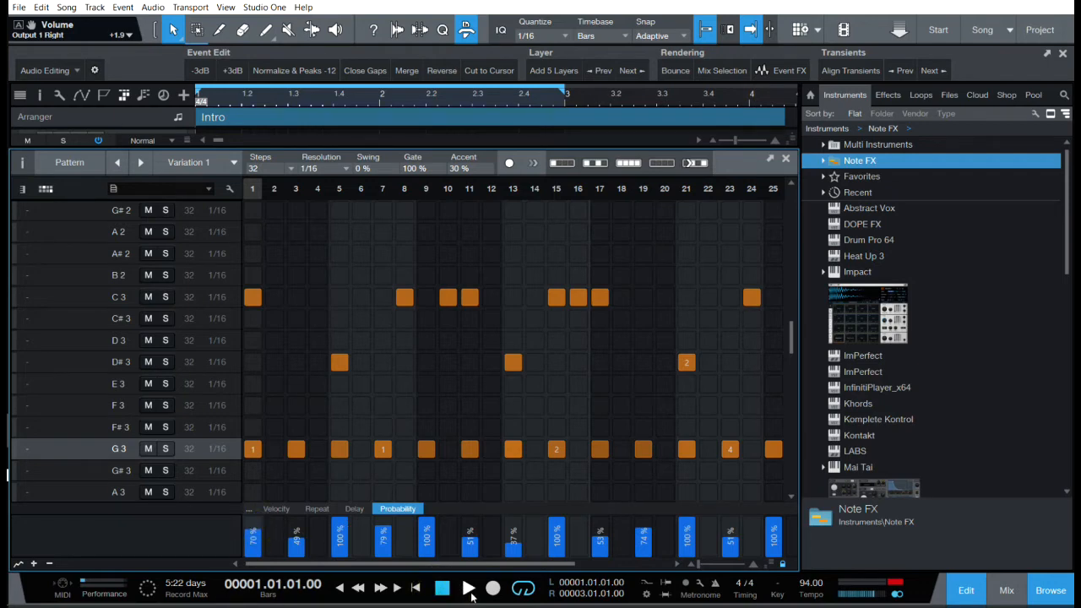
left_click(469, 589)
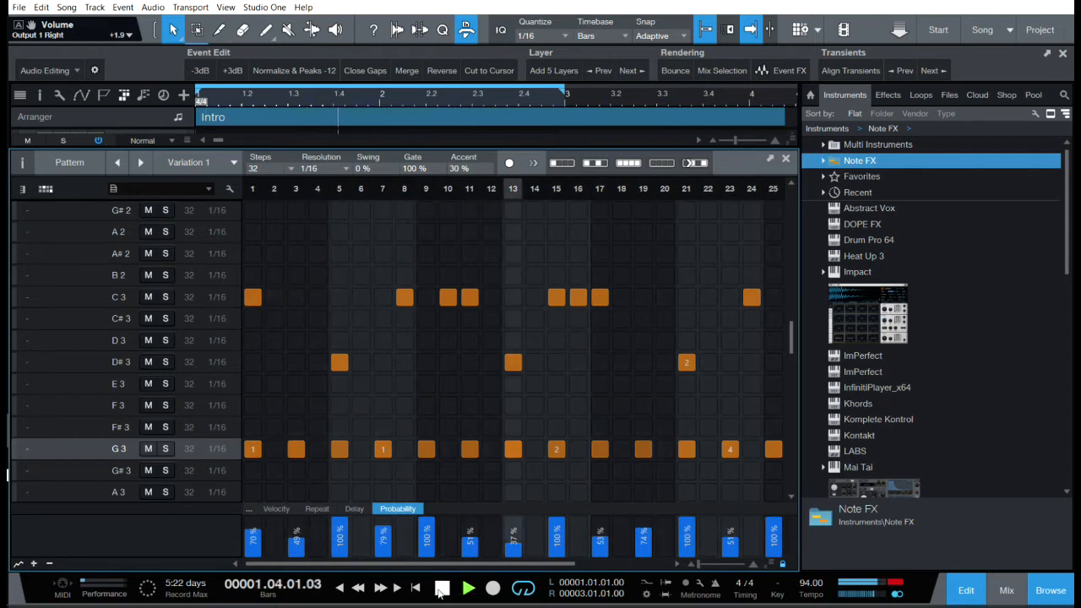
Set the probability of the G 3 hits at steps 1, 9, 13 and 15 to 100, 33, 100 and 40 % during playback, and stop.
left_click(251, 540)
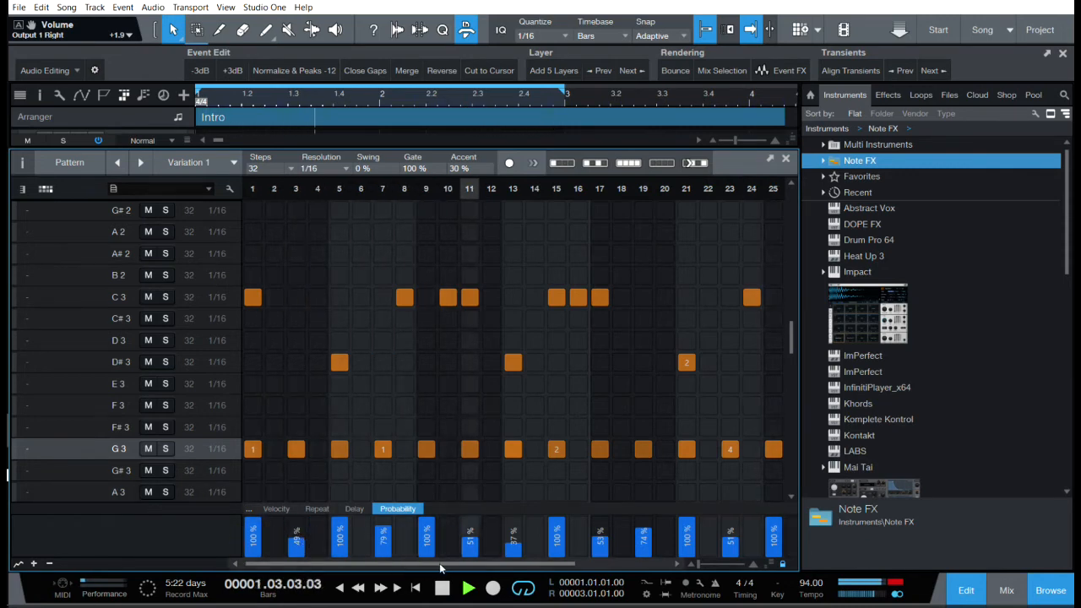
left_click(425, 544)
left_click(556, 528)
left_click(557, 542)
left_click(512, 520)
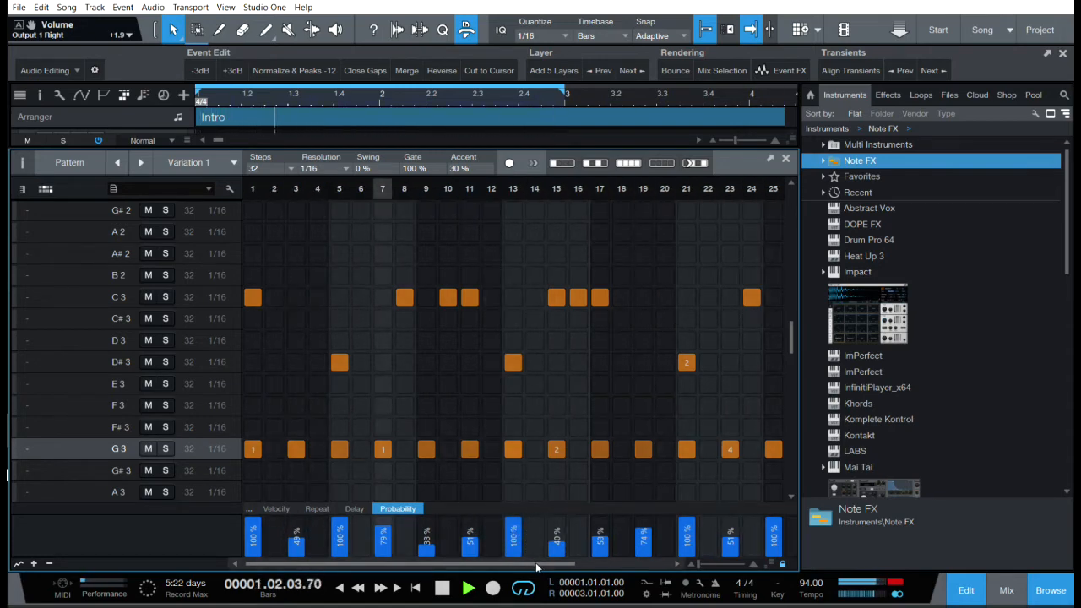
left_click(439, 589)
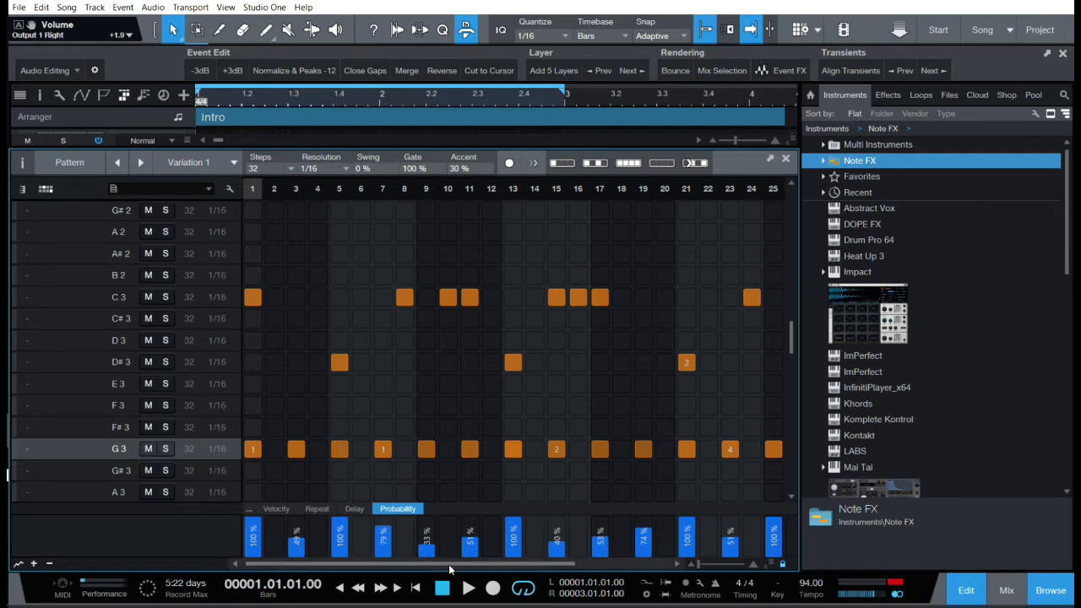
mouse_move(447, 564)
left_mouse_down()
mouse_move(457, 569)
mouse_move(432, 567)
left_mouse_up()
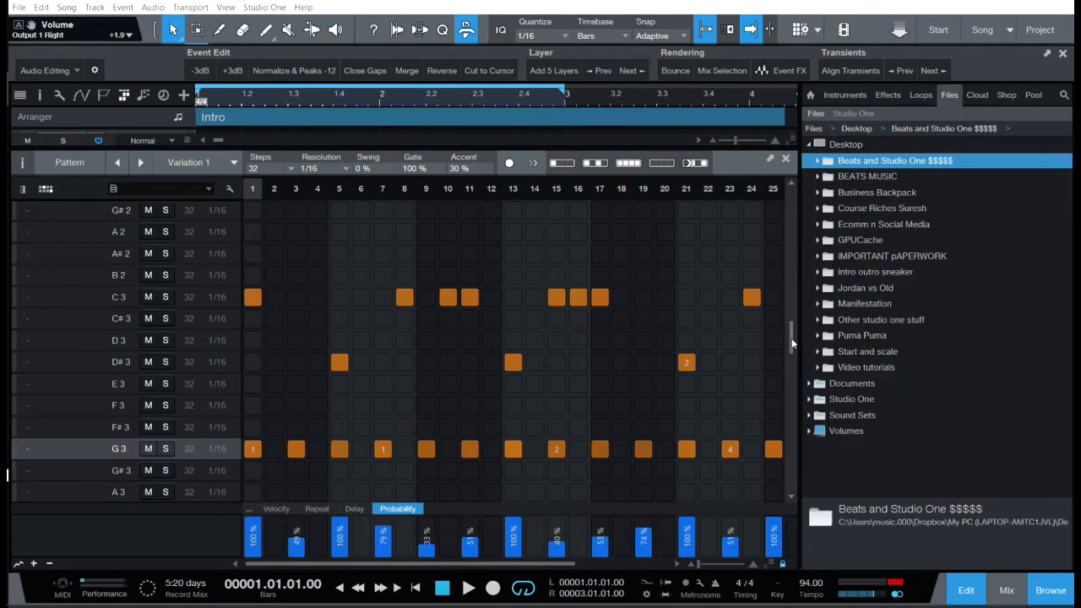
mouse_move(792, 343)
left_mouse_down()
mouse_move(792, 360)
mouse_move(792, 345)
left_mouse_up()
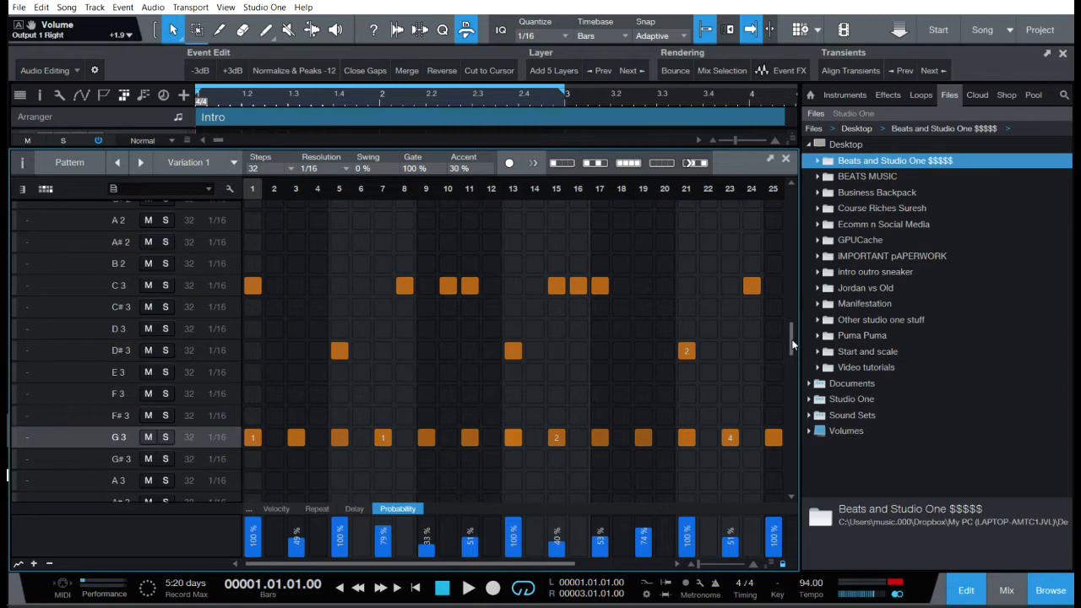
left_click(792, 340)
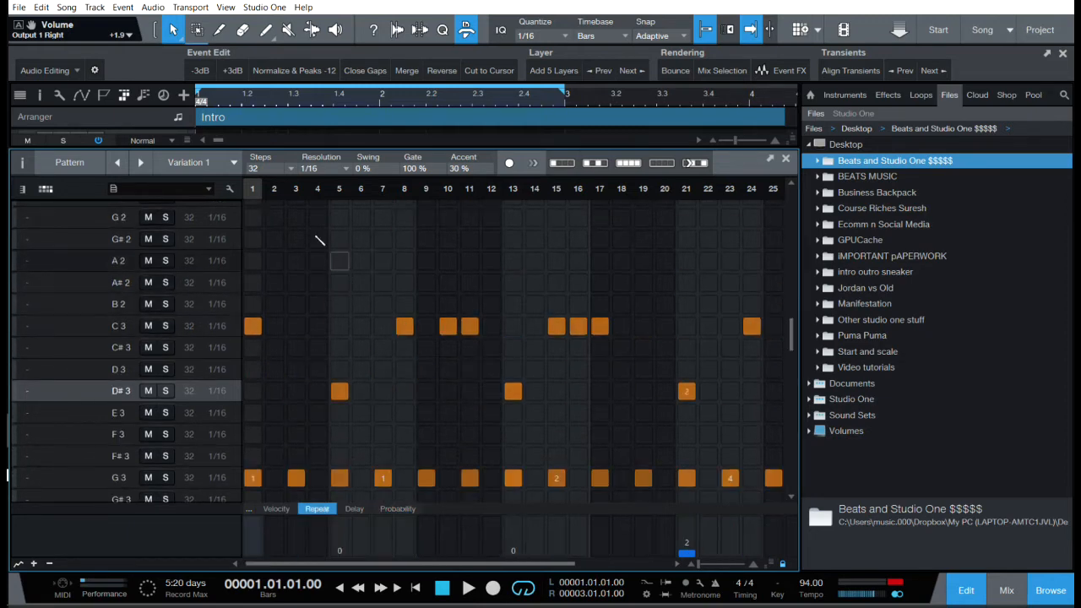
left_click(290, 171)
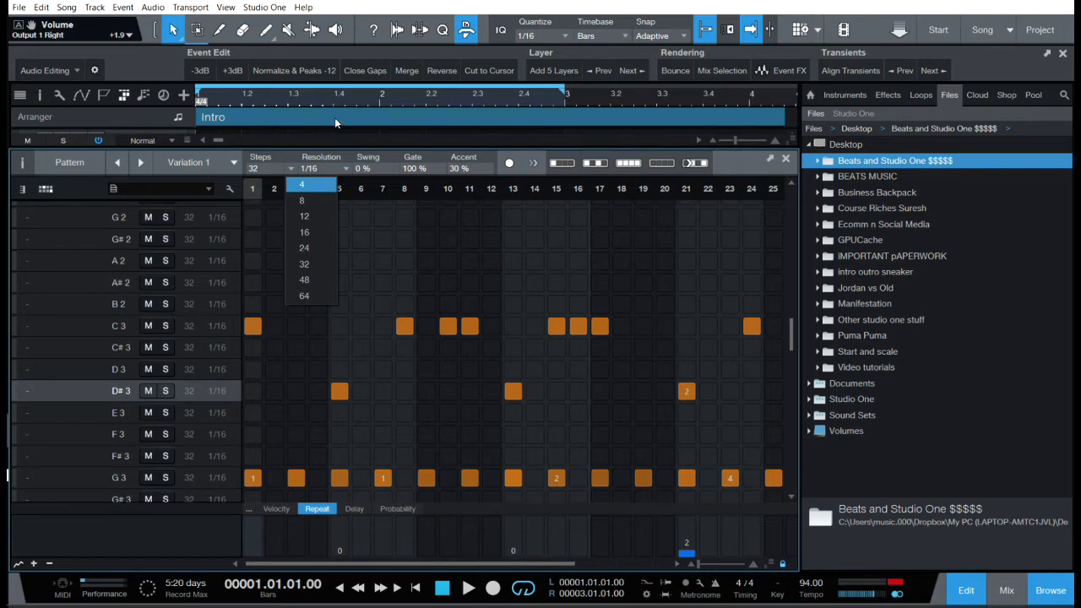
left_click(396, 141)
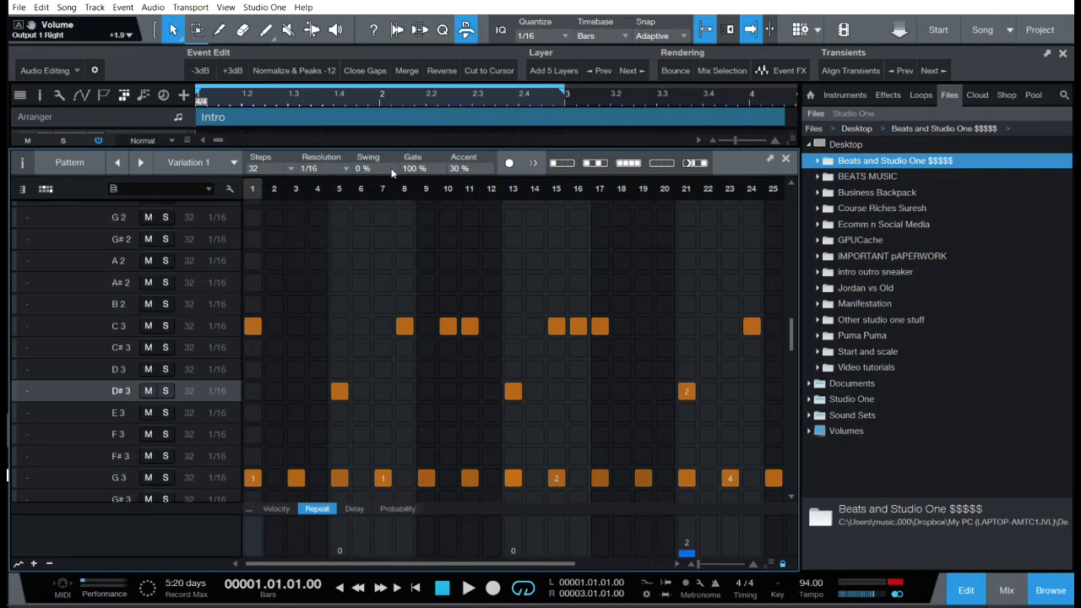
mouse_move(362, 169)
left_mouse_down()
mouse_move(370, 112)
mouse_move(367, 181)
left_mouse_up()
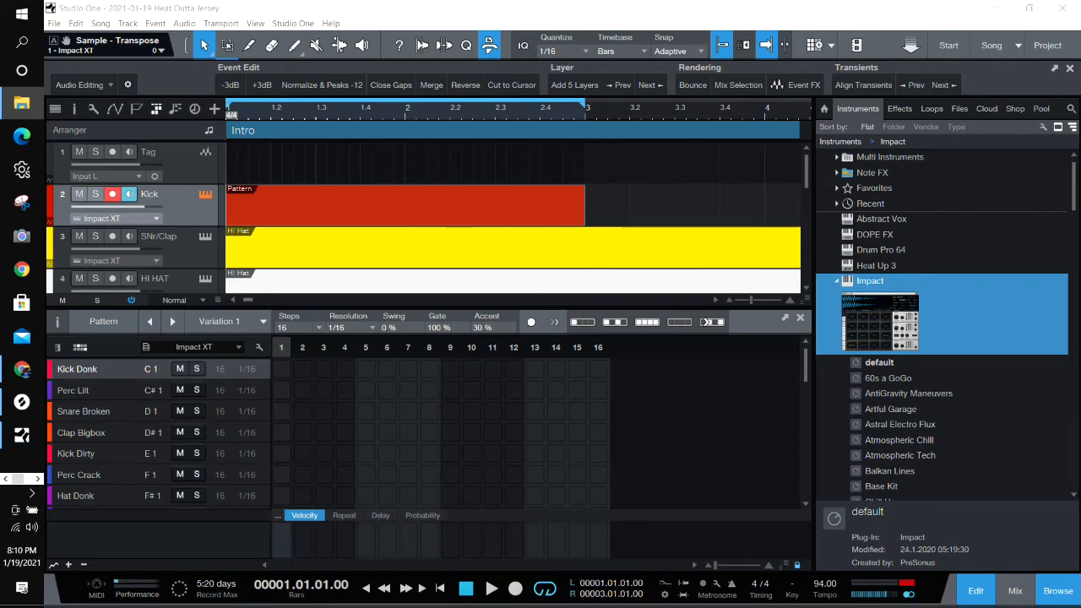
Bring the Impact XT drum instrument into view and audition its Kick Donk, Hat Foil and Hat Donk pads.
left_click_drag(1080, 135, 442, 38)
left_click(369, 517)
left_click(369, 519)
left_click(369, 520)
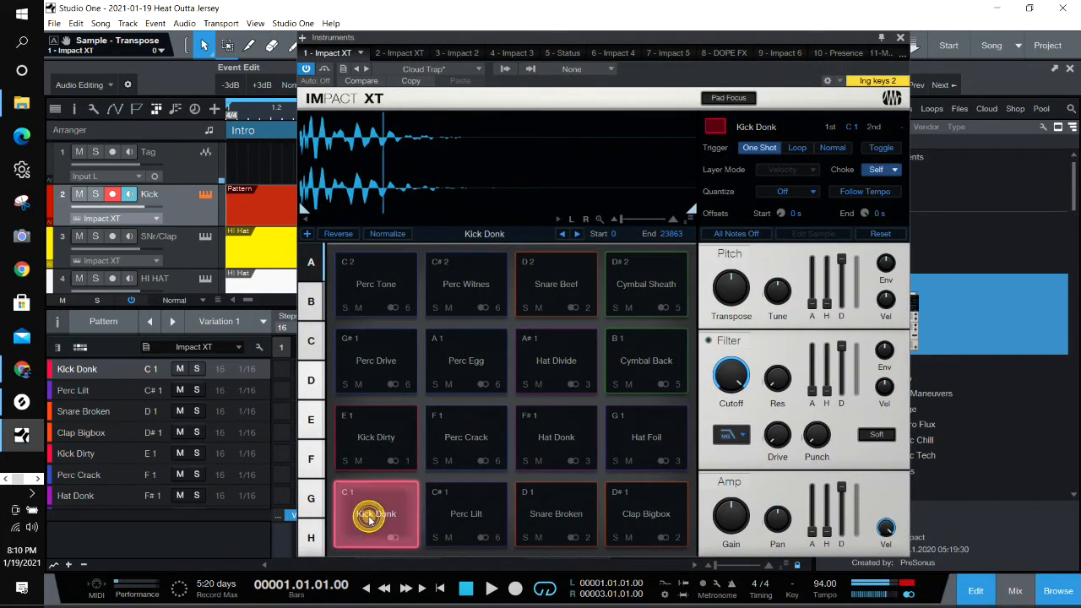
left_click(642, 435)
left_click(643, 434)
left_click(559, 436)
left_click(563, 436)
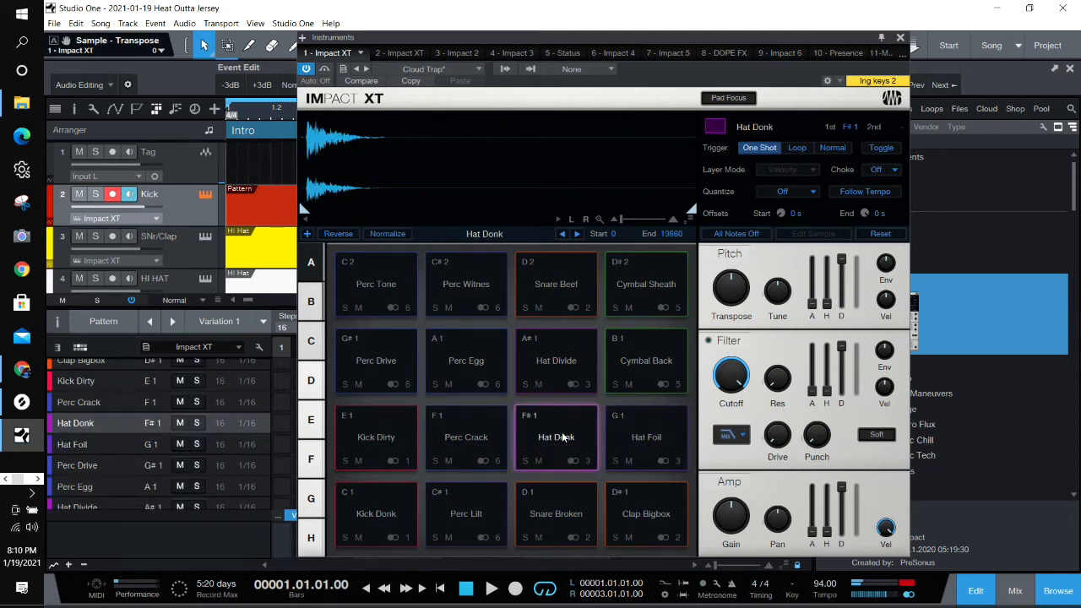
Audition the pads in the upper two rows of Impact XT, including Cymbal Sheath and Perc Witnes, and move its window away.
left_click(381, 359)
left_click(453, 362)
left_click(526, 355)
left_click(628, 347)
left_click(635, 285)
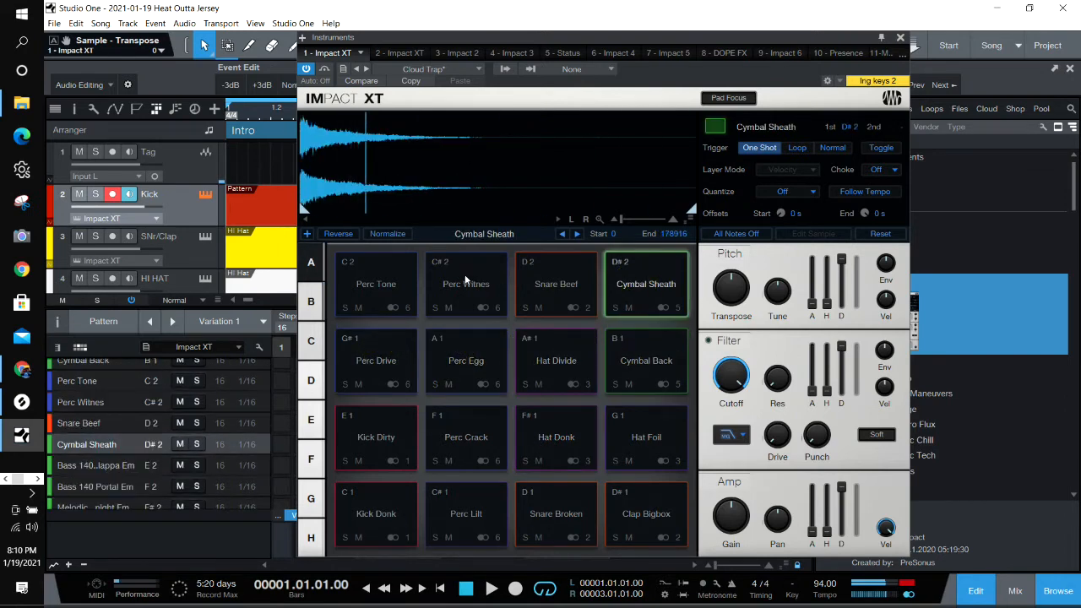
left_click(464, 277)
left_click(391, 275)
left_click(465, 273)
left_click(465, 273)
left_click(466, 272)
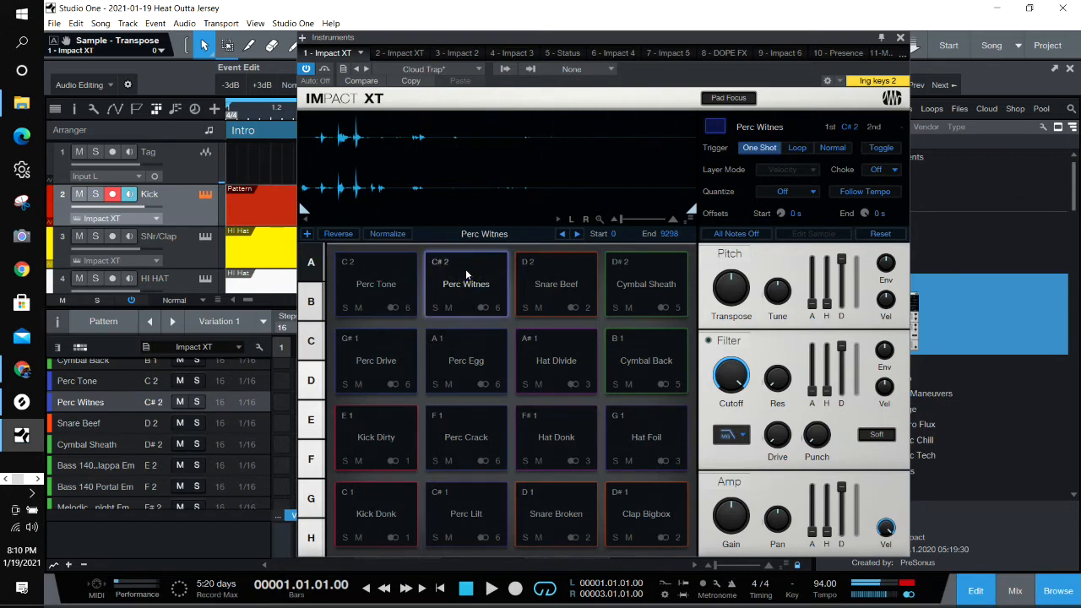
left_click_drag(659, 39, 1080, 103)
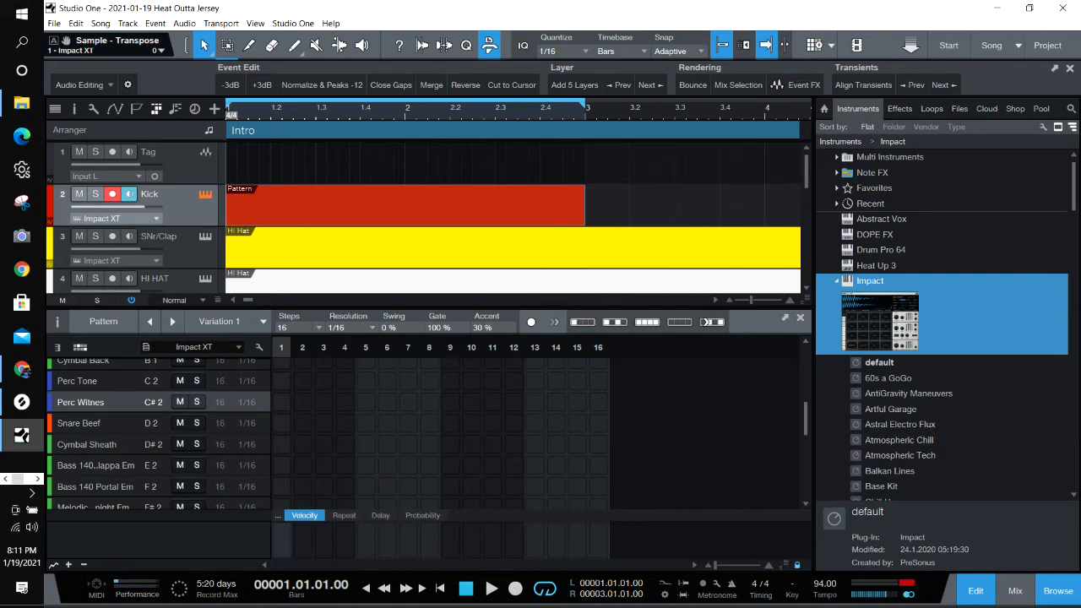
Set the Kick track's pattern length to 32 steps and add Kick Donk hits at steps 1, 10 and 11.
left_click_drag(804, 418, 791, 343)
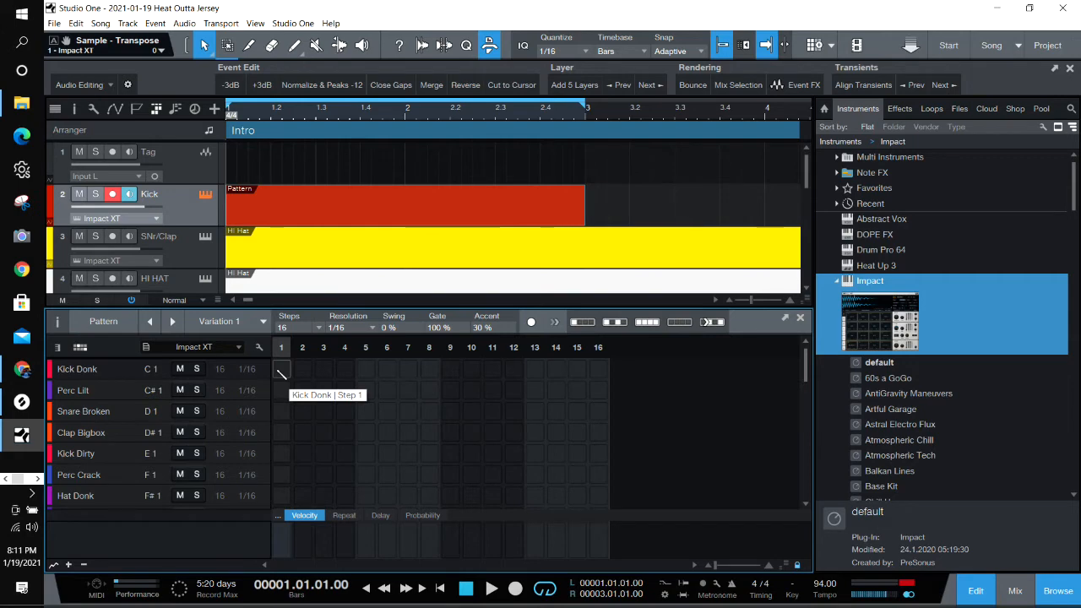
left_click(318, 328)
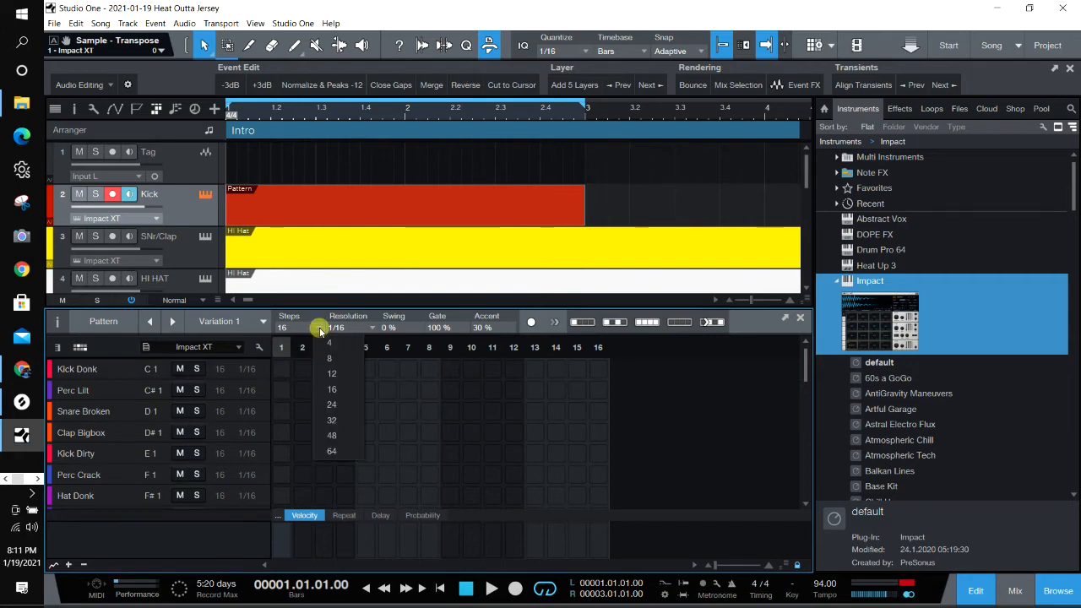
left_click(342, 420)
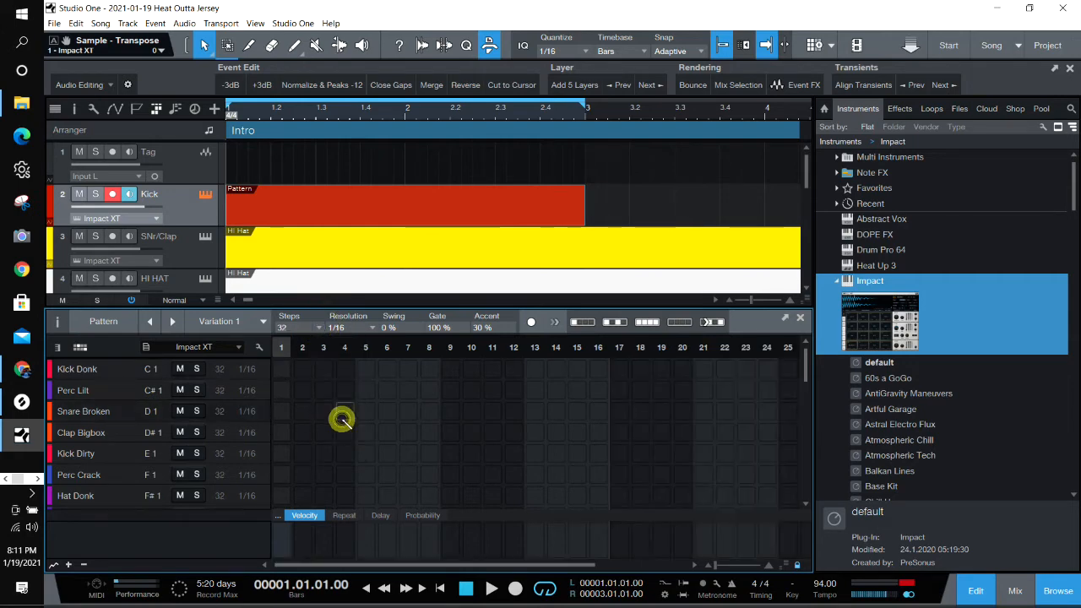
left_click(281, 370)
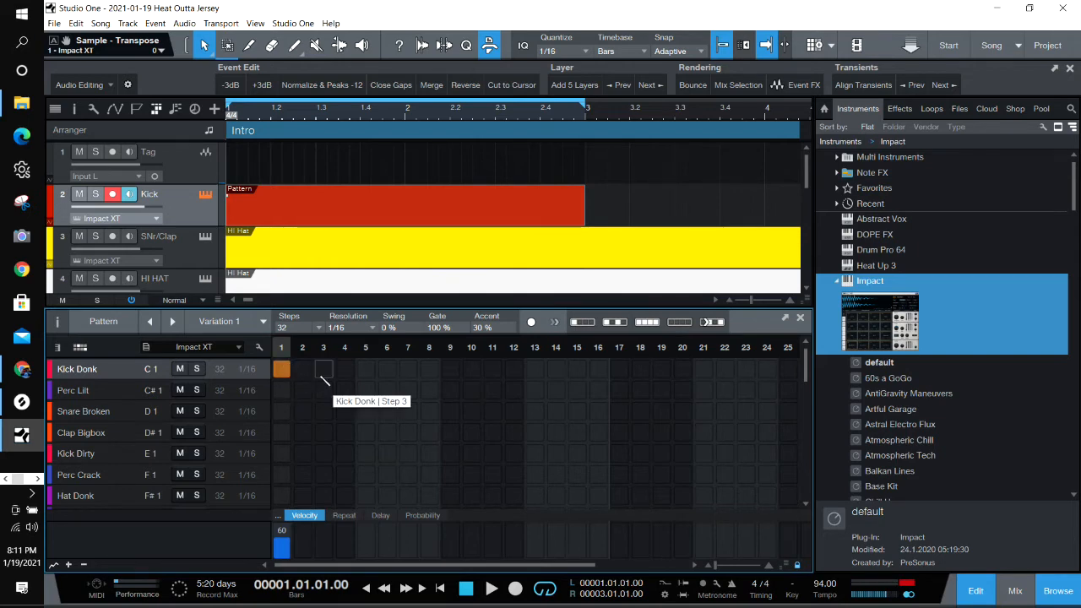
left_click(472, 370)
left_click(492, 370)
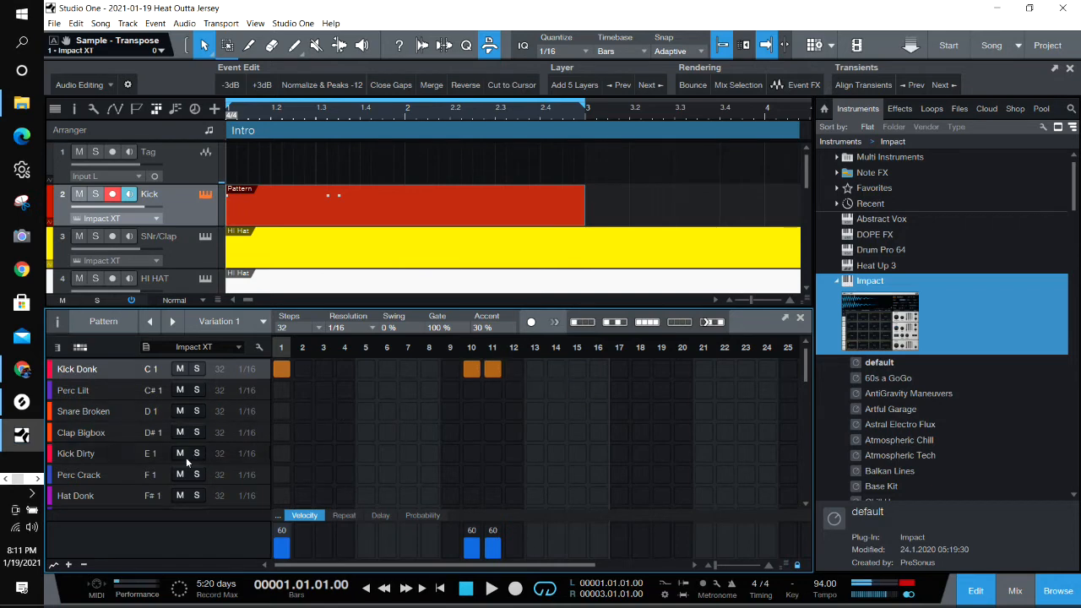
Preview the Snare Broken and Clap Bigbox sounds, and add Clap Bigbox hits at steps 5, 13, 21 and 29.
left_click(89, 413)
left_click(84, 432)
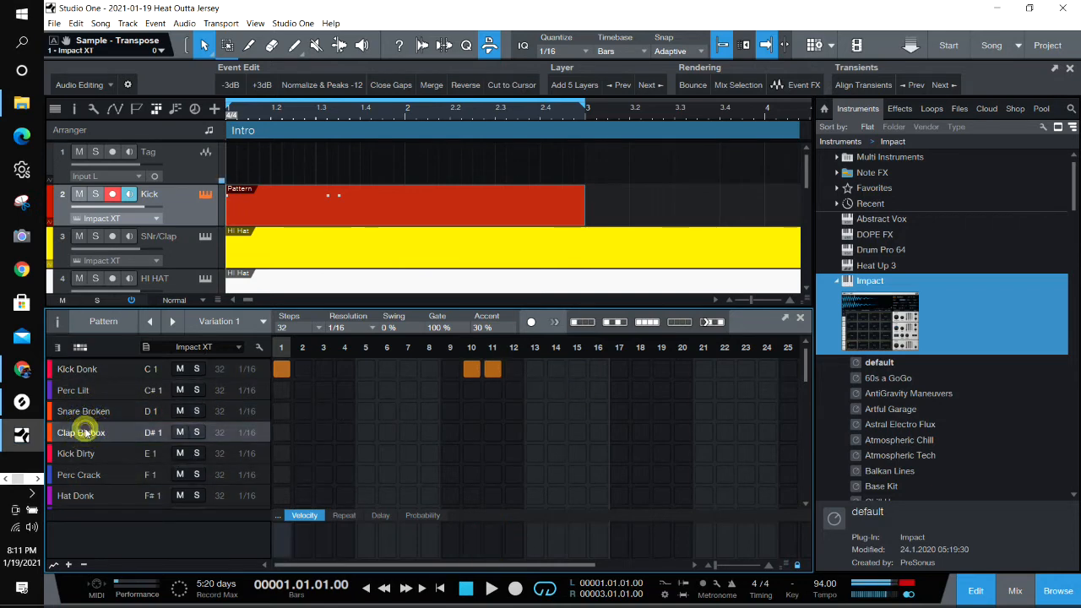
left_click(365, 432)
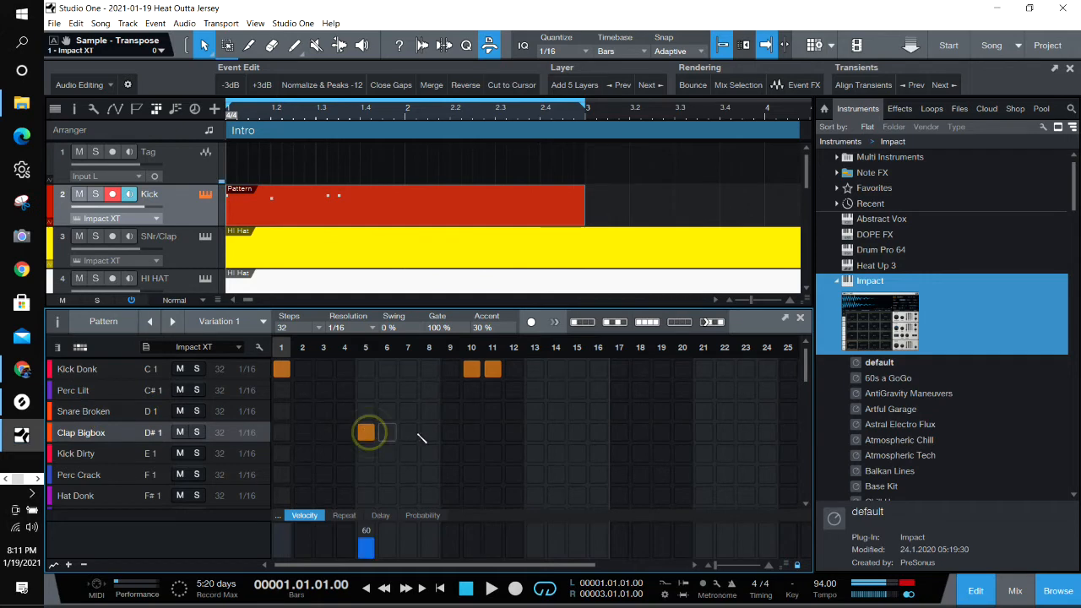
left_click(535, 433)
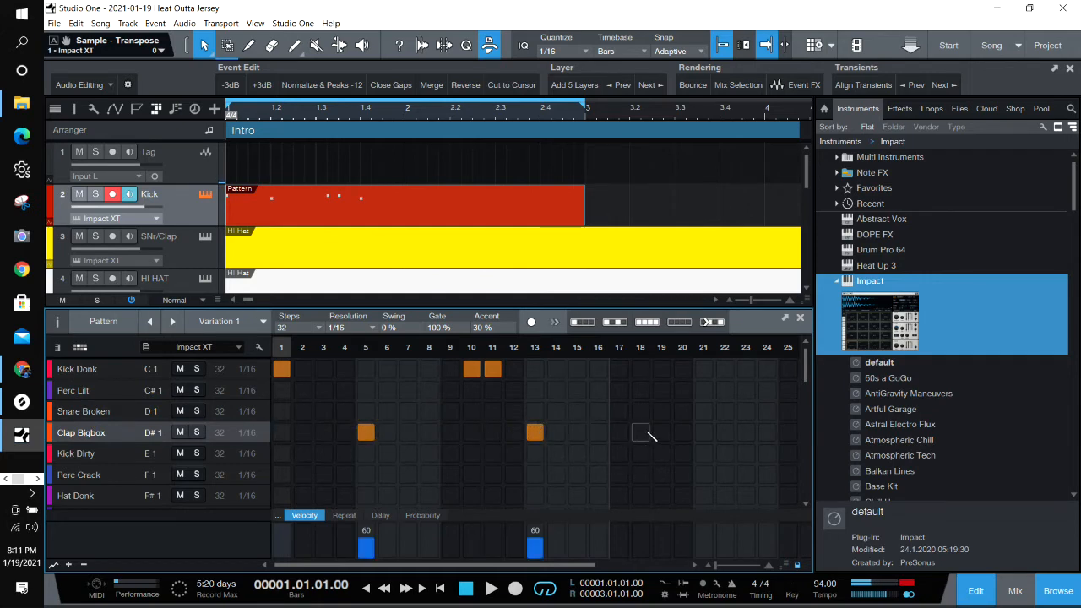
left_click(703, 432)
scroll(548, 568, "right", 5)
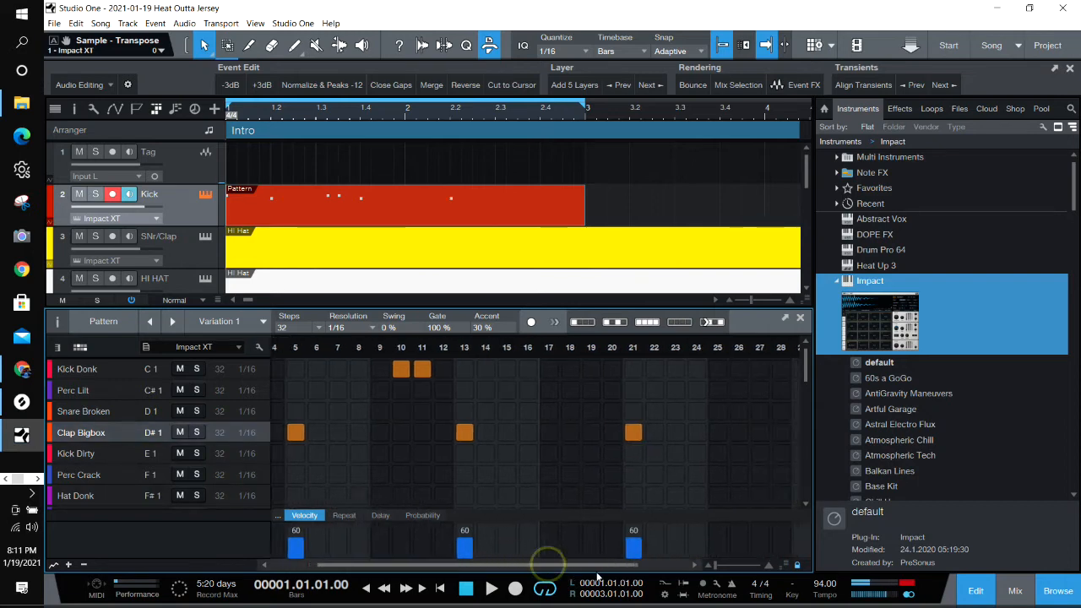
left_click(724, 432)
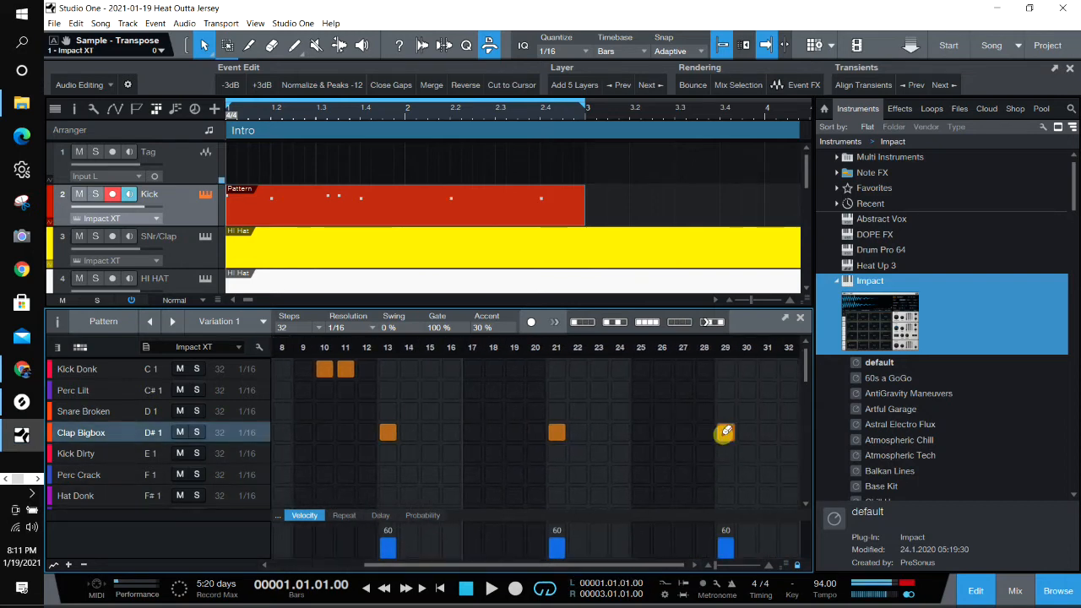
Add Kick Donk hits at steps 17, 25 and 27 of the pattern.
scroll(619, 567, "left", 5)
scroll(490, 564, "right", 2)
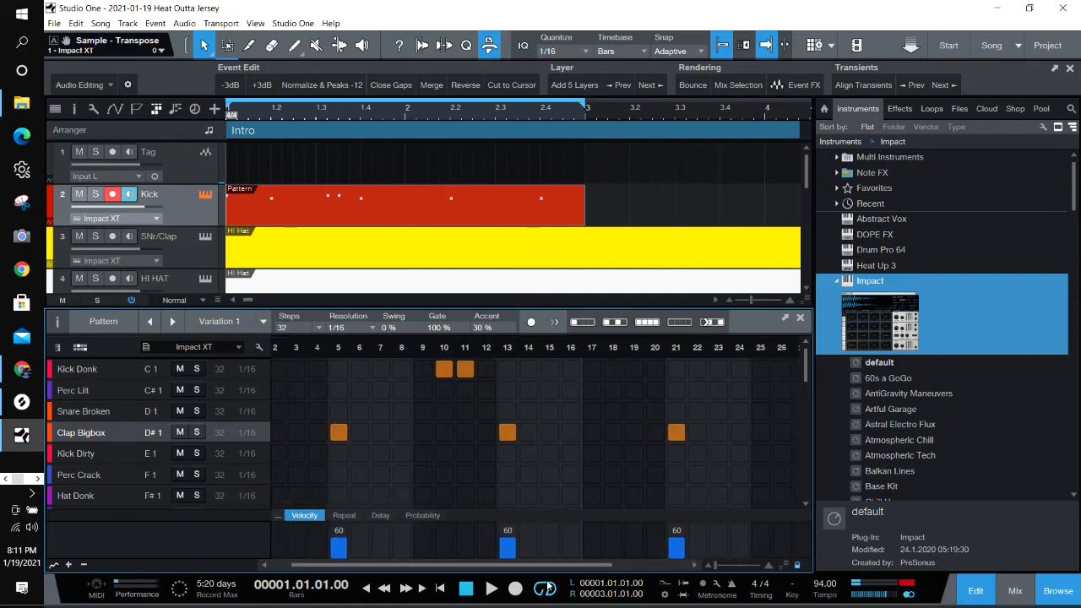
left_click(565, 368)
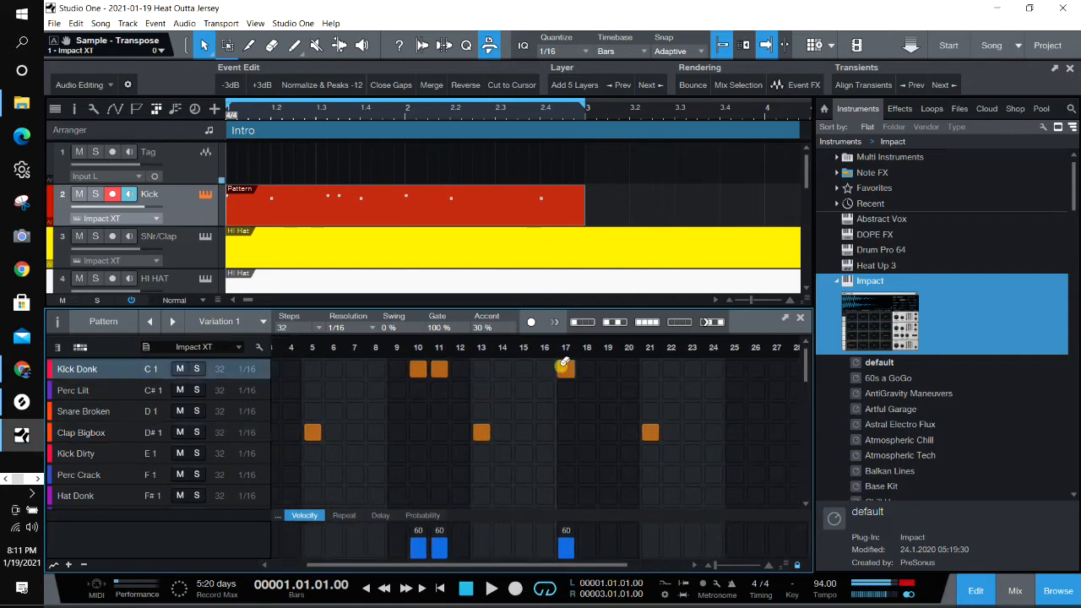
left_click_drag(522, 560, 586, 570)
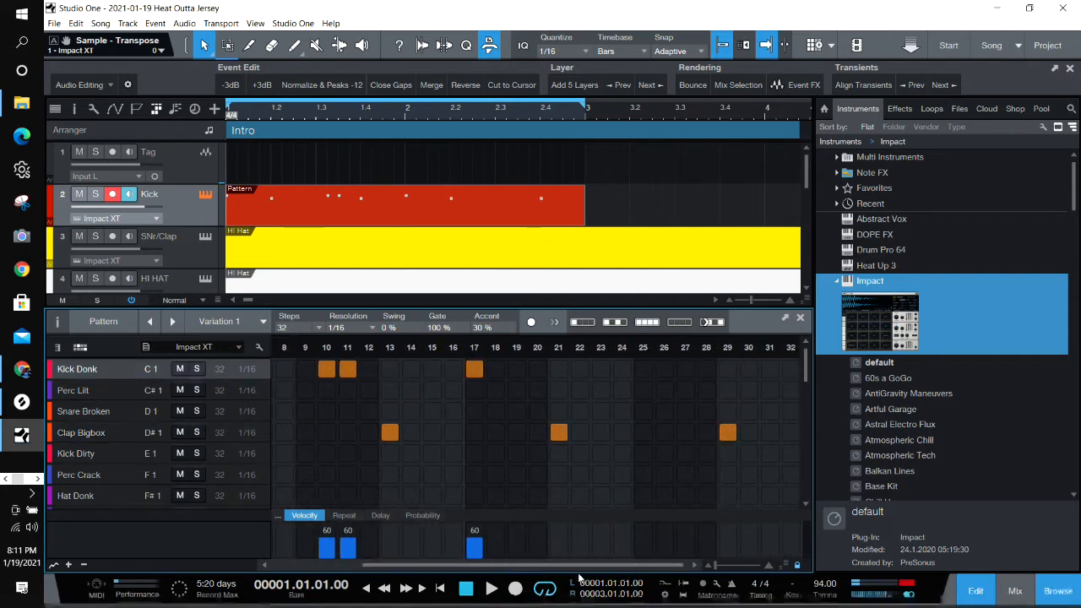
left_click(641, 368)
left_click(683, 369)
left_click_drag(620, 564, 526, 564)
Audition the Hat Donk, Perc Crack and Kick Dirty sounds, replaying Hat Donk several times.
left_click(85, 499)
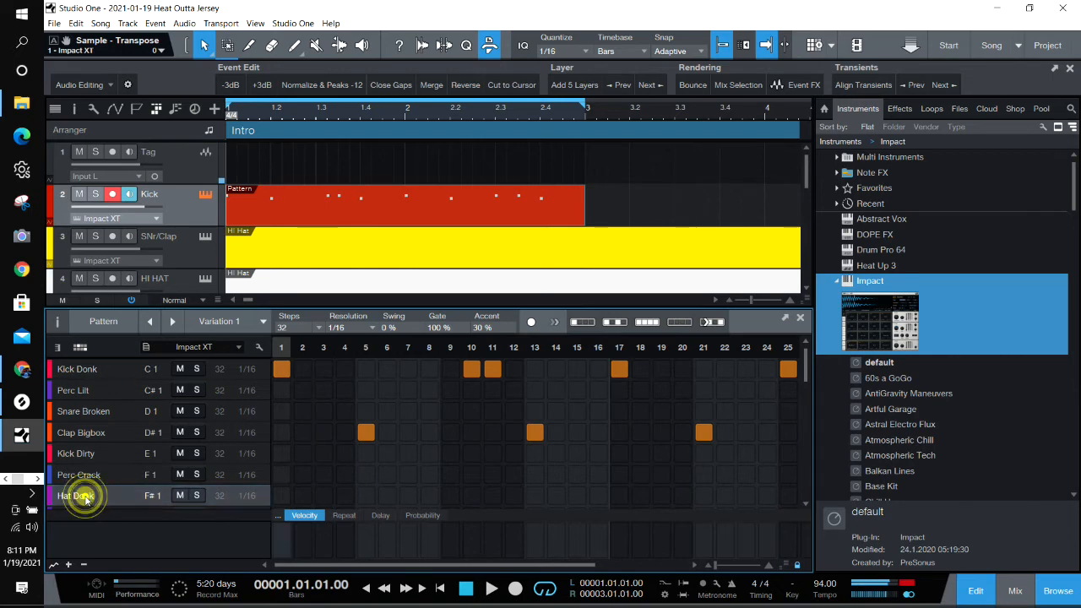
left_click(80, 475)
left_click(84, 453)
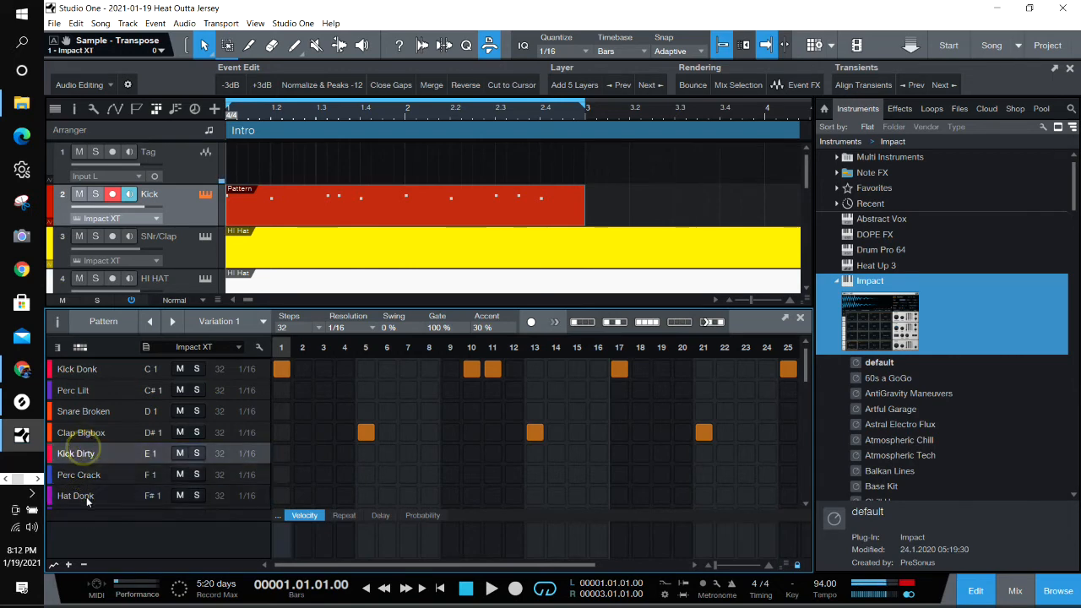
left_click(86, 498)
left_click(87, 498)
left_click(86, 498)
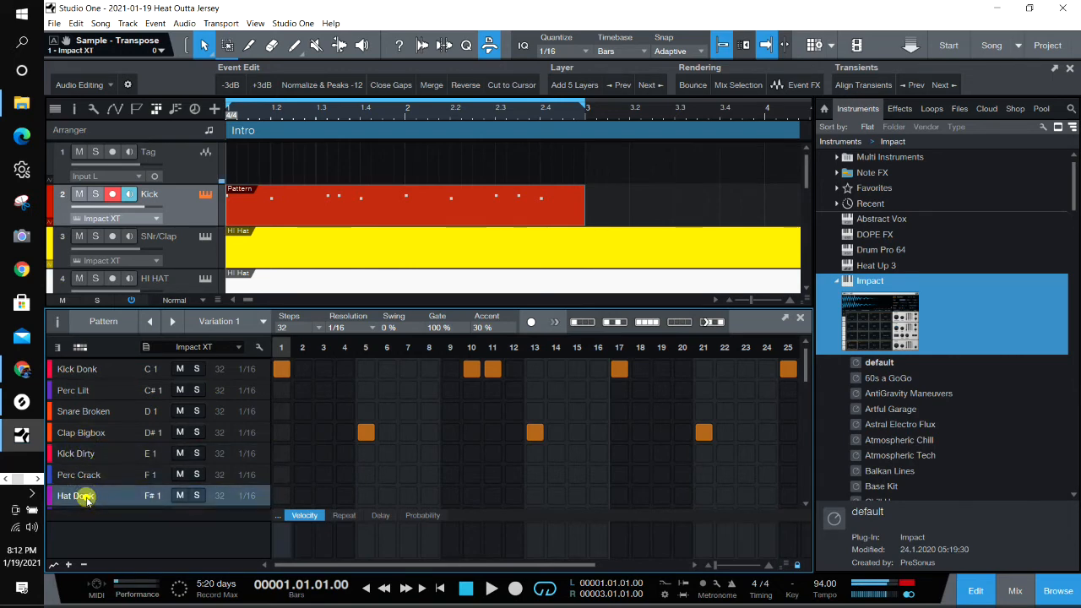
left_click(86, 498)
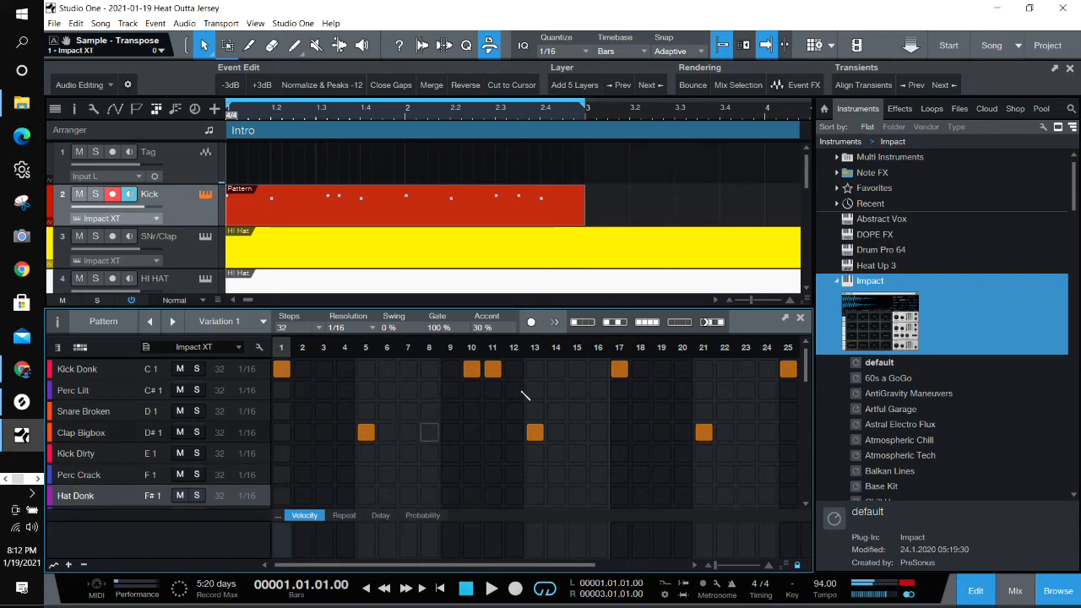
Fill every step of the Hat Donk lane with hits and erase the whole lane again.
left_click(647, 321)
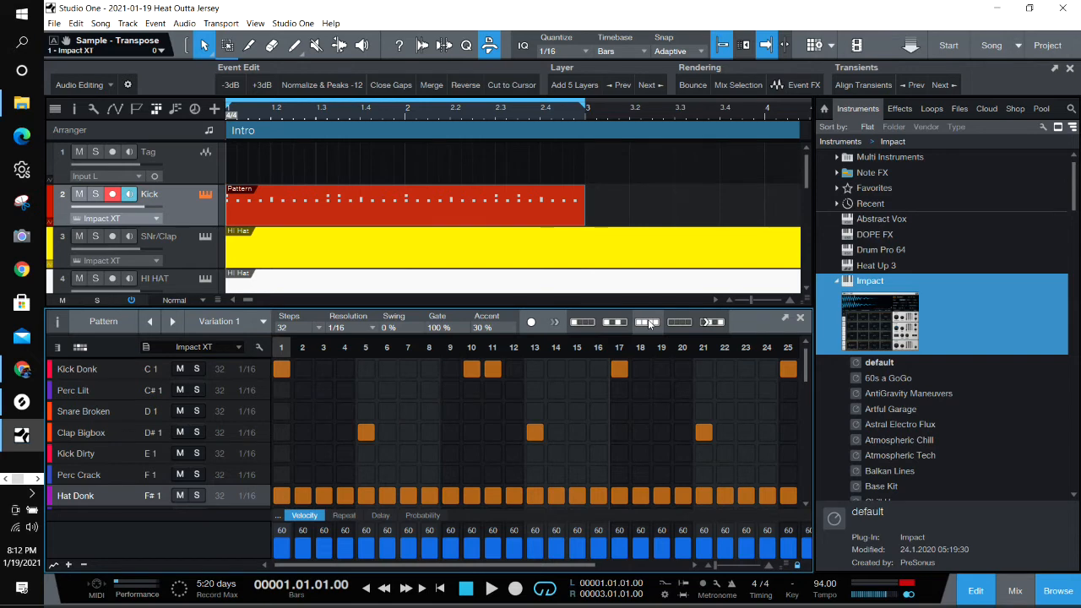
left_click(647, 321)
left_click(647, 322)
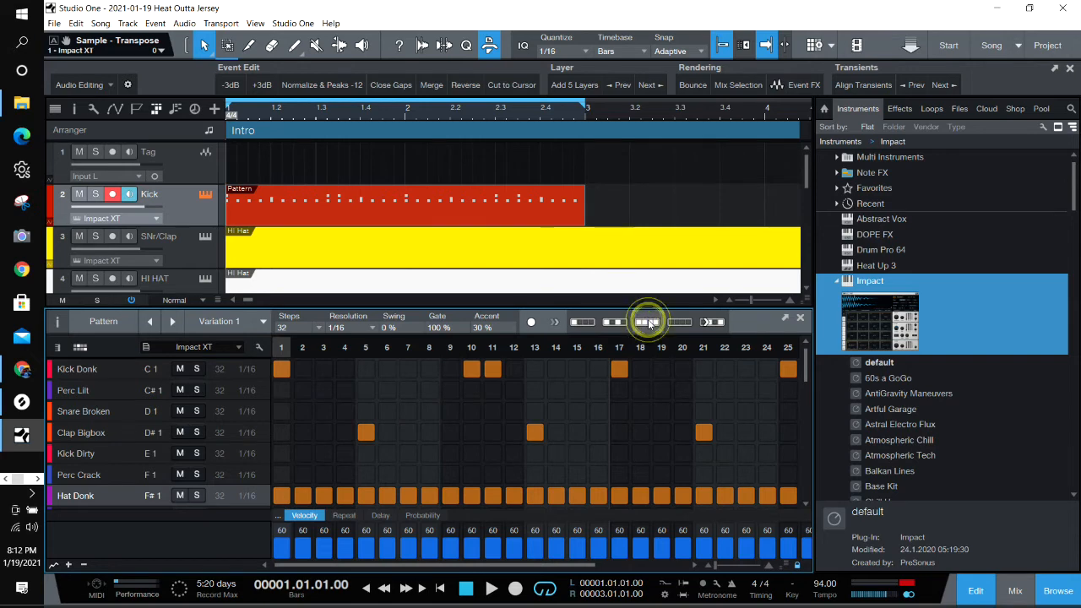
left_click(283, 495)
left_click_drag(283, 496, 900, 491)
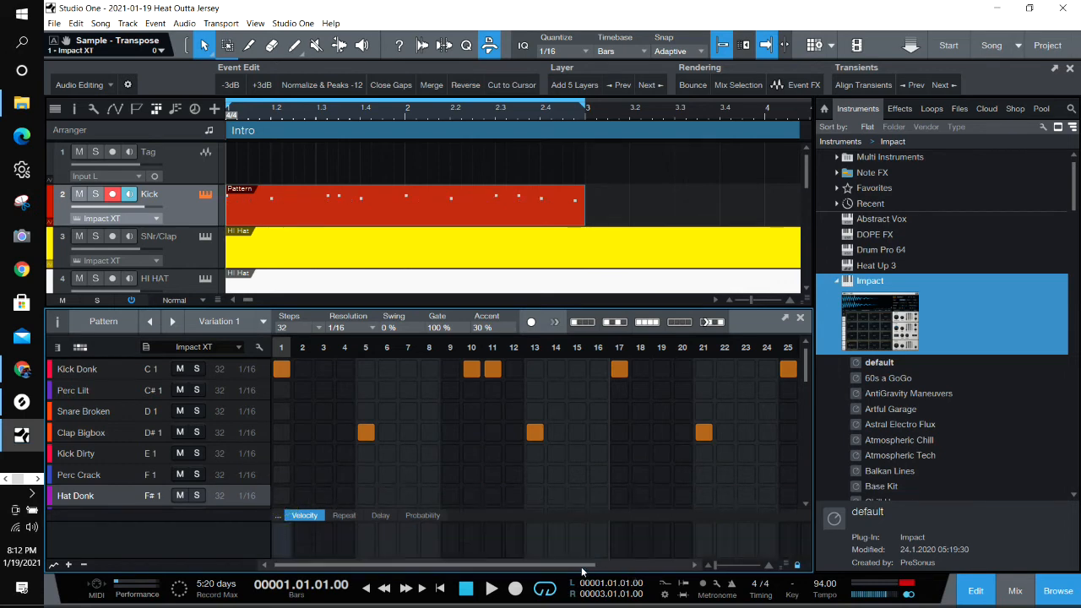
scroll(581, 571, "right", 4)
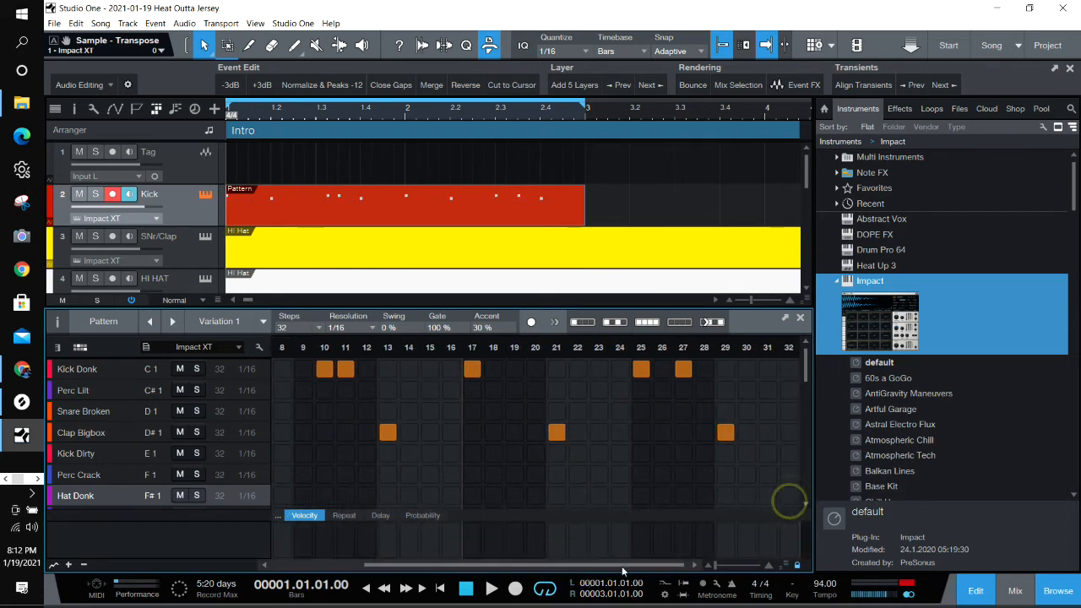
scroll(598, 572, "left", 4)
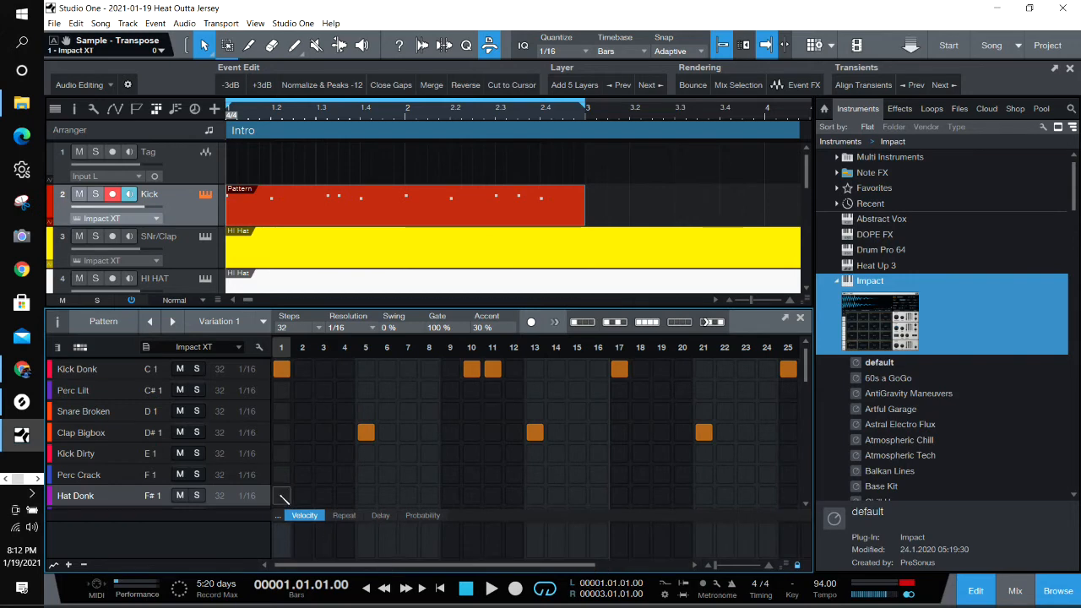
Fill the Hat Donk lane with a hit on every second step and play the pattern back.
left_click(616, 322)
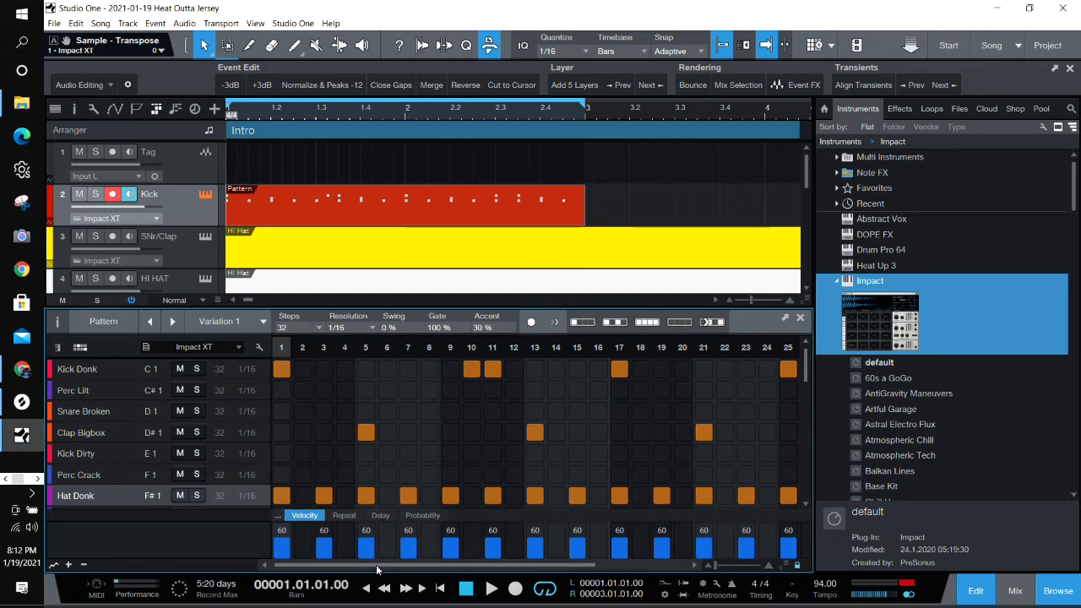
left_click(487, 588)
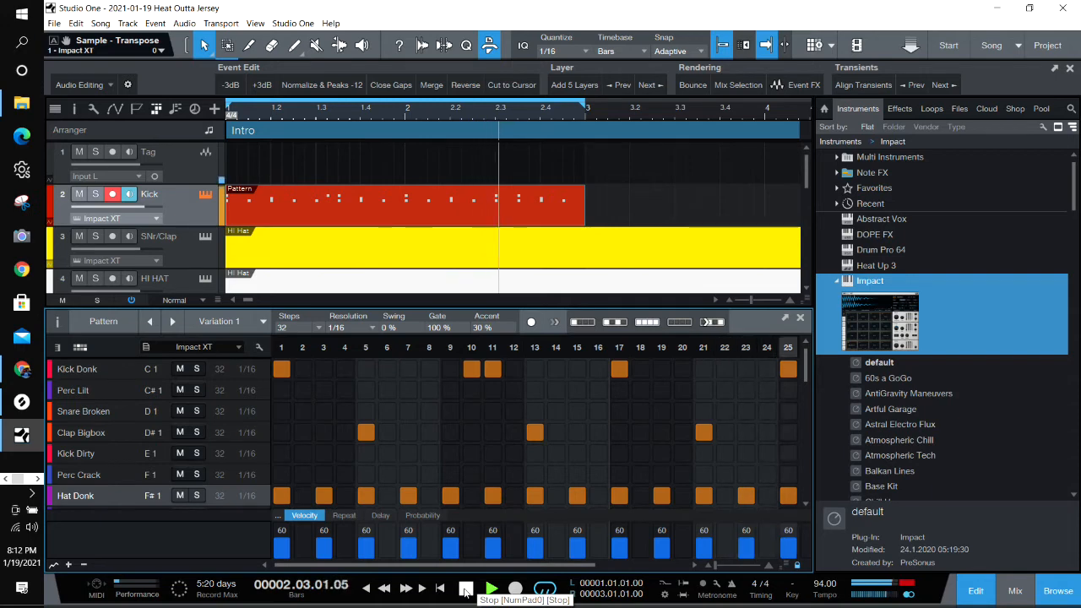
left_click(465, 589)
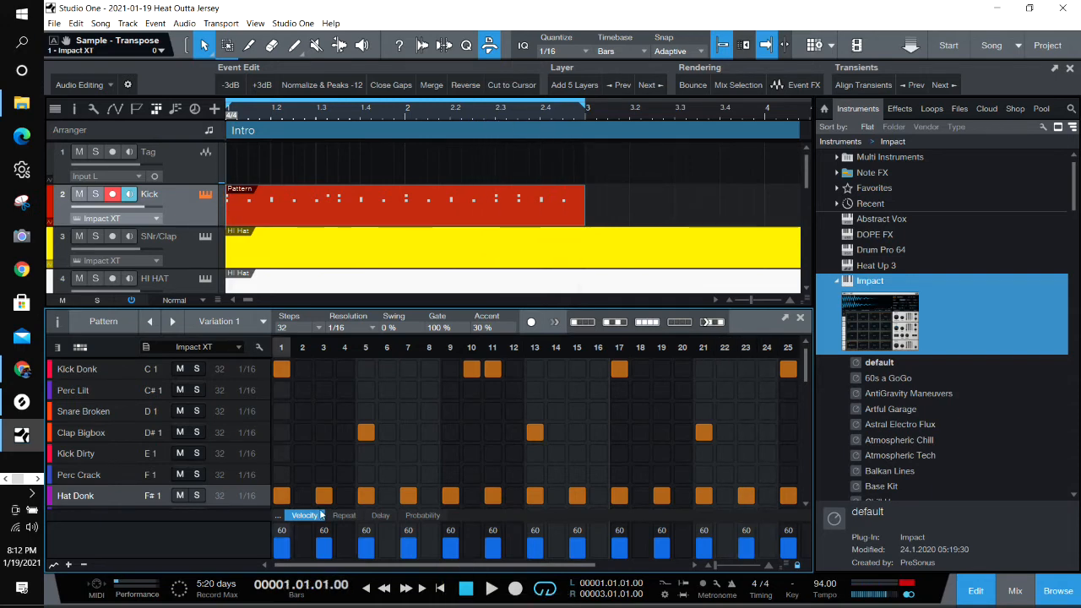
Select and audition Hat Donk in the Impact XT window, add pattern automation for its Sample - Transpose, and move the window away.
left_click_drag(1080, 71, 534, 46)
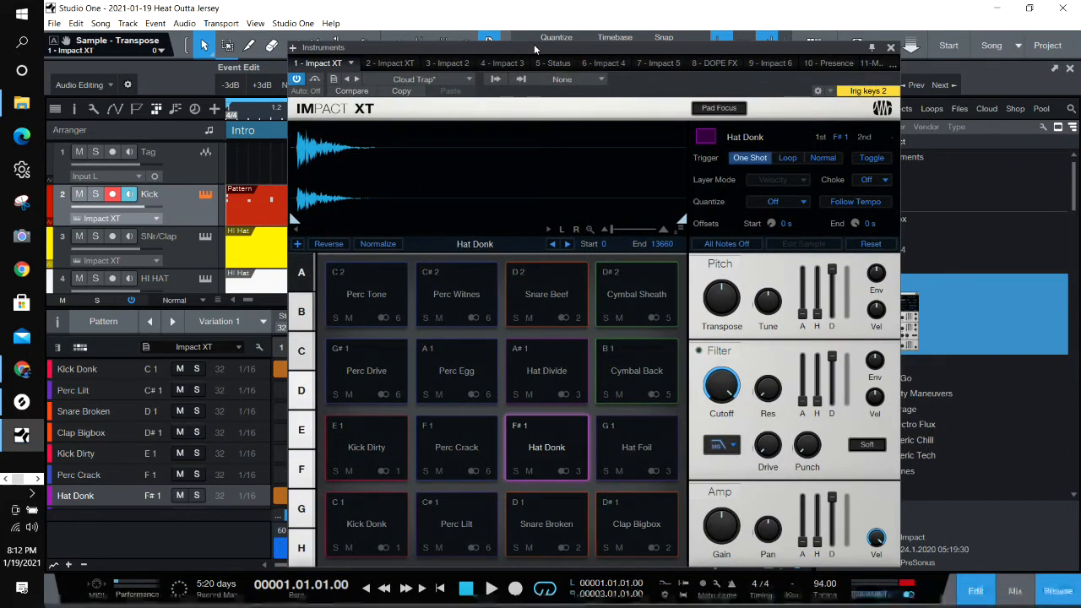
left_click_drag(534, 44, 598, 61)
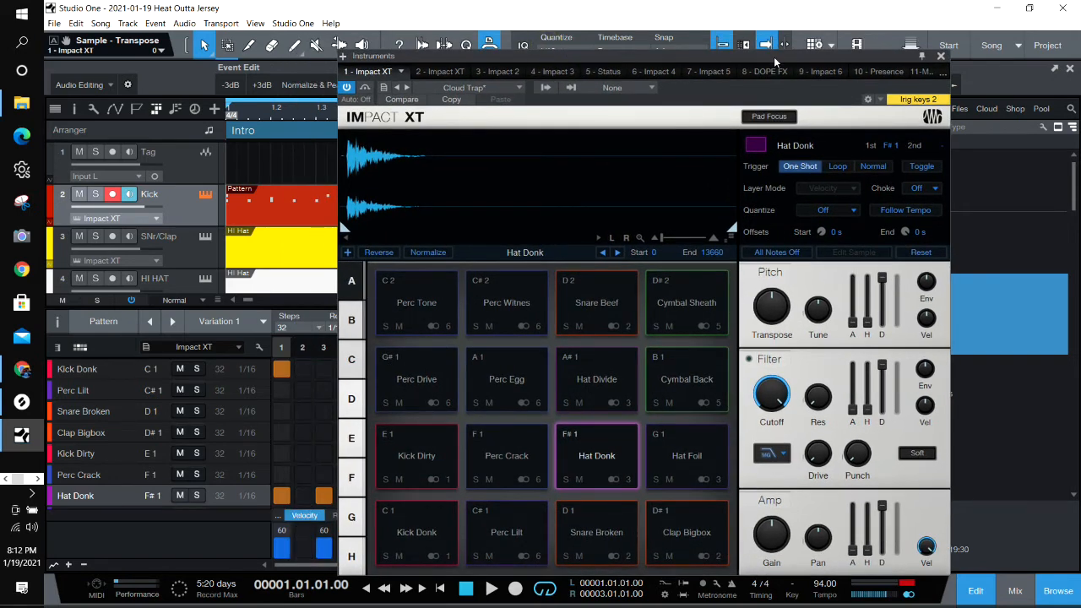
left_click(100, 497)
left_click(98, 497)
left_click(605, 462)
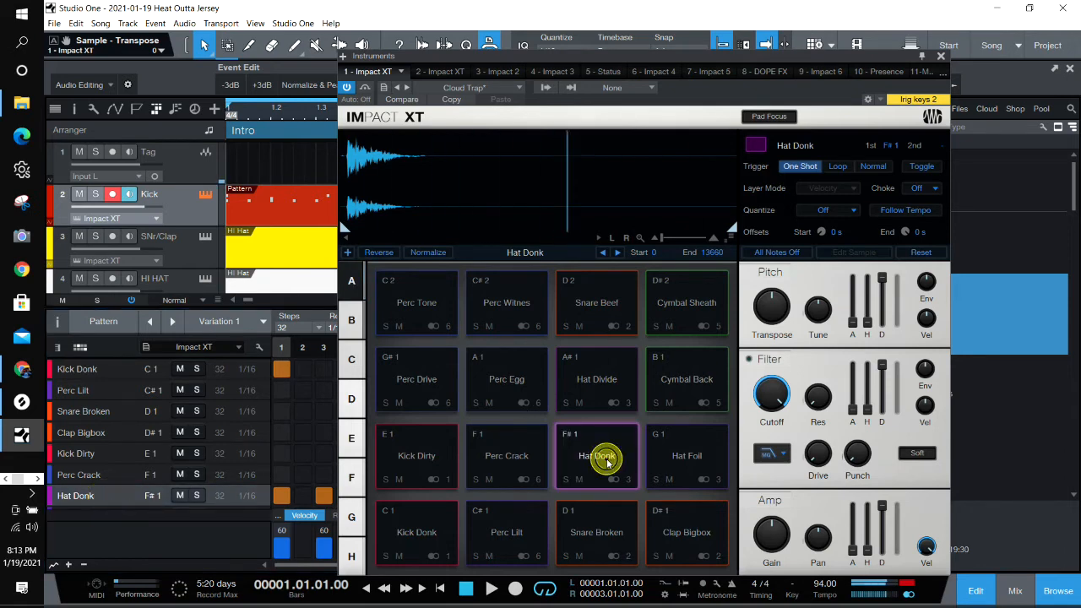
right_click(773, 316)
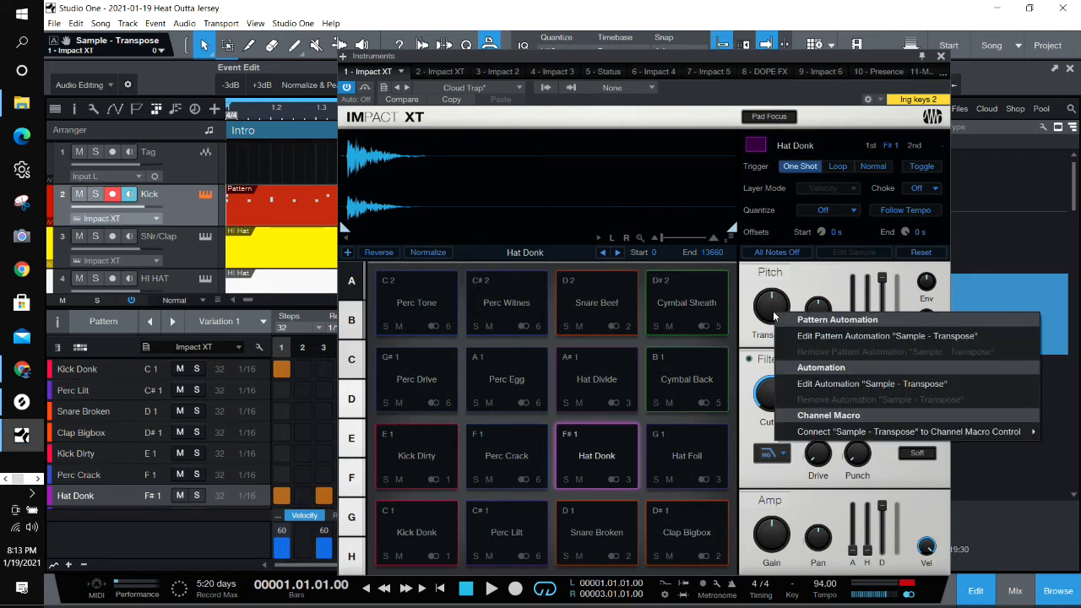
left_click(810, 336)
left_click_drag(654, 57, 1079, 57)
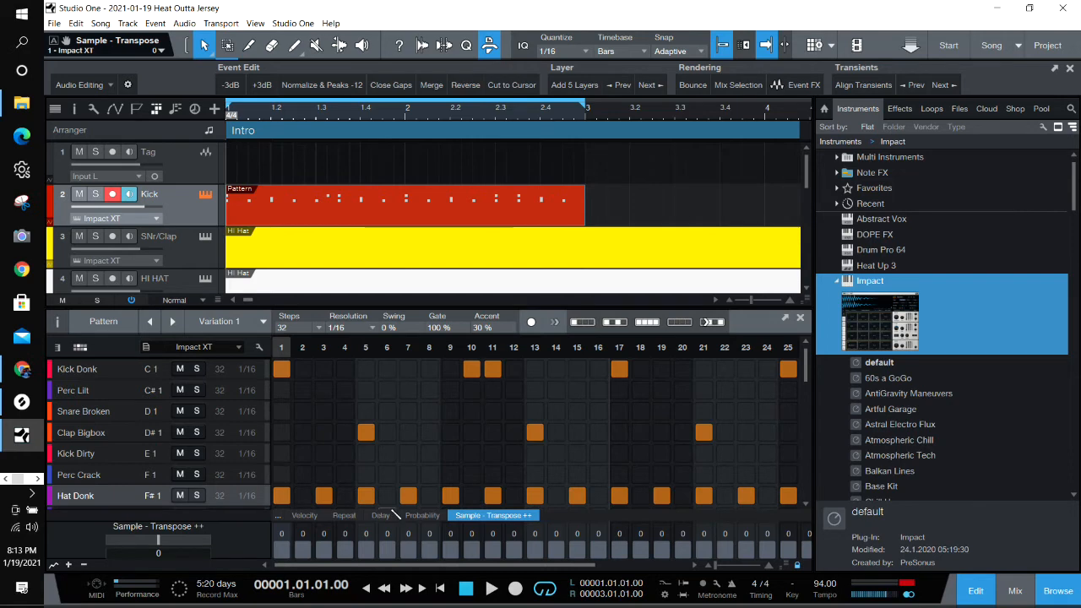
Enlarge the pattern editor and add Hat Donk hits at steps 6 and 8.
double_click(418, 305)
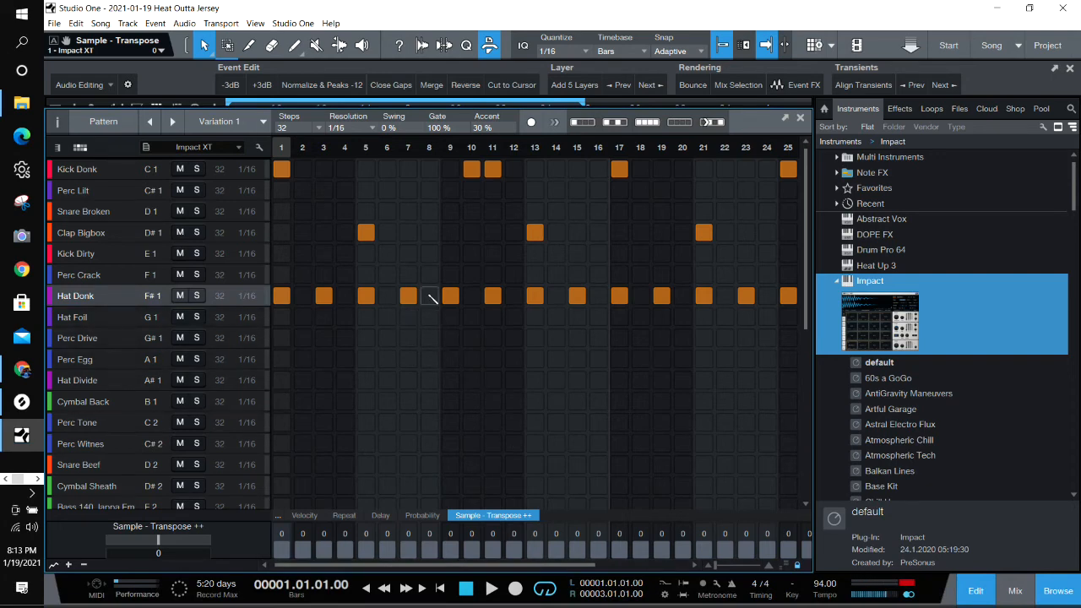
left_click(386, 295)
left_click(427, 297)
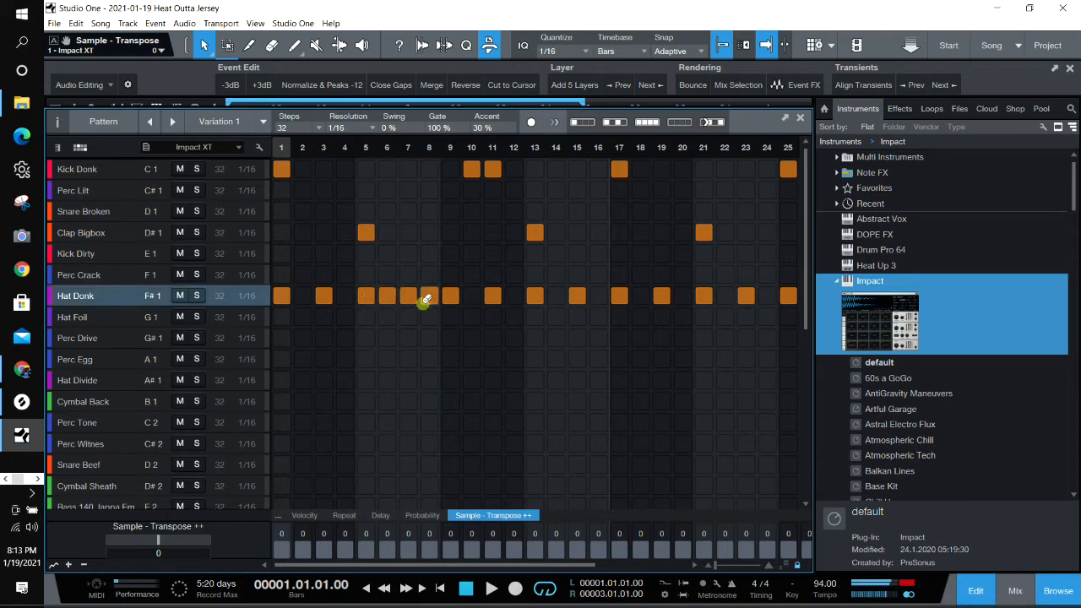
Set Hat Donk's Sample - Transpose to -7, -12 and -5 at steps 6, 7 and 8, and play the pattern back.
left_click(389, 537)
left_click(411, 538)
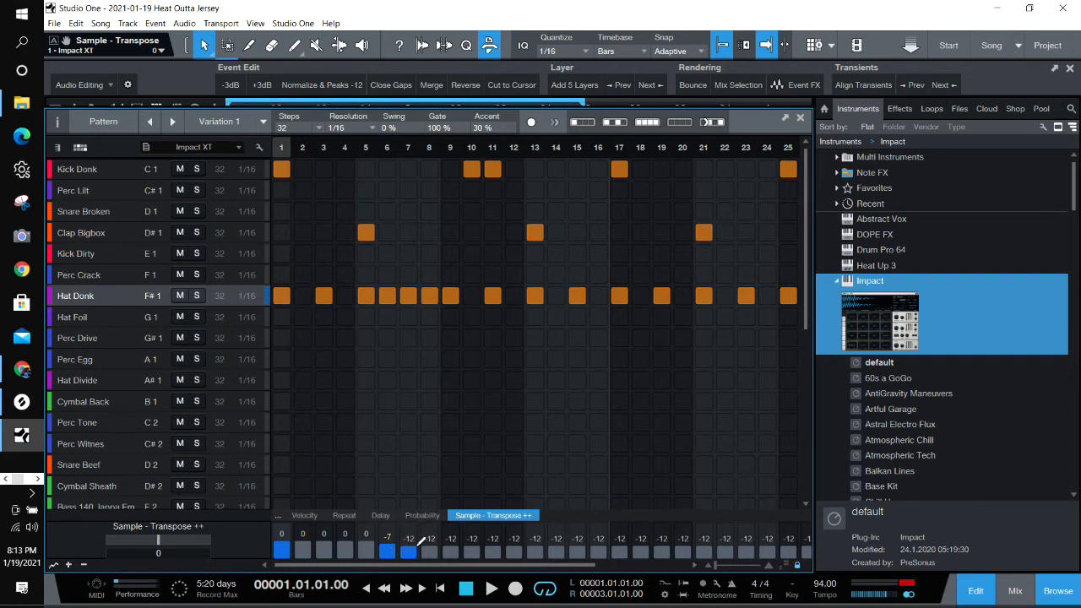
left_click(430, 540)
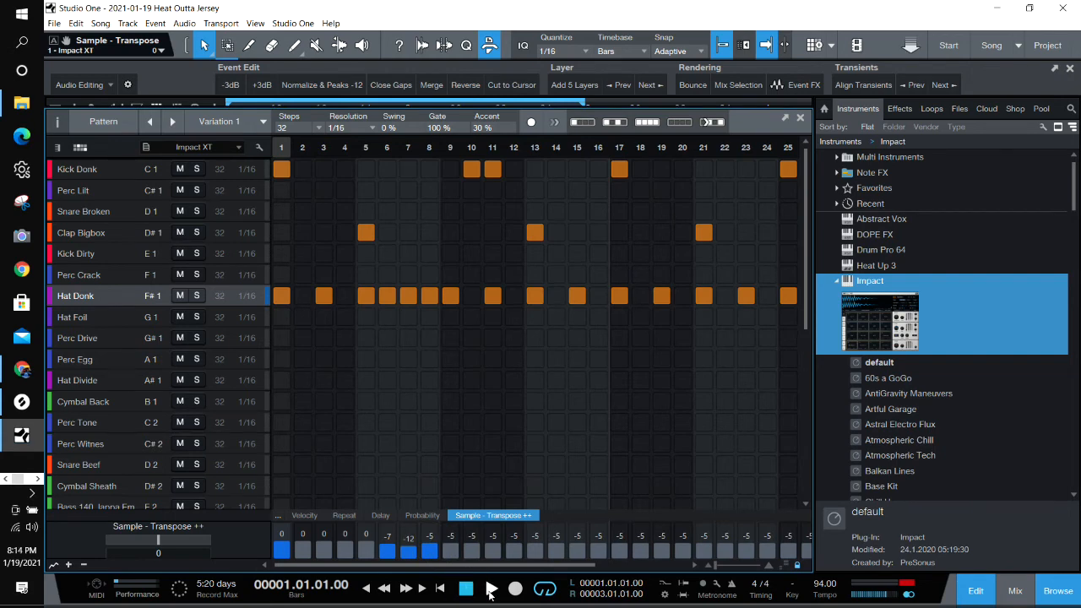
left_click(491, 589)
left_click(490, 590)
key("space")
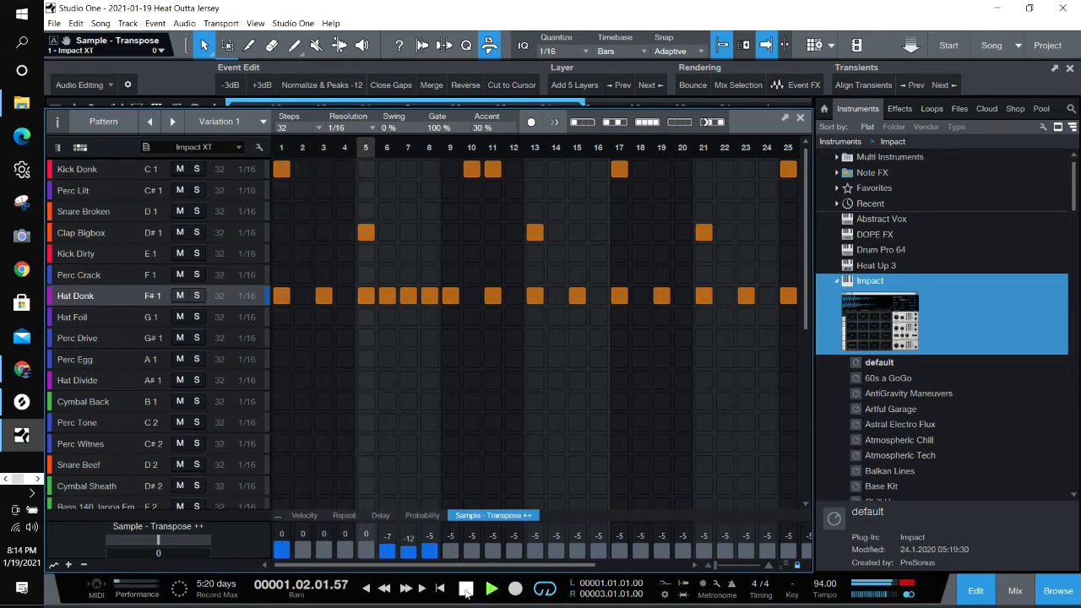
left_click(465, 589)
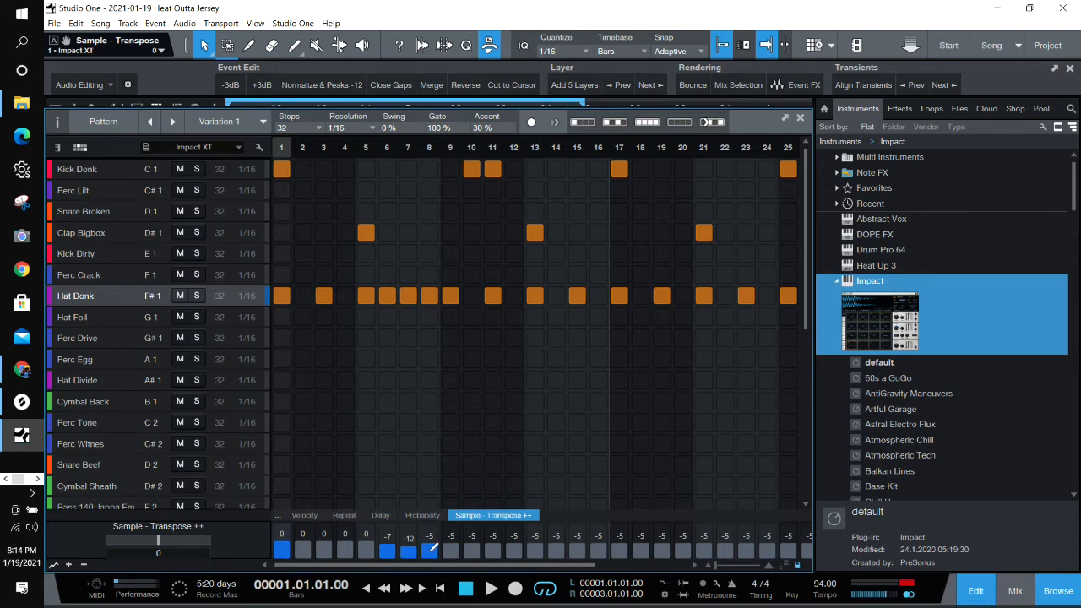
Add Hat Donk hits at steps 14 and 16, and set Sample - Transpose to -12, 5, 8 and -3 at steps 13 to 16.
left_click(556, 295)
left_click(598, 296)
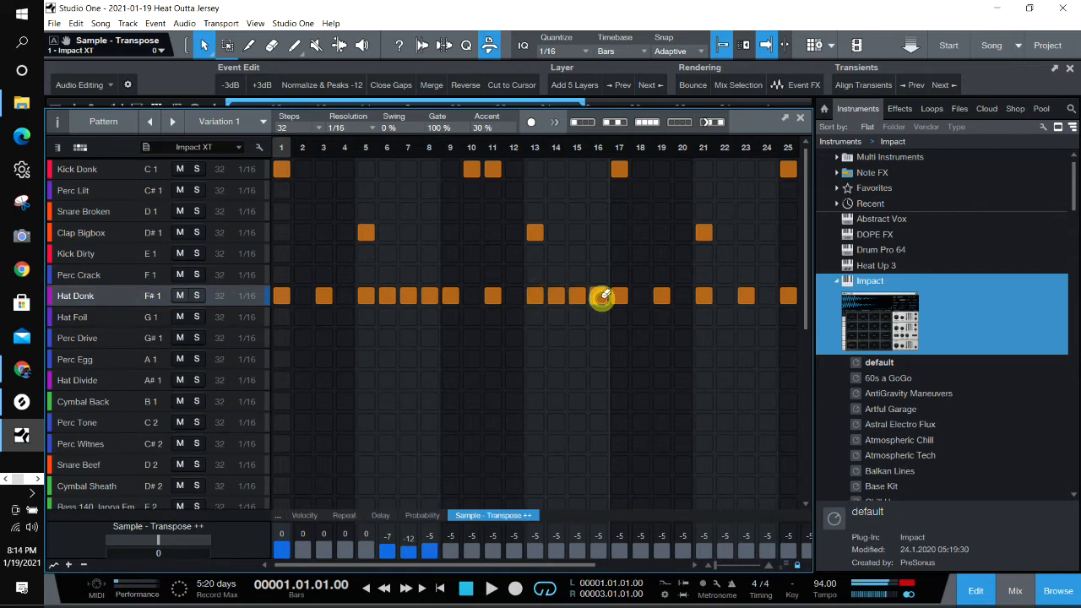
left_click(541, 541)
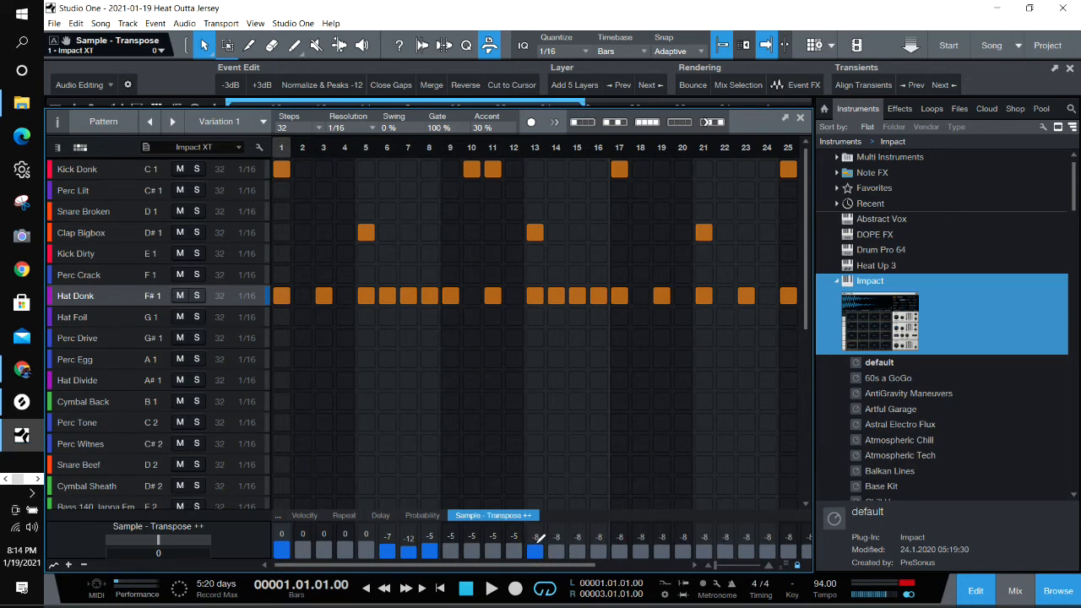
left_click(557, 539)
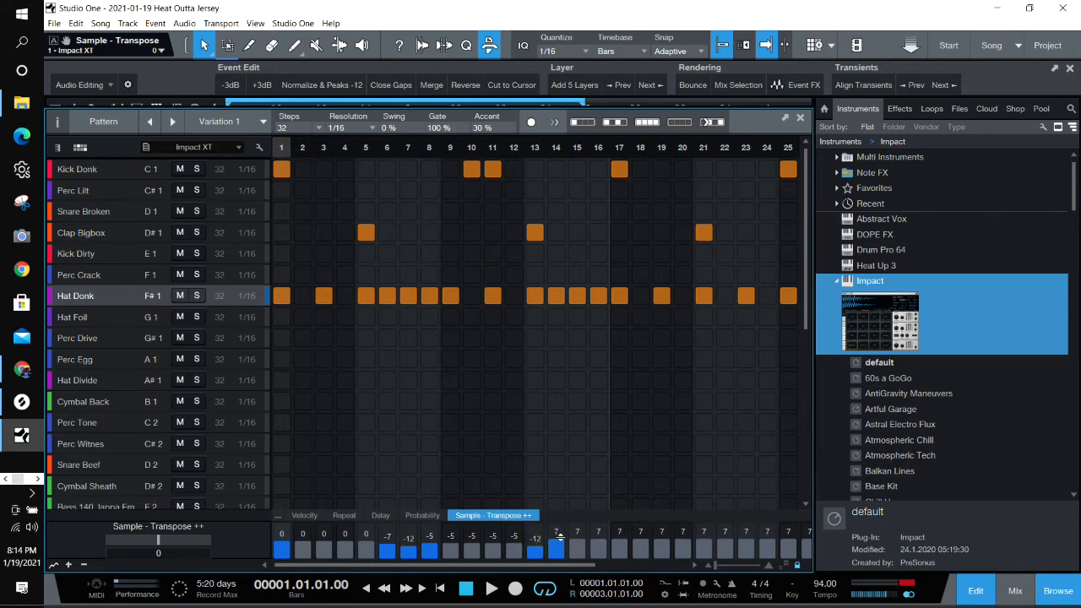
left_click(579, 539)
left_click(600, 537)
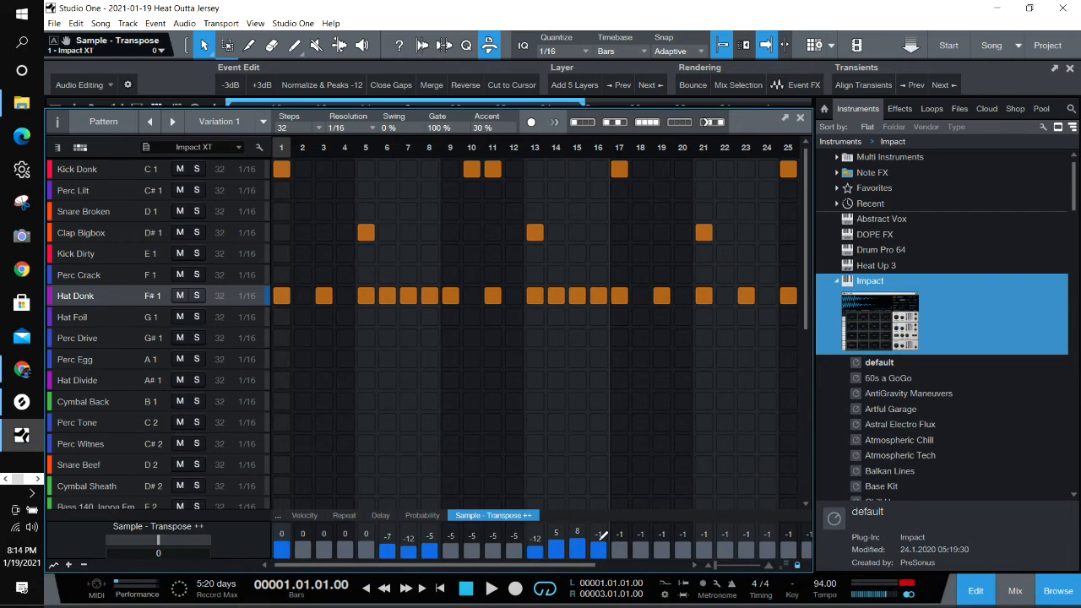
left_click(601, 535)
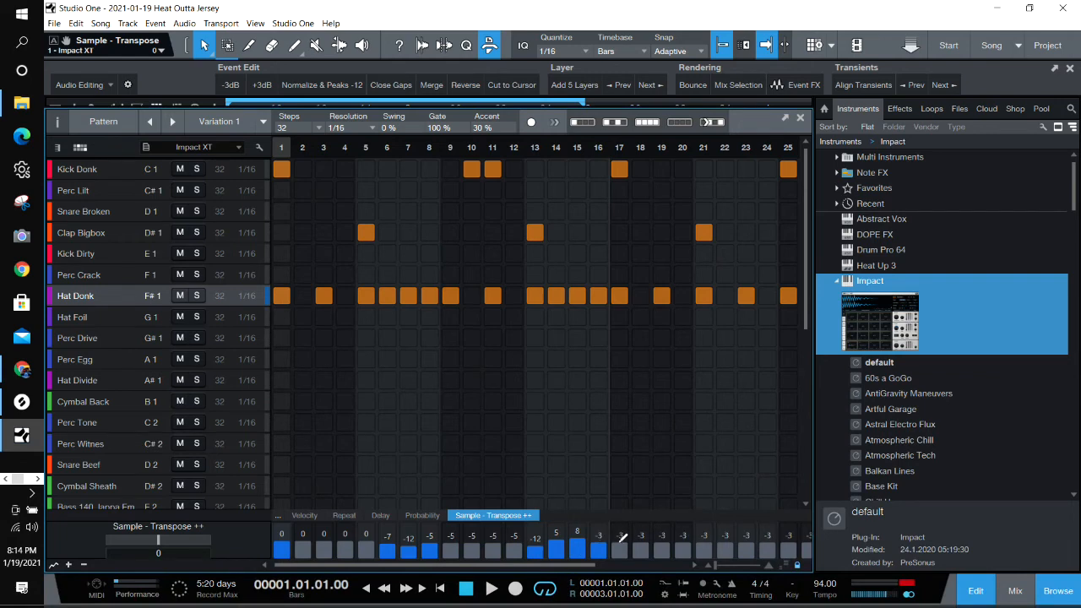
Add a Hat Donk hit at step 18, set Sample - Transpose to -8 and -5 at steps 17 and 18, and play the pattern.
left_click(640, 295)
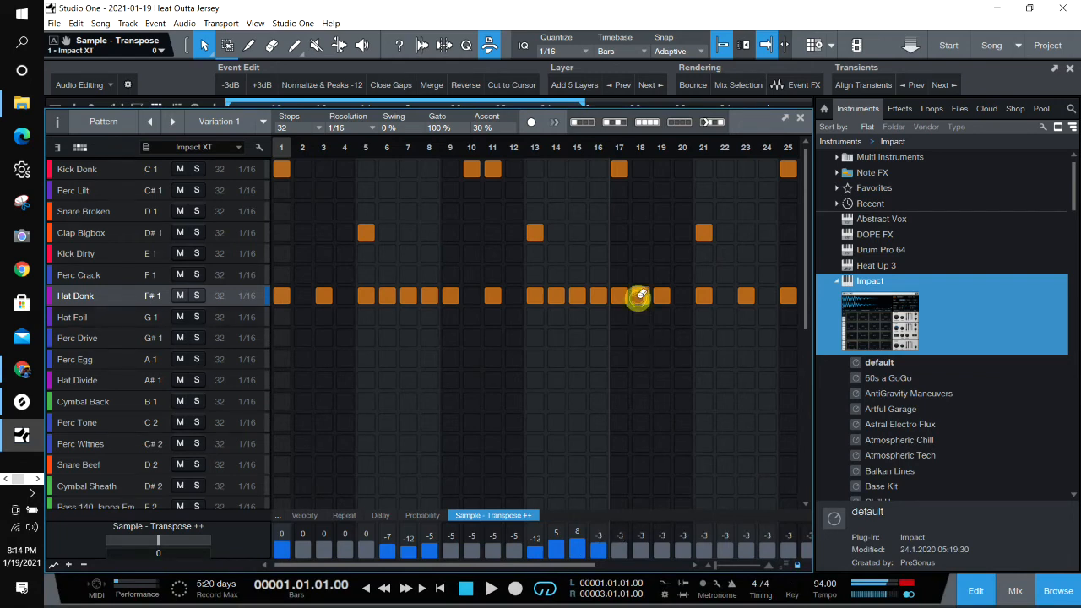
left_click(628, 542)
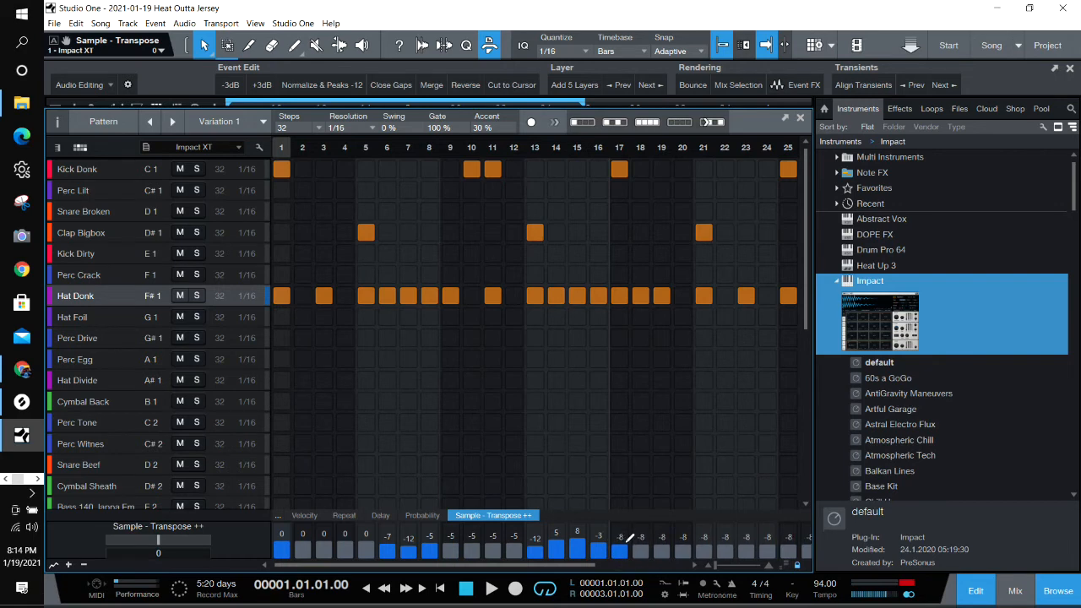
left_click(642, 545)
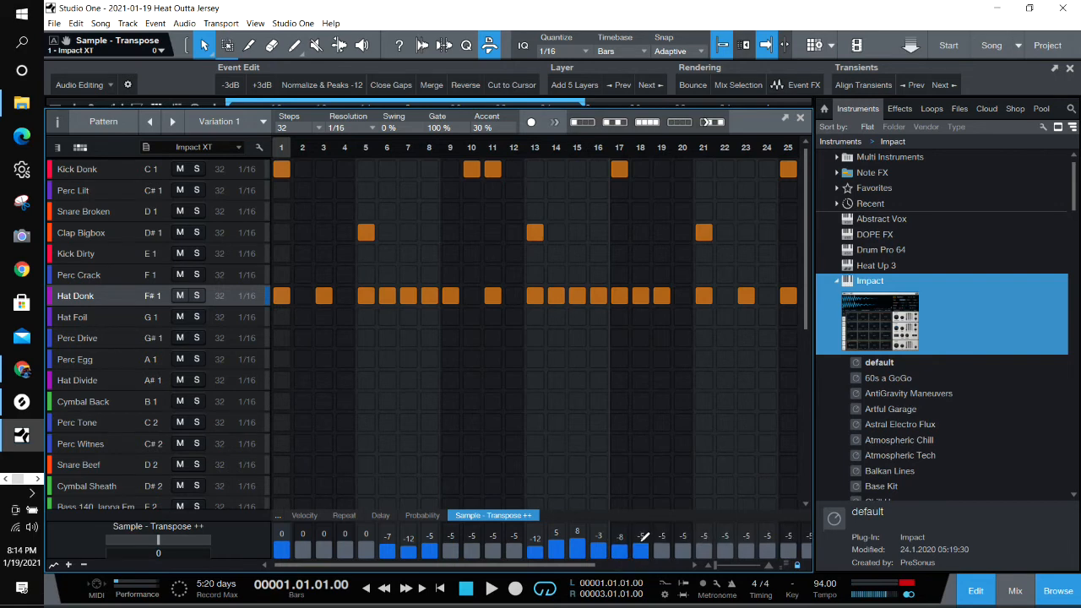
left_click(488, 590)
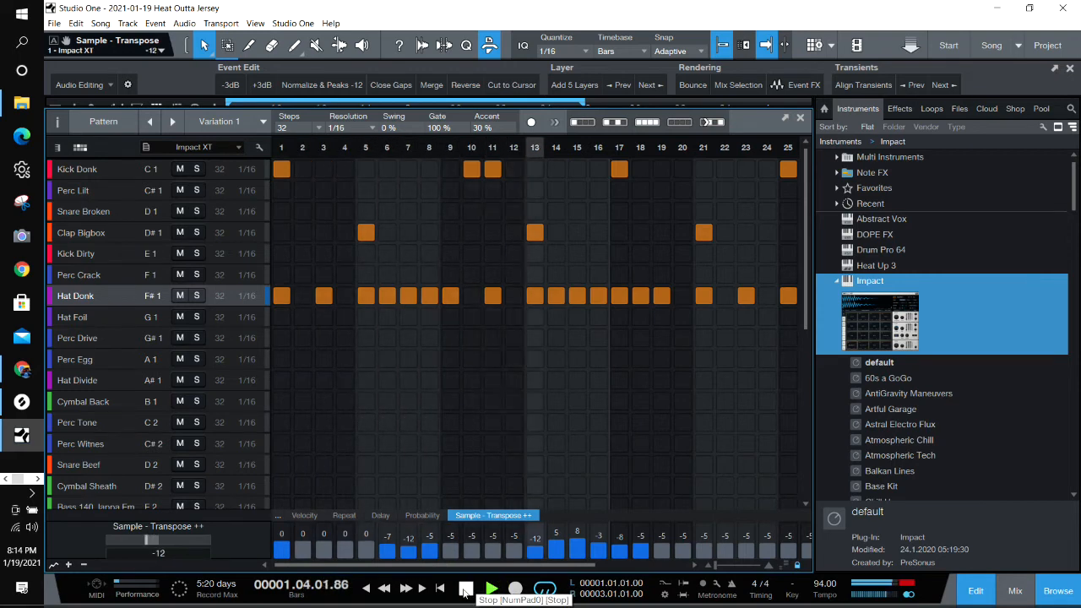
Add a Clap Bigbox hit at step 14, set Sample - Transpose to -5 and -8 at steps 13 and 14, and play the pattern.
left_click(464, 589)
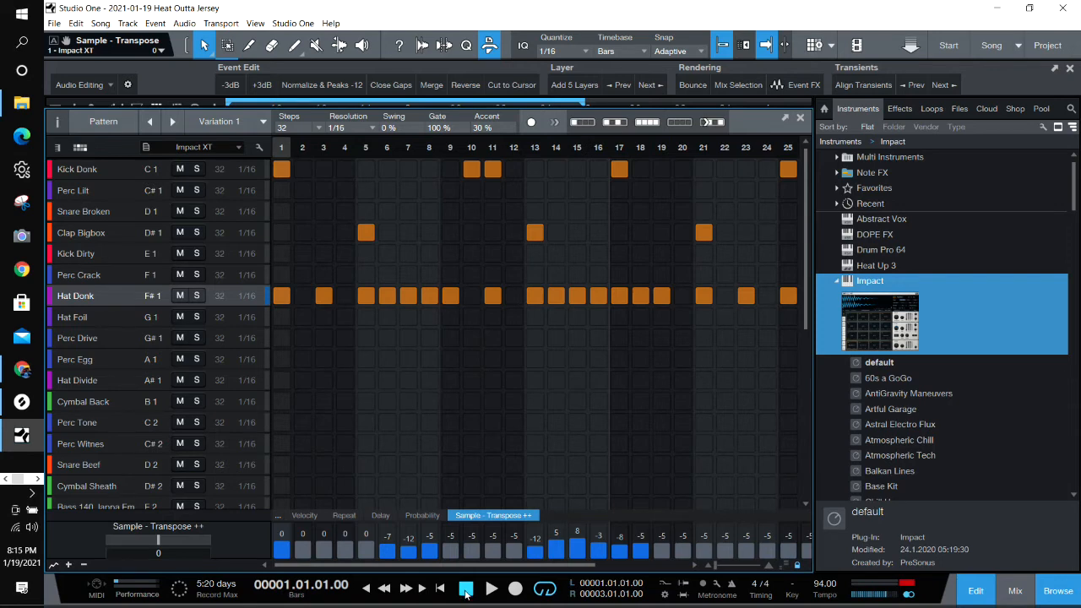
left_click(92, 235)
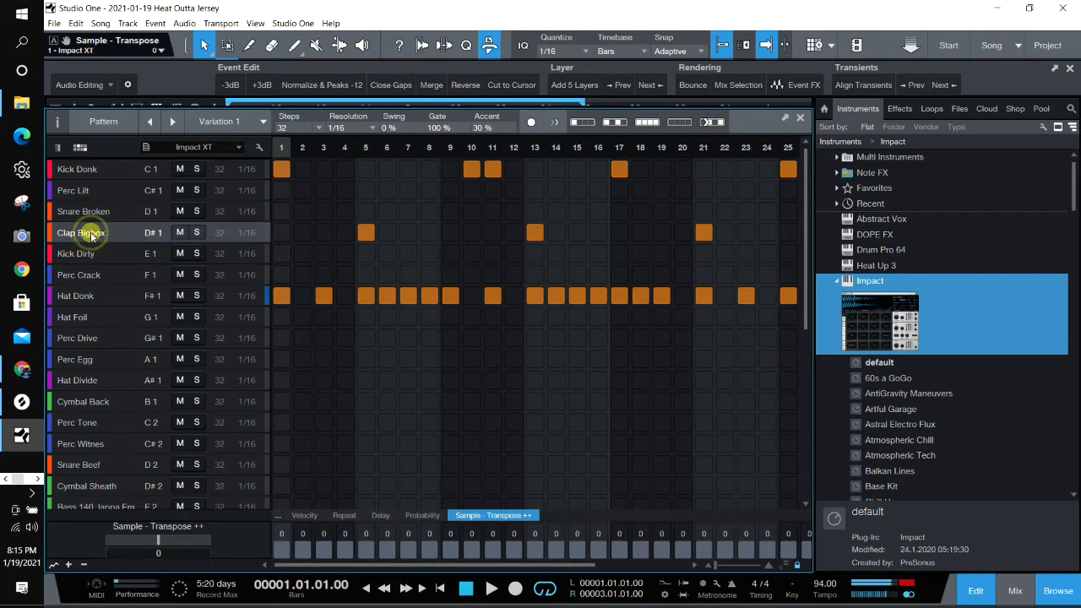
left_click(557, 232)
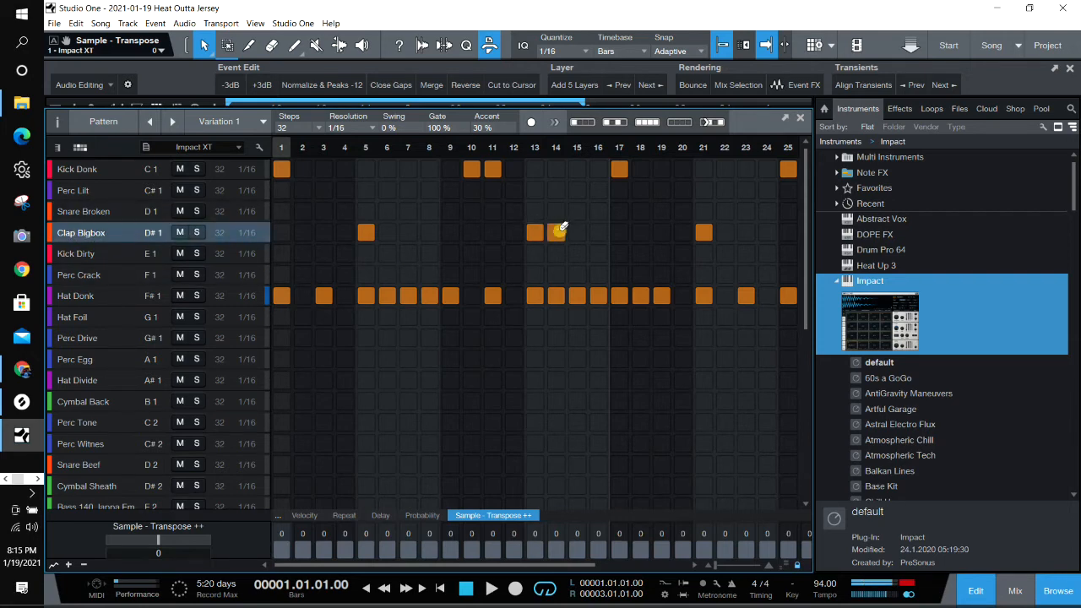
left_click(540, 535)
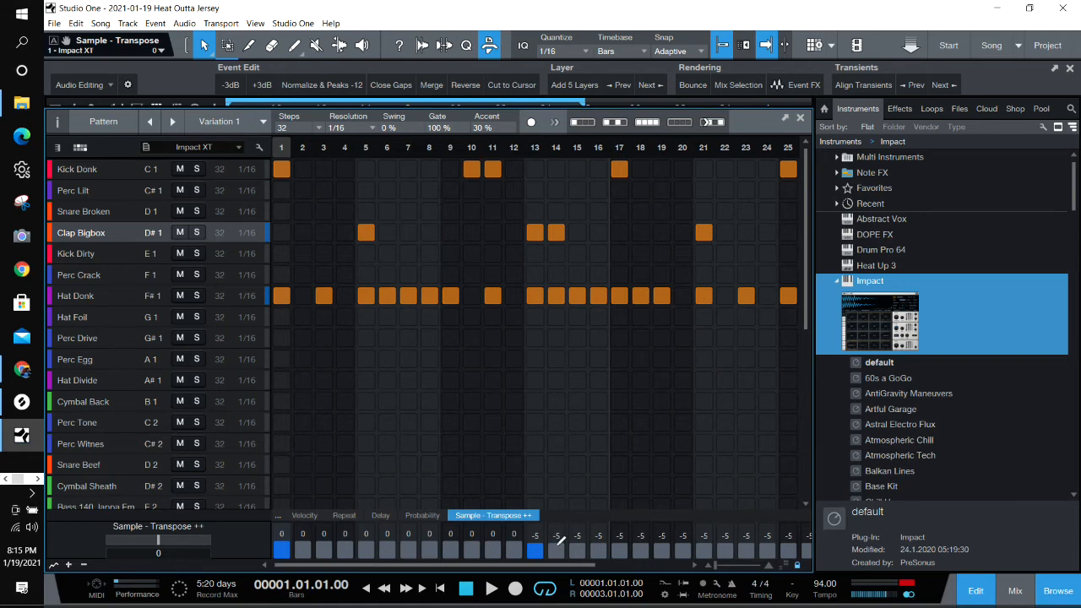
left_click(557, 541)
left_click_drag(559, 541, 562, 537)
left_click(491, 588)
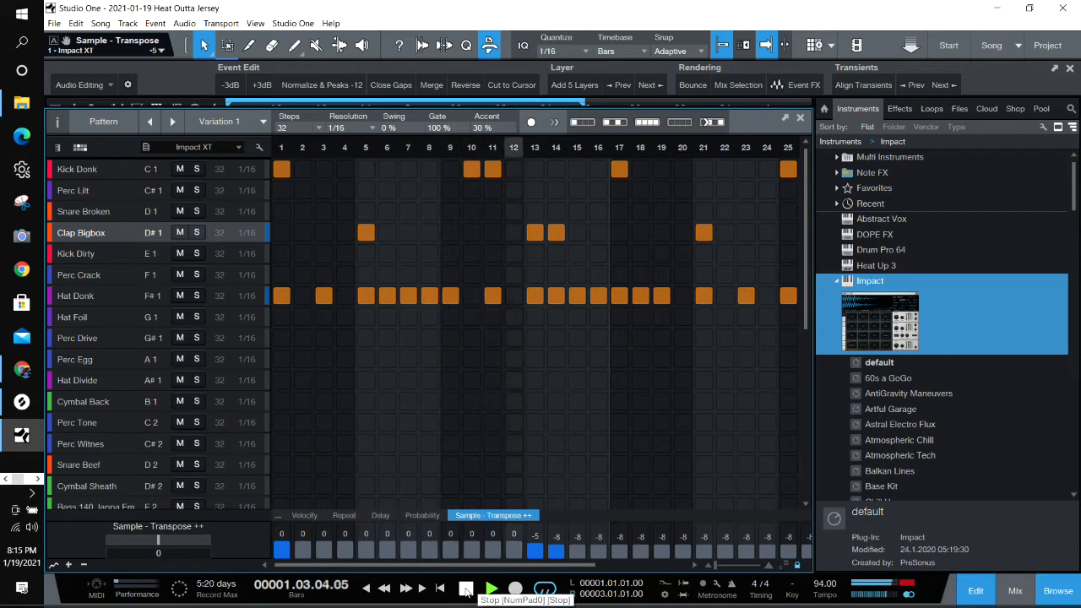
left_click(465, 588)
Set Clap Bigbox's Sample - Transpose to -1 and -3 at steps 13 and 14, and play the pattern back.
left_click_drag(540, 542, 545, 537)
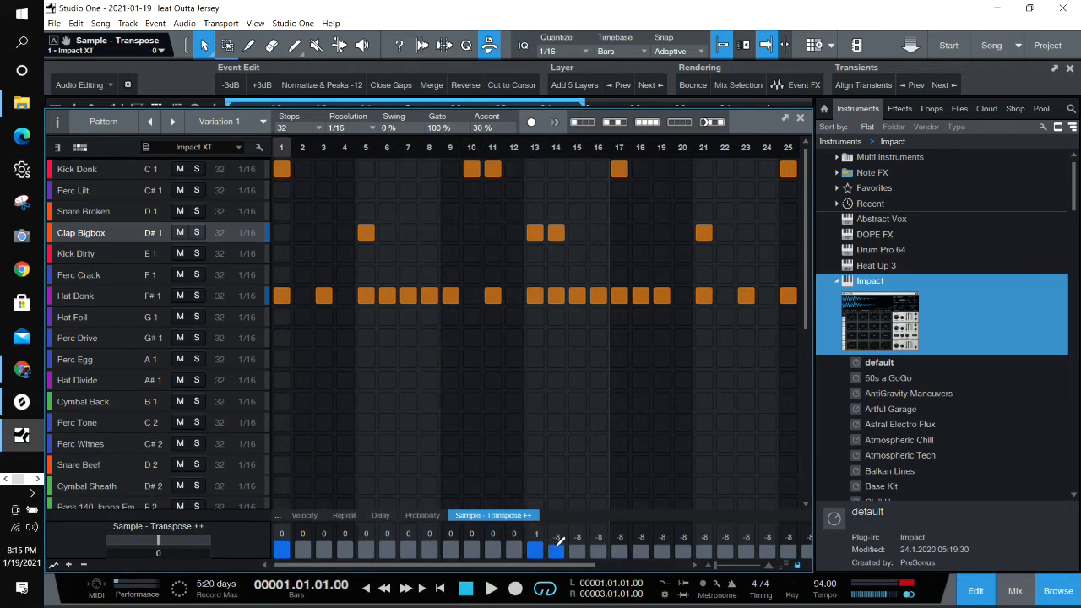
left_click(559, 540)
left_click_drag(558, 540, 558, 537)
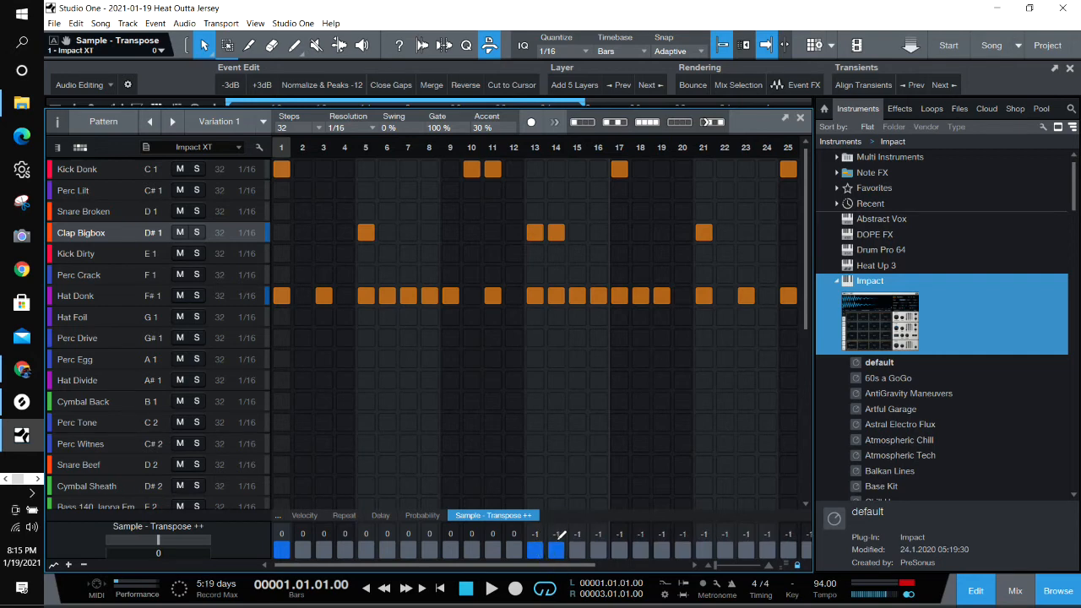
left_click_drag(559, 538, 559, 539)
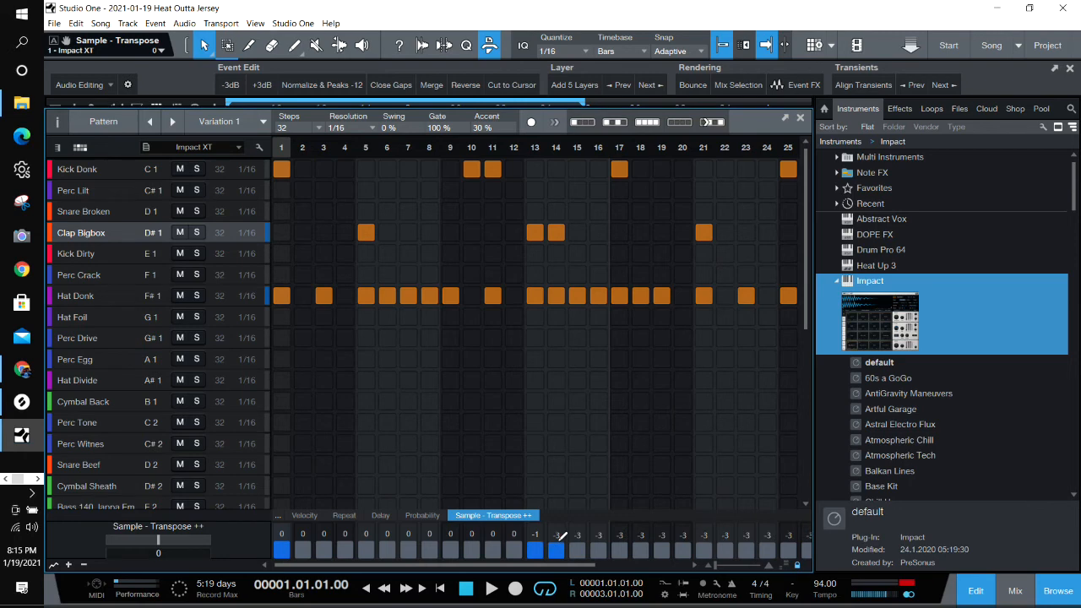
left_click(492, 588)
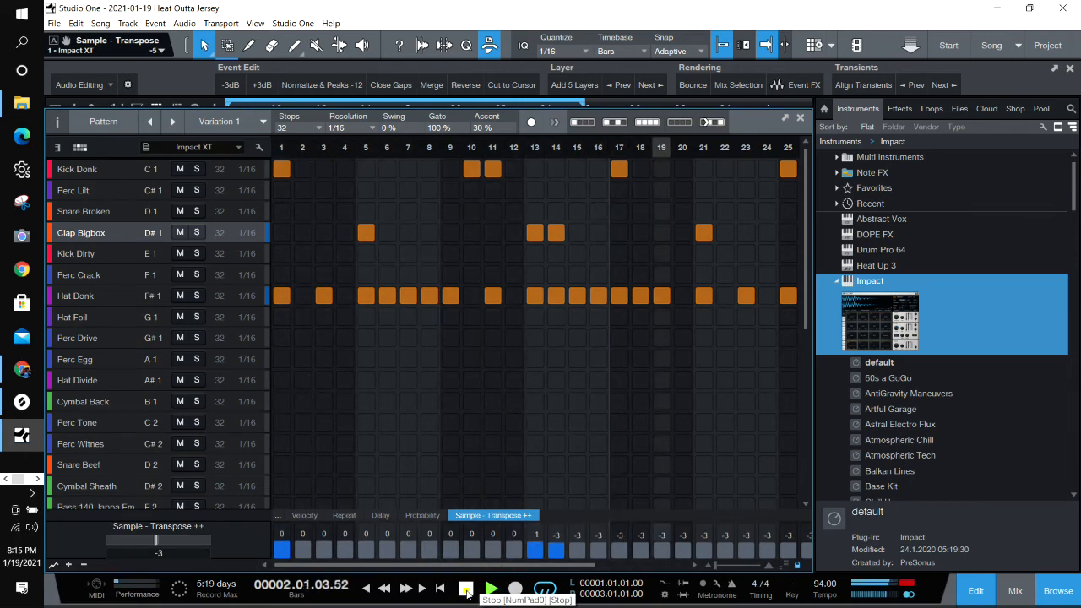
left_click(466, 589)
left_click(465, 584)
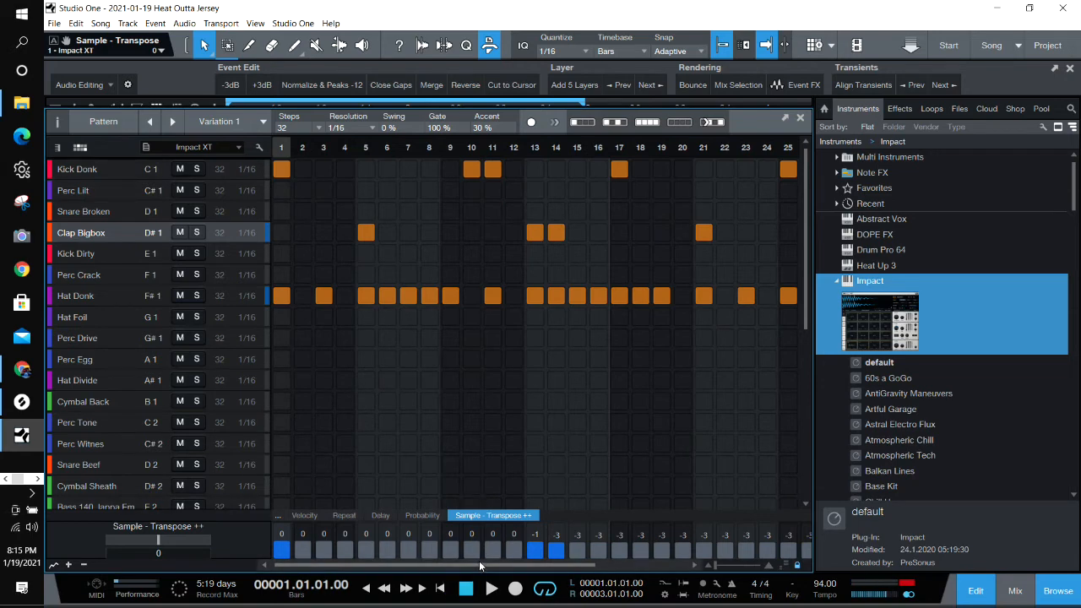
Audition the kick, clap, hat, percussion and cymbal sounds in the Impact XT instrument list.
left_click(98, 169)
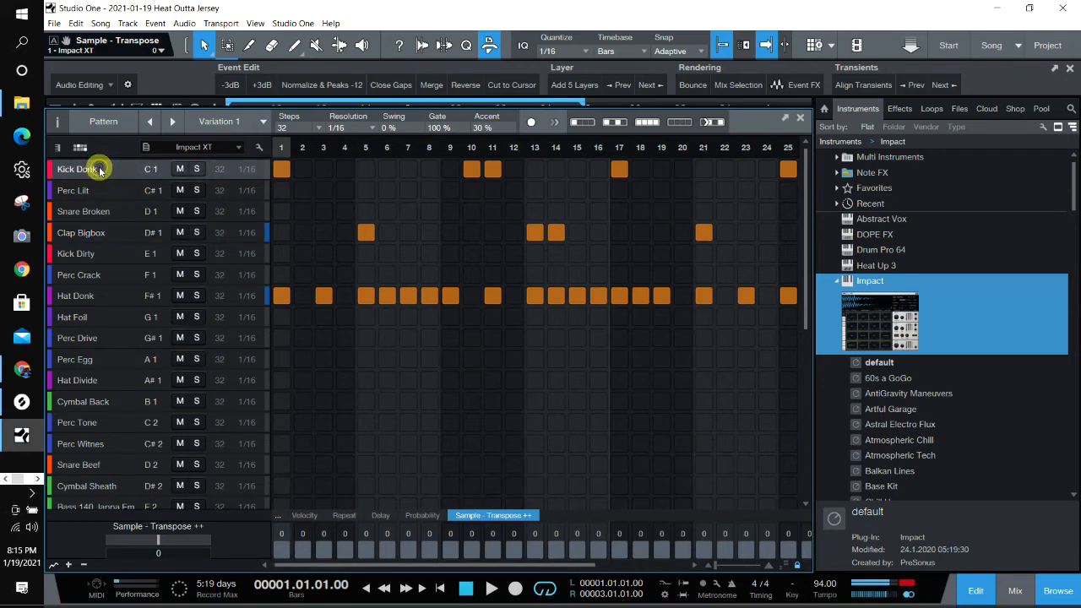
left_click(94, 228)
left_click(95, 293)
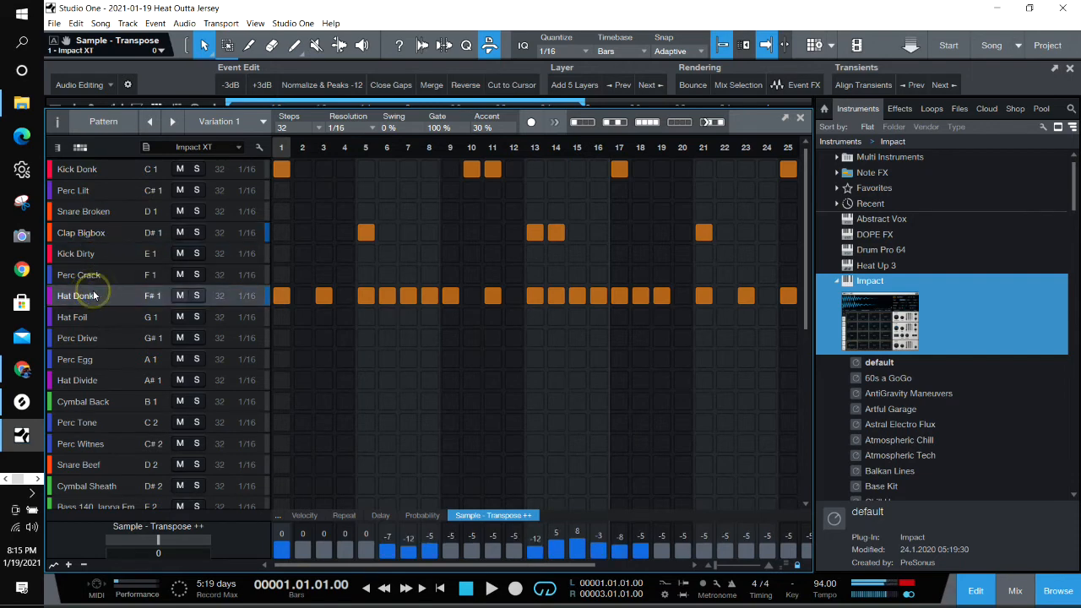
left_click(89, 340)
left_click(91, 361)
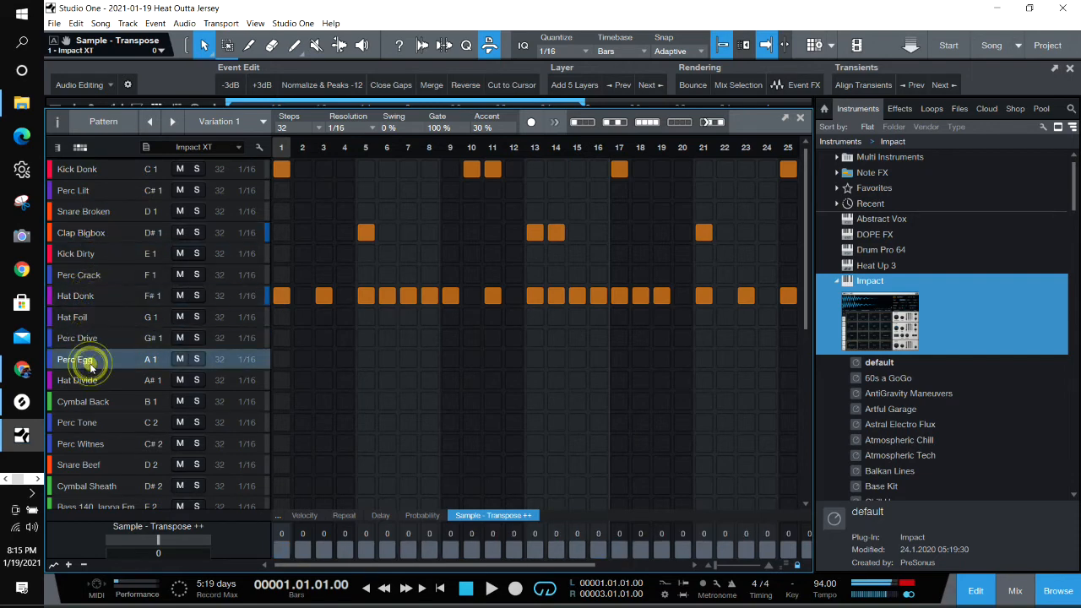
left_click(91, 402)
left_click(90, 423)
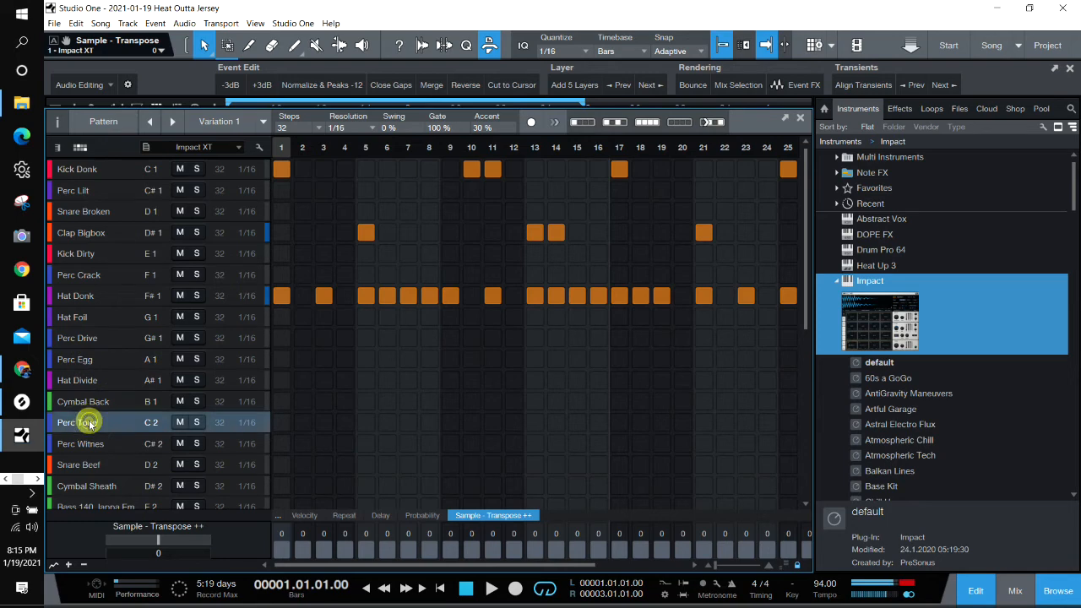
Add Perc Witnes hits at steps 1 to 8 and remove the Hat Donk hits at steps 6 and 8.
left_click(91, 442)
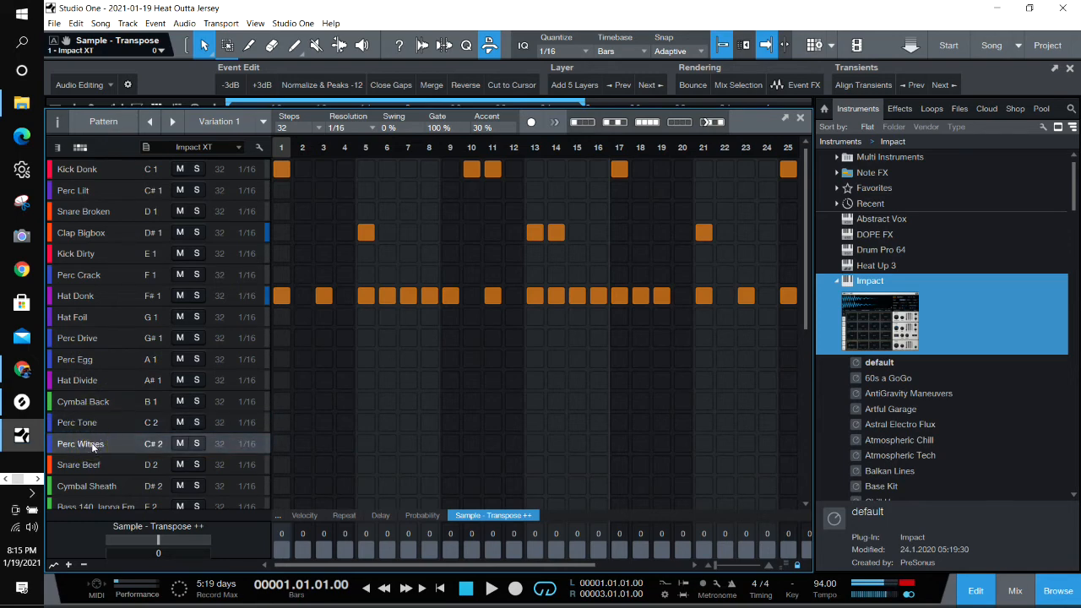
left_click_drag(284, 450, 345, 447)
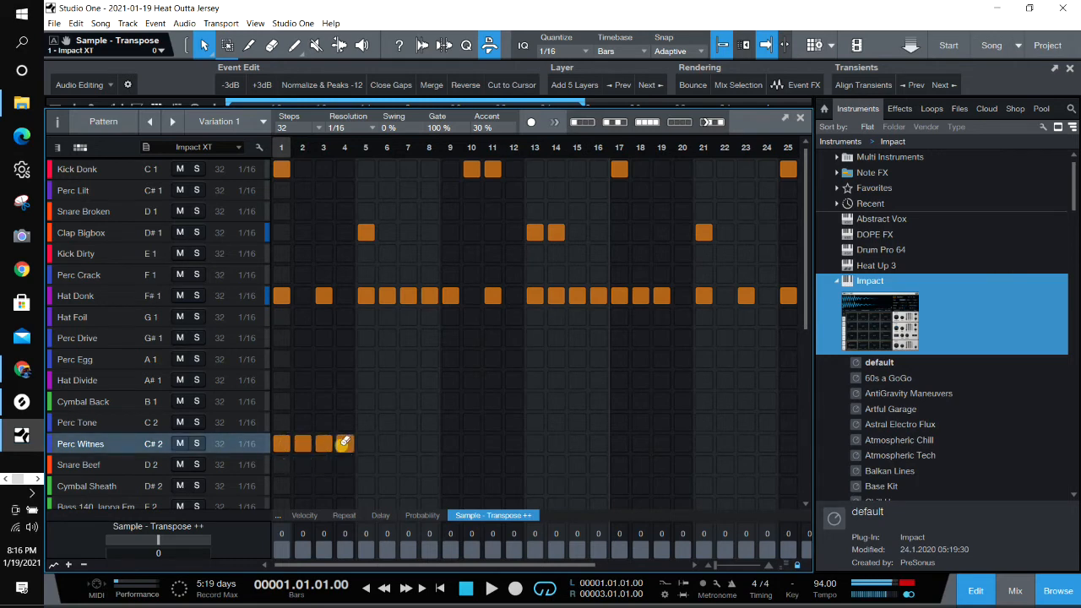
left_click(387, 296)
left_click(425, 297)
left_click(369, 444)
left_click(408, 444)
left_click(387, 444)
left_click(428, 444)
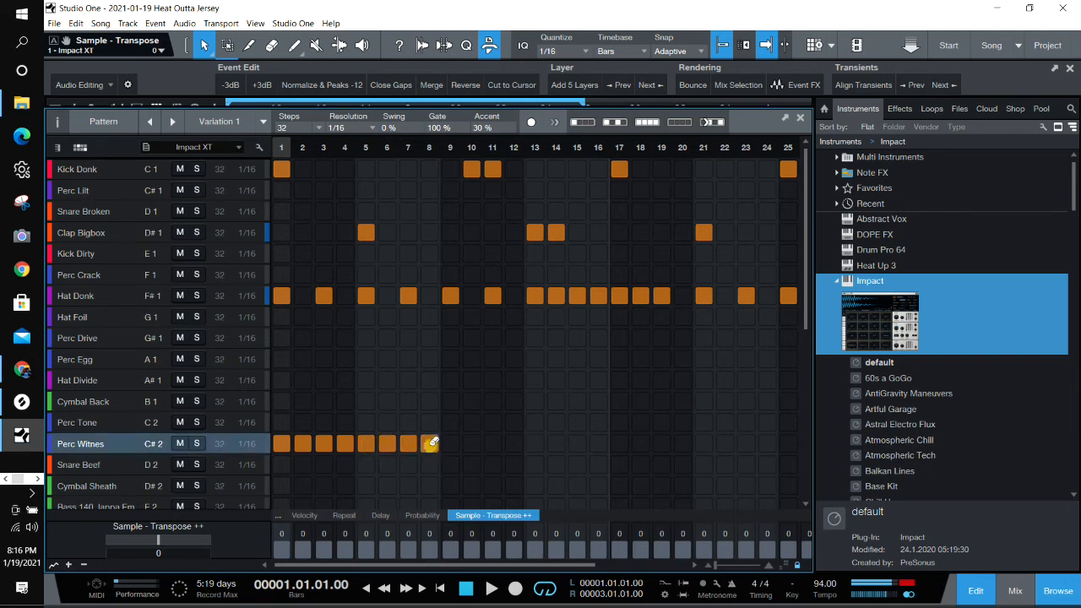
Set Perc Witnes's Sample - Transpose to 1, -3, -5 and -3 at steps 2 to 5.
left_click(304, 537)
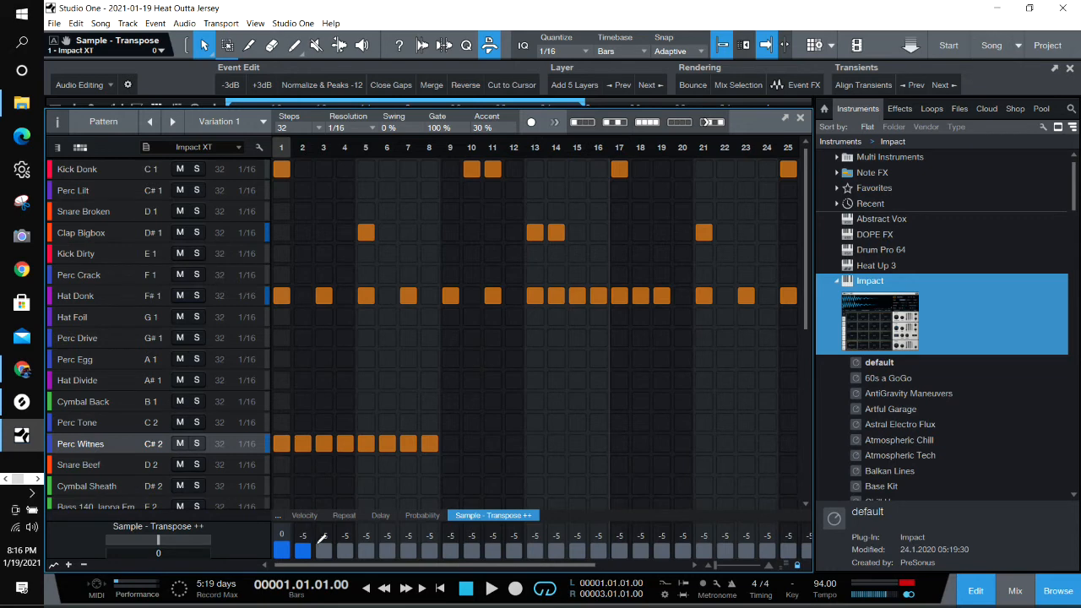
left_click_drag(305, 545, 311, 540)
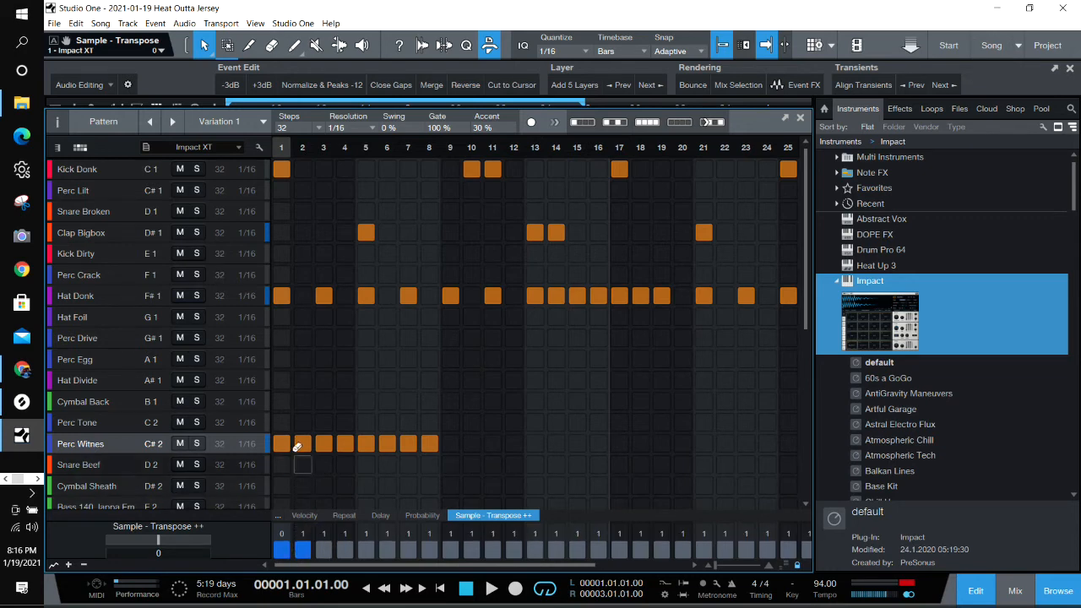
left_click(330, 538)
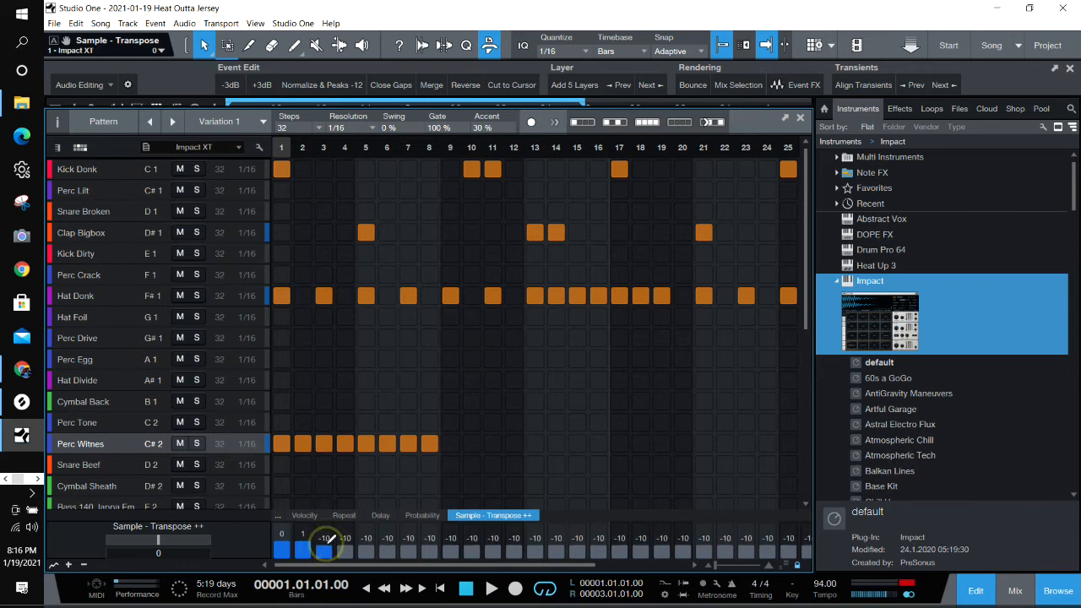
left_click_drag(330, 536, 331, 537)
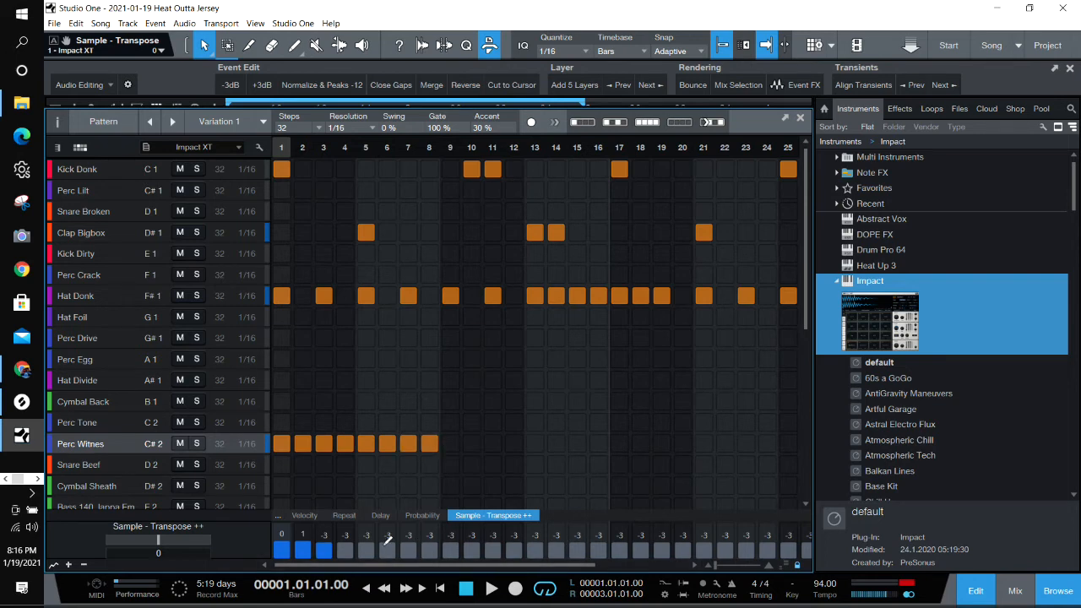
left_click(347, 540)
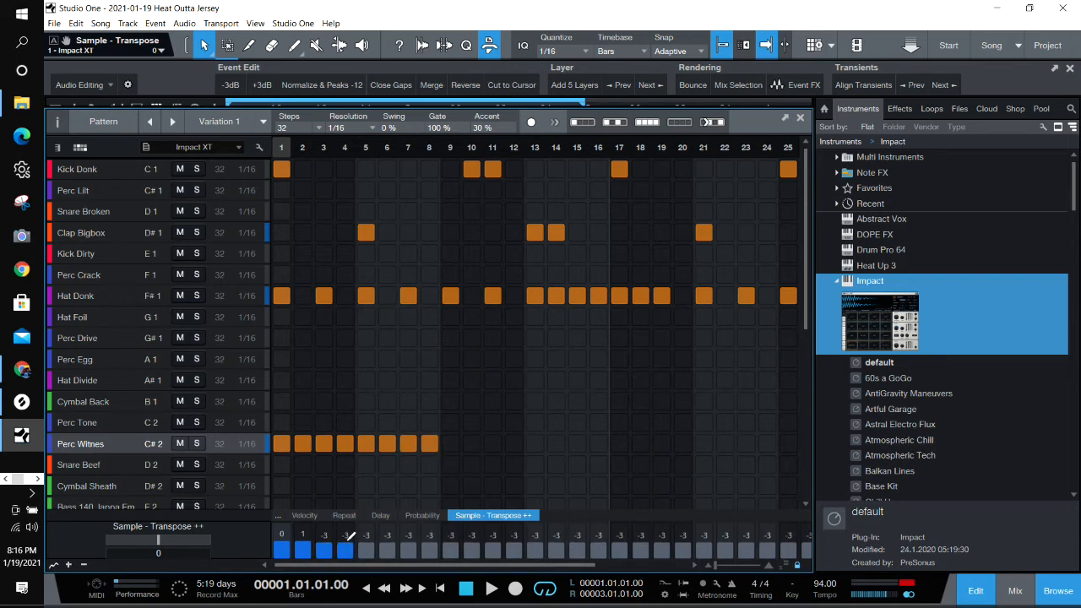
left_click_drag(364, 546, 367, 541)
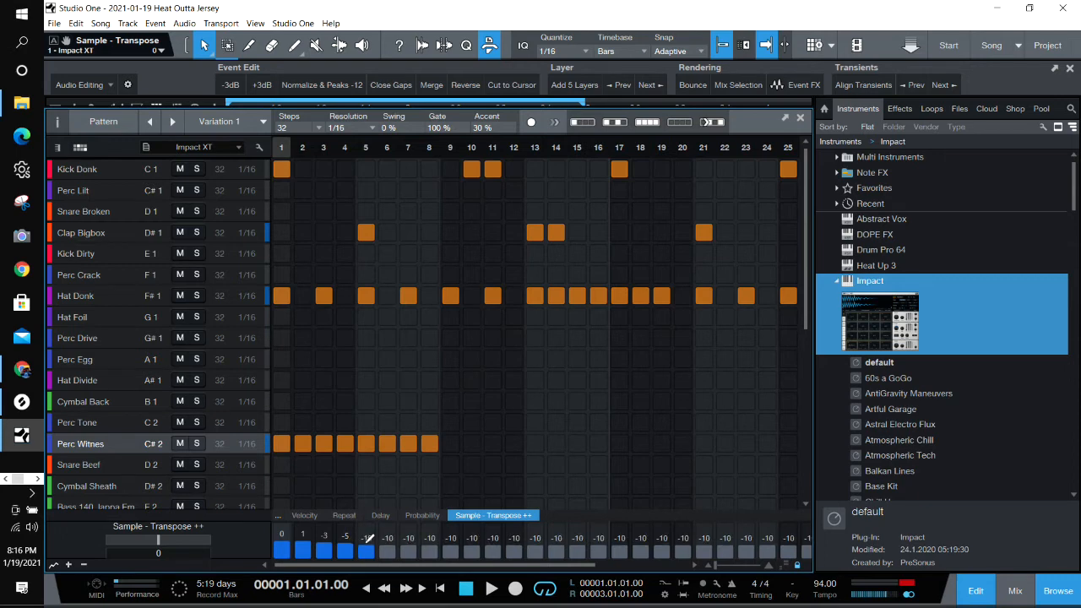
Set Perc Witnes's Sample - Transpose to -8, -1, -3, -7 and -3 at steps 6 to 10, and play the pattern.
left_click(387, 545)
left_click(409, 537)
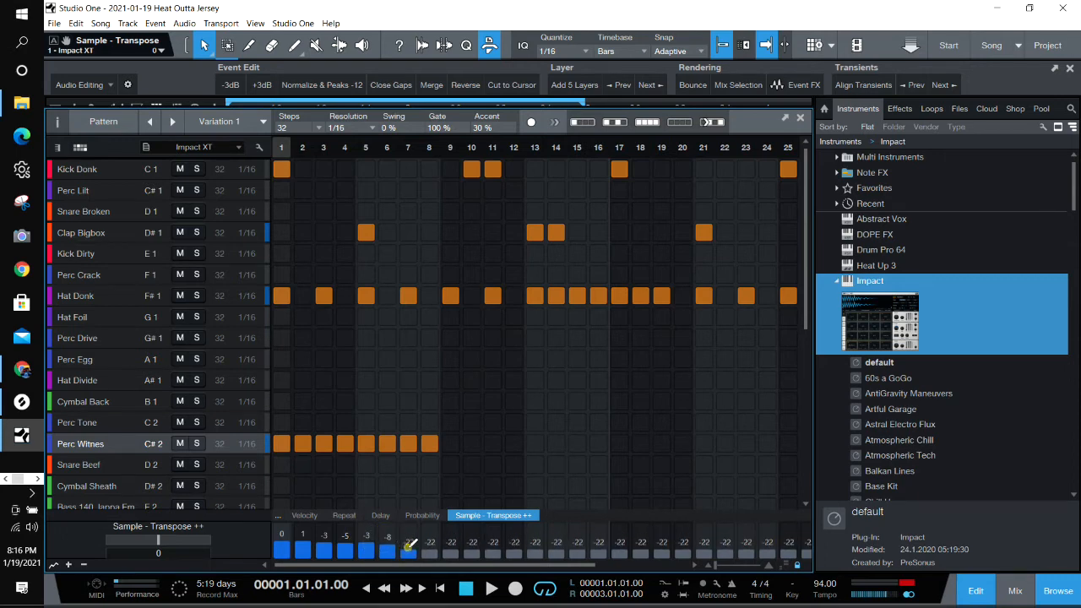
left_click_drag(416, 533, 416, 534)
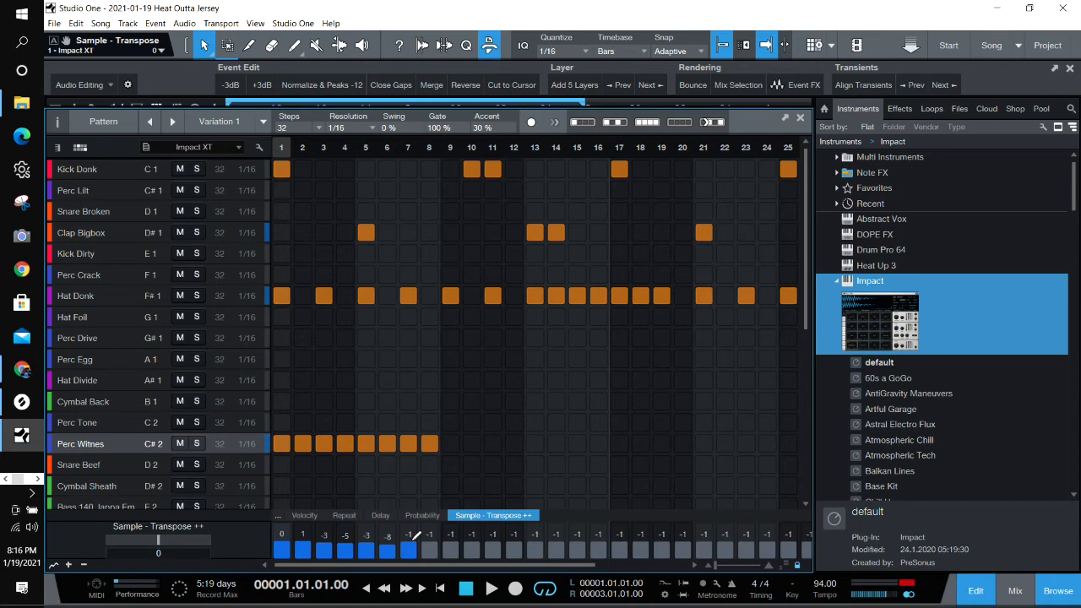
left_click(432, 540)
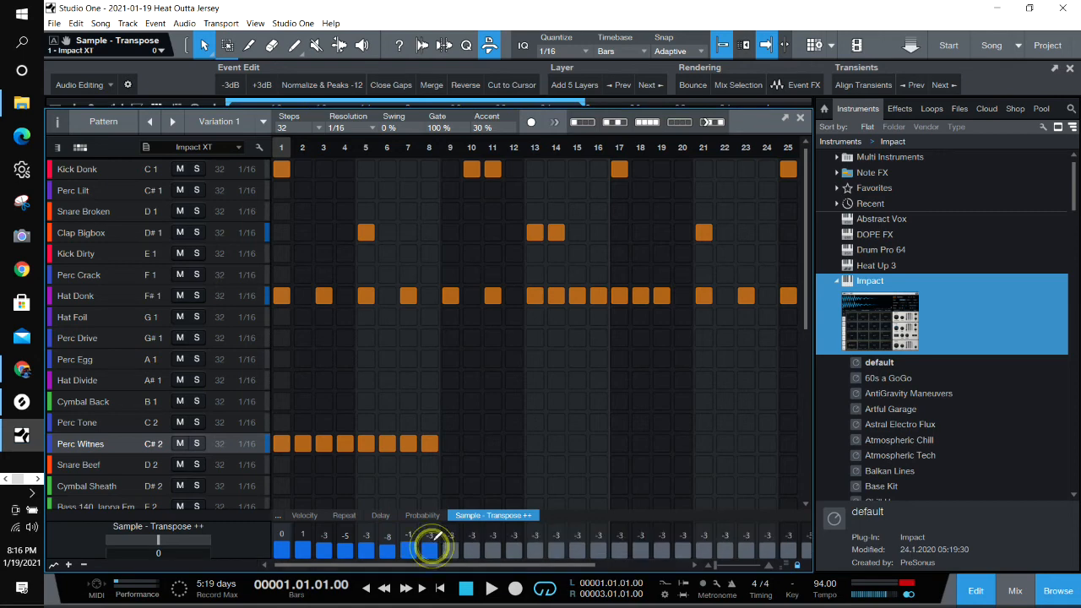
mouse_move(436, 534)
left_mouse_down()
mouse_move(455, 546)
mouse_move(463, 536)
left_mouse_up()
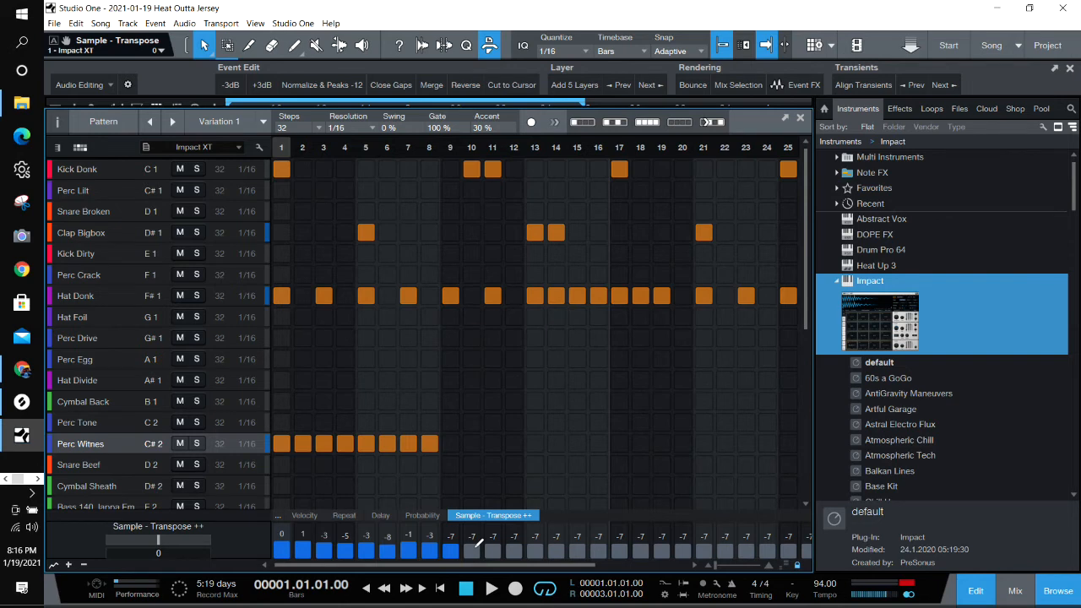
left_click_drag(478, 542, 478, 537)
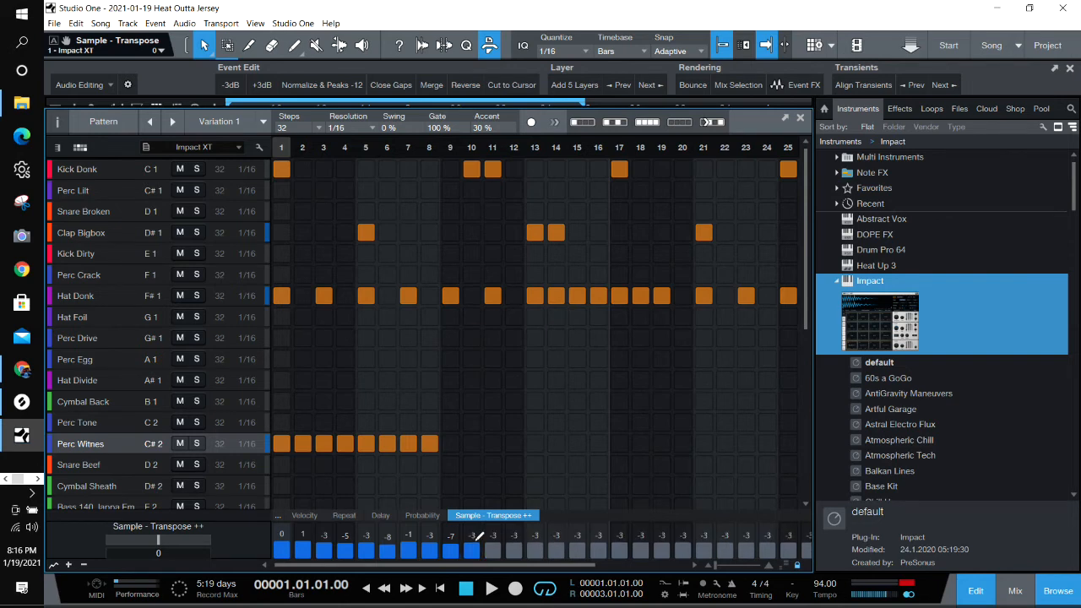
left_click(464, 591)
left_click(91, 445)
left_click(492, 590)
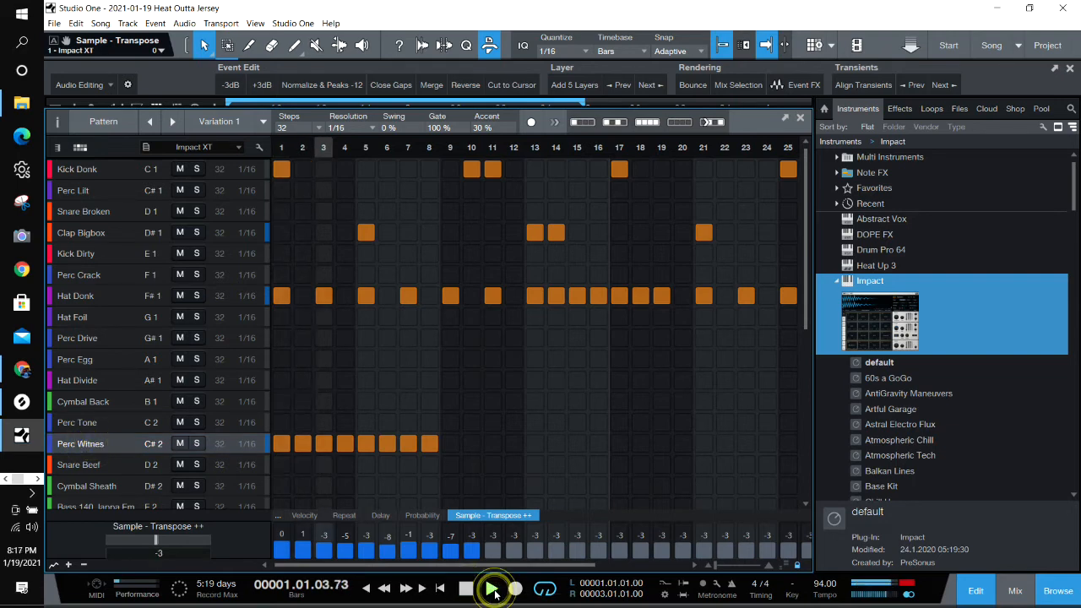
left_click(465, 589)
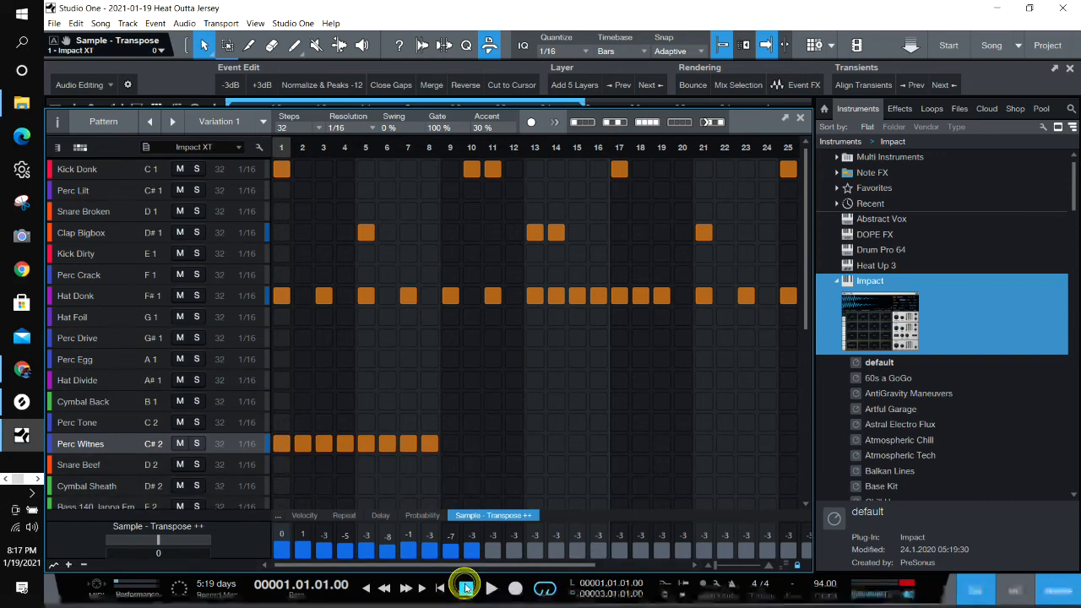
Add pattern automation for Perc Witnes's Pan from the Impact XT window, and enlarge the automation lane in the pattern editor.
left_click_drag(1080, 16, 604, 21)
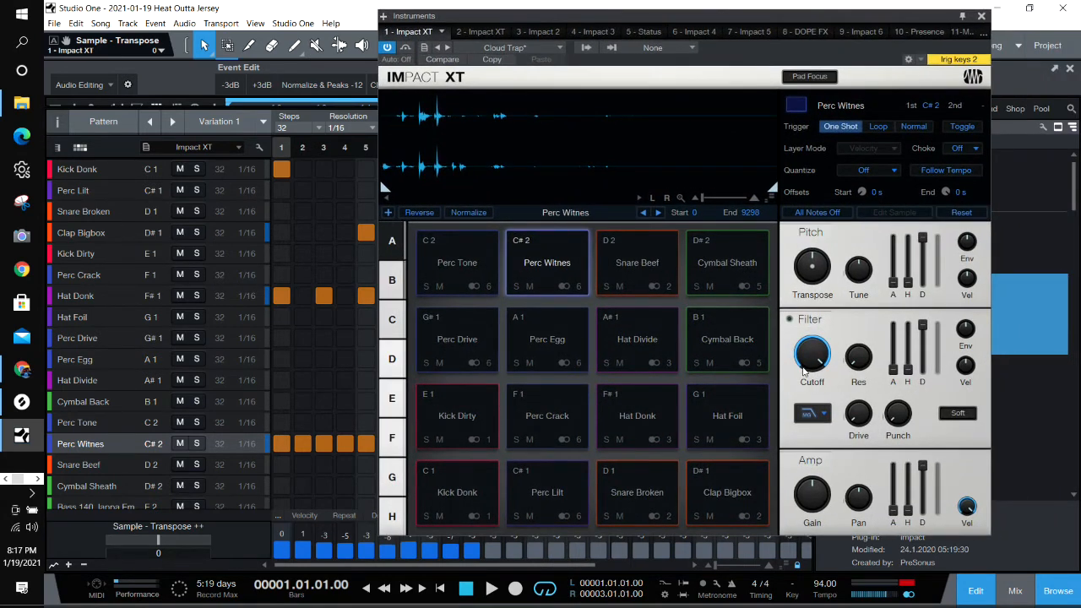
right_click(859, 501)
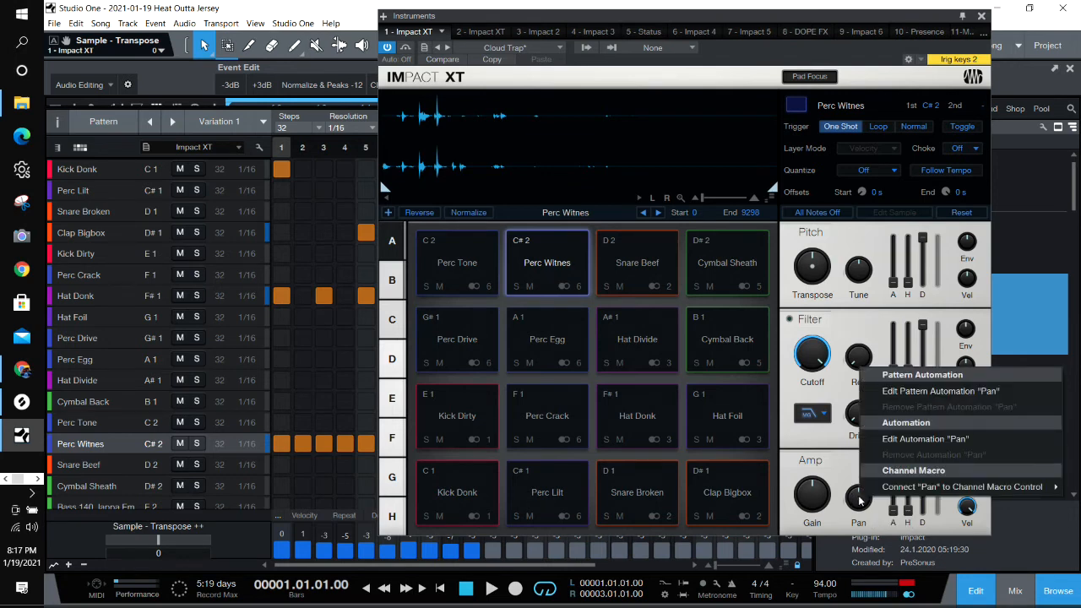
left_click(910, 391)
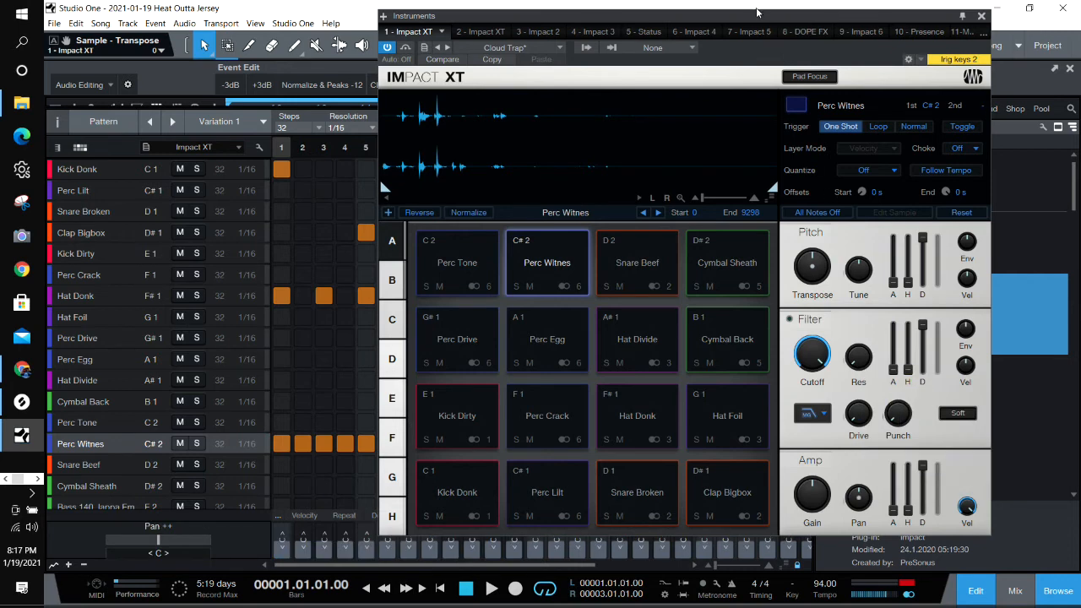
left_click_drag(758, 19, 1080, 50)
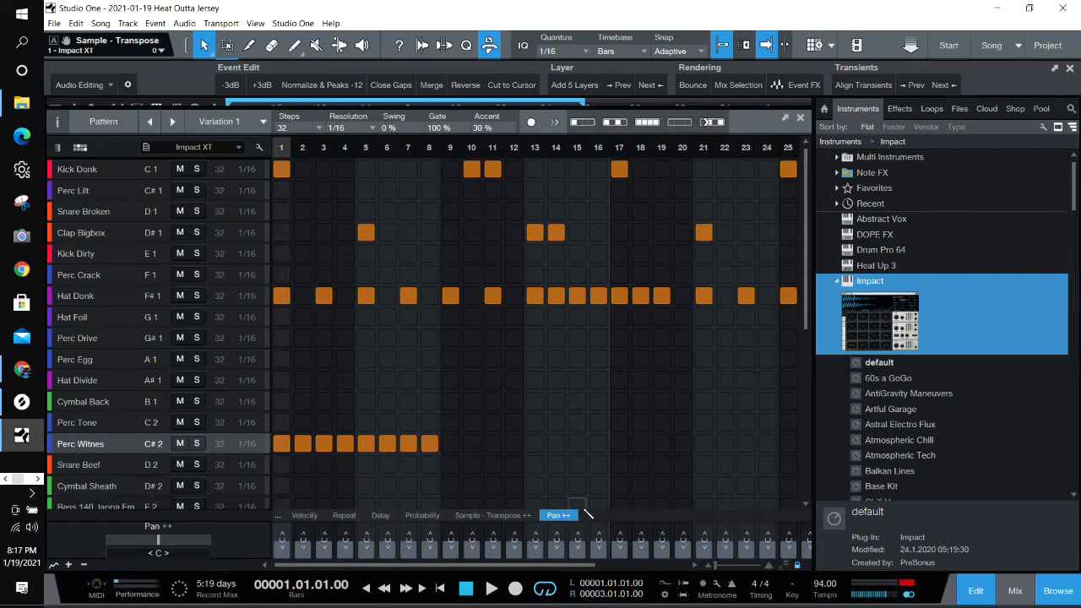
left_click_drag(588, 510, 579, 417)
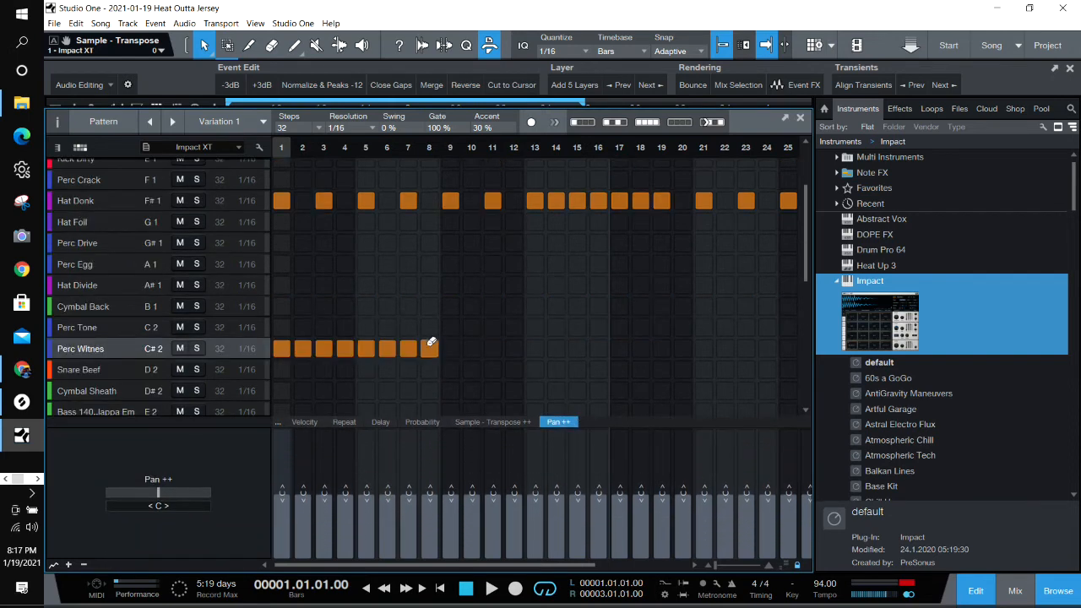
Add Perc Witnes hits at steps 9 to 16.
left_click(450, 349)
left_click(471, 348)
left_click(493, 349)
left_click(513, 349)
left_click(534, 349)
left_click(556, 349)
left_click(576, 349)
left_click(598, 349)
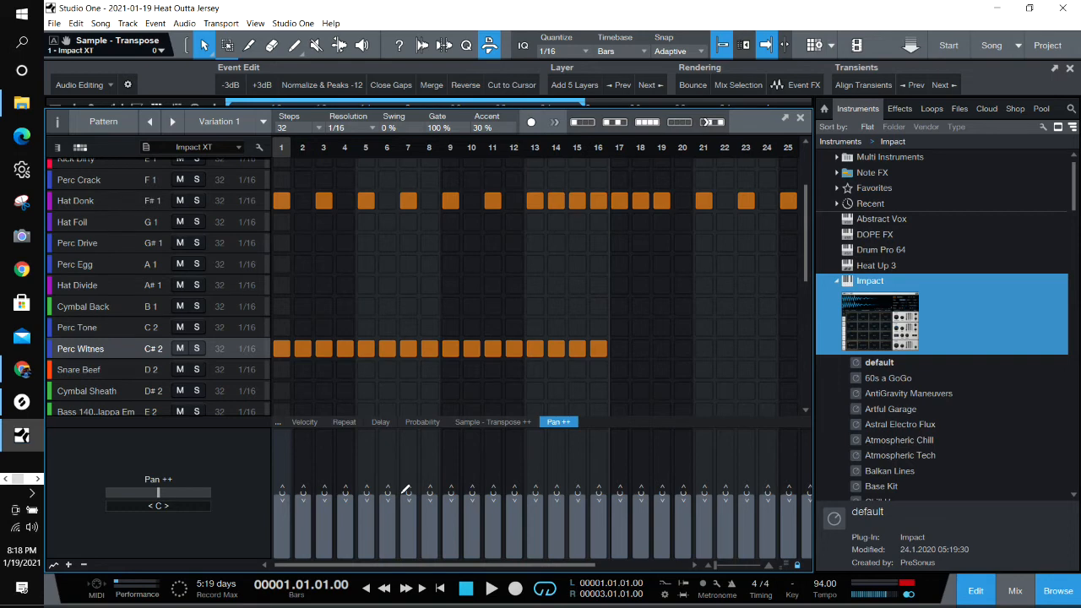
Set Perc Witnes's Pan to R11, L13, R13, L7, R4, L9, R15, L4, R16, L6, R6, L10, R11 and L15 at steps 1 to 14.
mouse_move(284, 495)
left_mouse_down()
mouse_move(288, 473)
mouse_move(318, 506)
mouse_move(328, 471)
mouse_move(354, 495)
mouse_move(368, 482)
mouse_move(399, 498)
mouse_move(410, 478)
mouse_move(429, 478)
mouse_move(458, 503)
mouse_move(458, 466)
mouse_move(477, 498)
mouse_move(502, 478)
mouse_move(540, 510)
mouse_move(540, 474)
mouse_move(565, 506)
left_mouse_up()
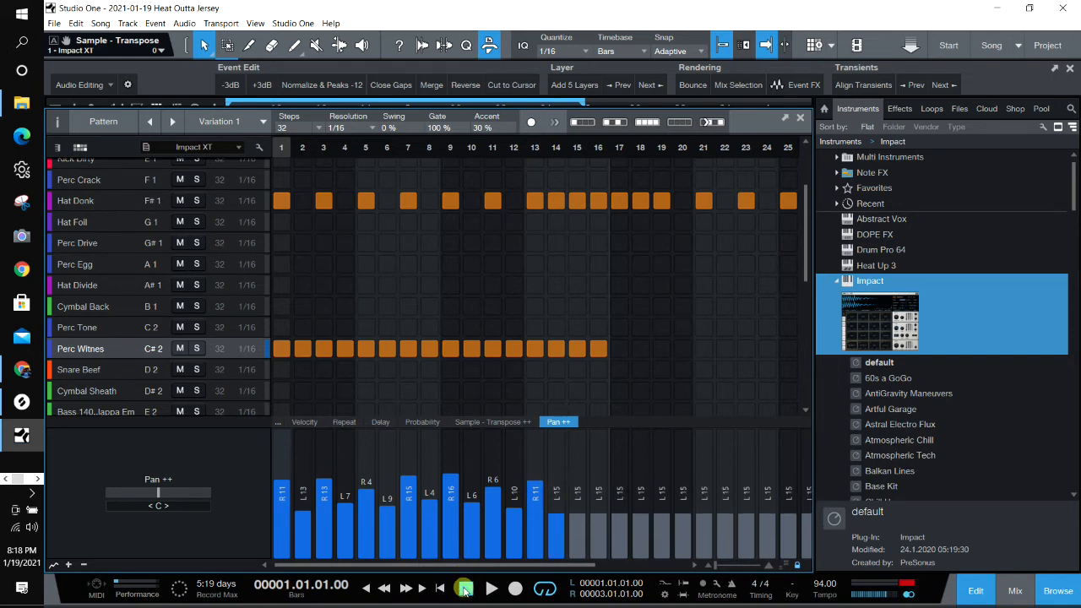
key("space")
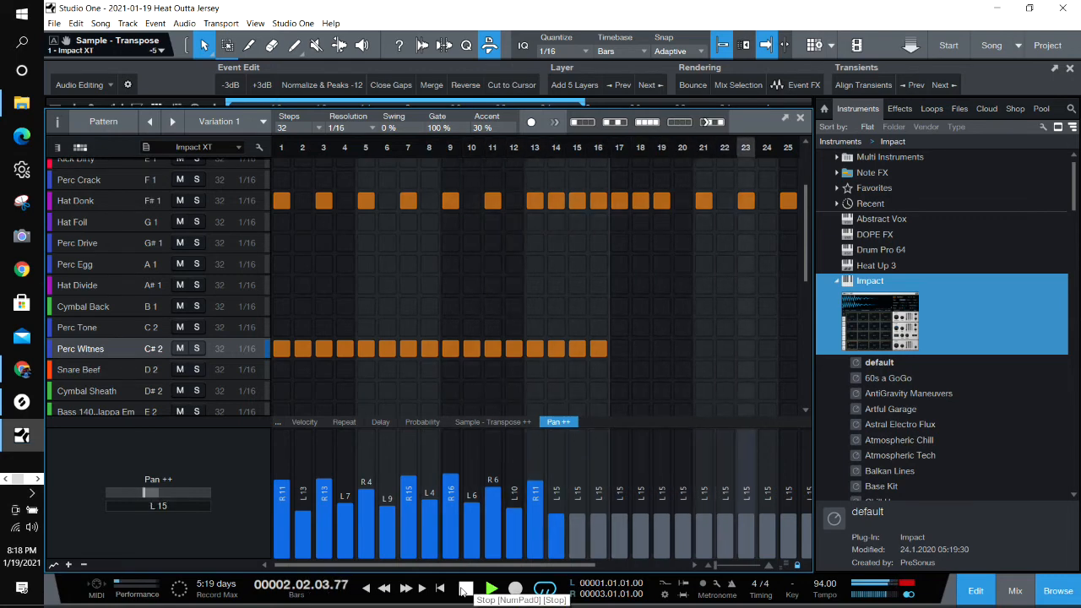
left_click(463, 589)
Add Perc Witnes hits at steps 17 to 20, and set its Pan to L21 at step 15 and center at step 16.
left_click_drag(612, 346, 682, 349)
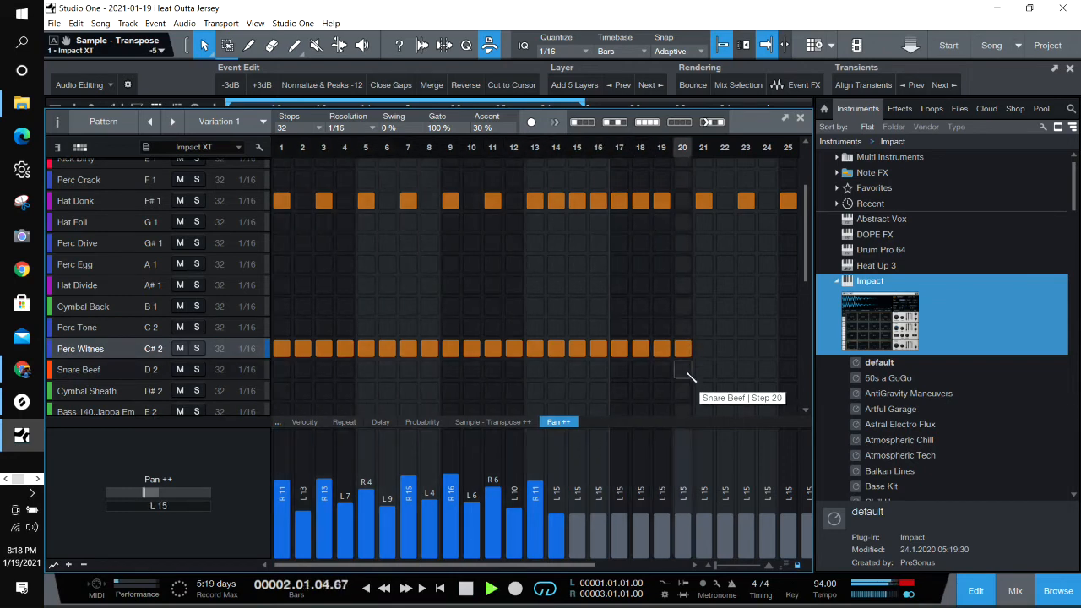
key("space")
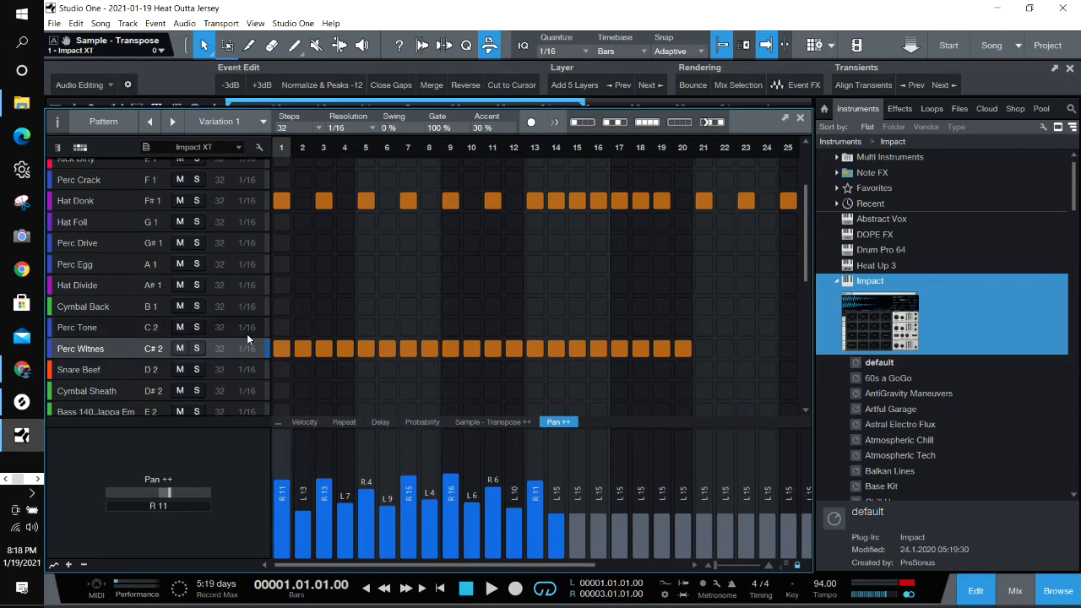
left_click(581, 519)
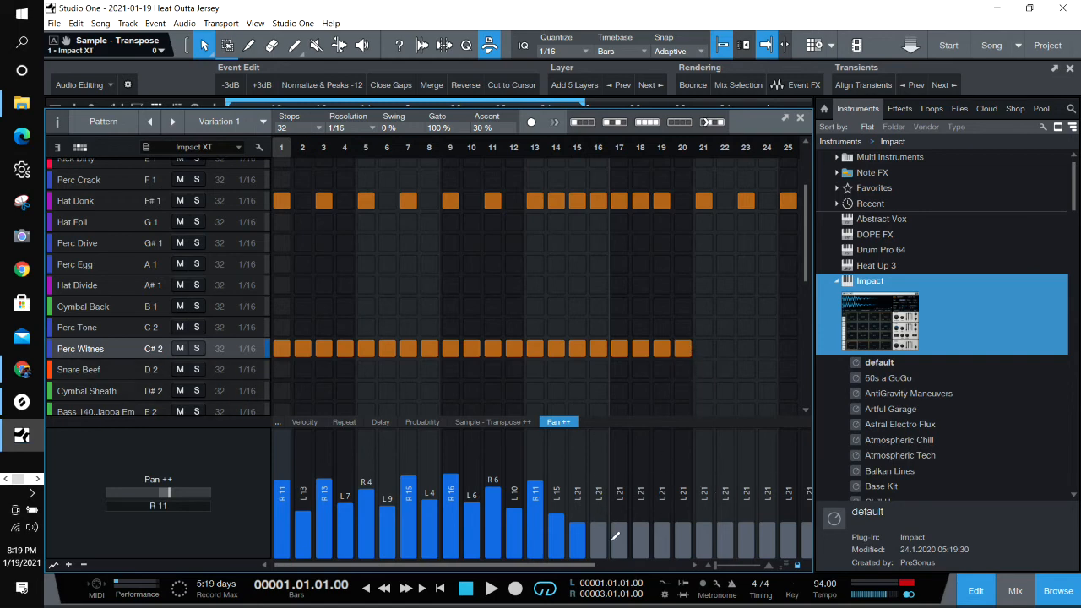
left_click_drag(605, 527, 609, 488)
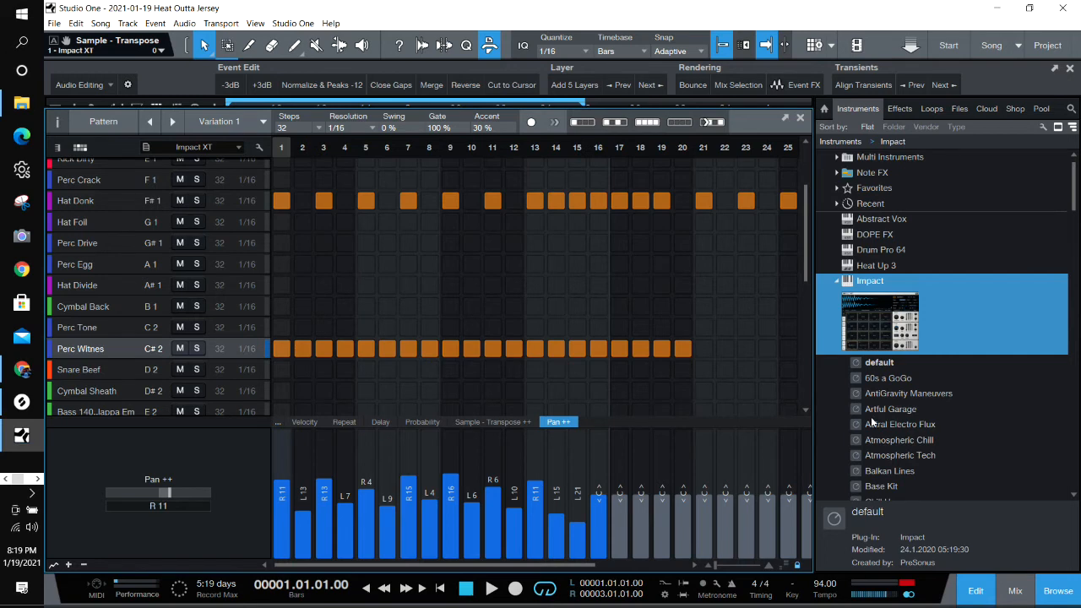
Show the Impact XT window, examine Perc Witnes's pitch, filter and amp controls, and move the window out of the way.
key("F11")
left_click_drag(938, 140, 518, 58)
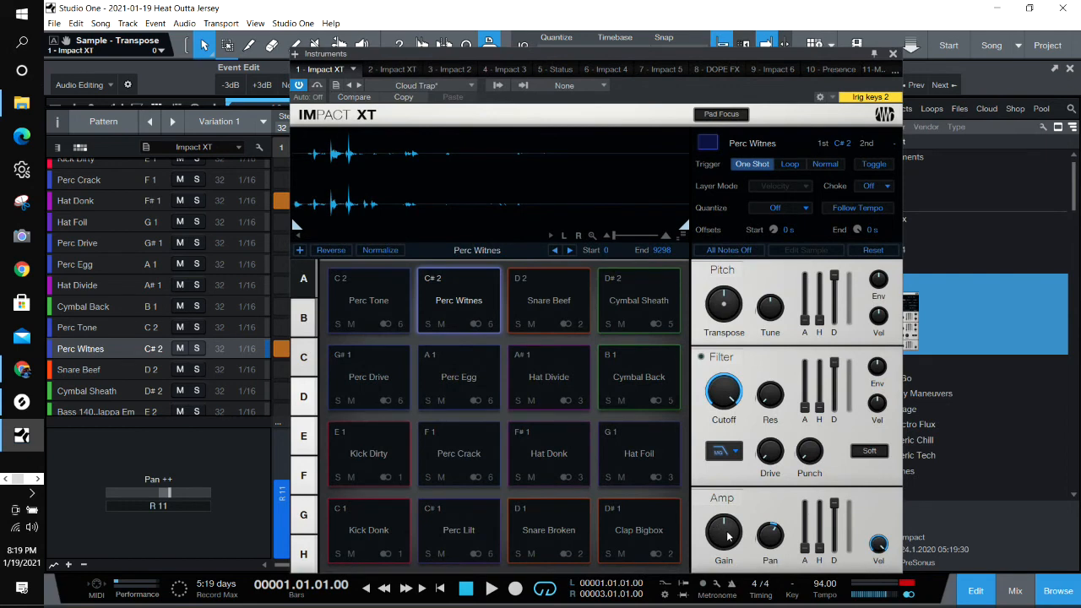
mouse_move(728, 536)
left_click_drag(659, 58, 1080, 178)
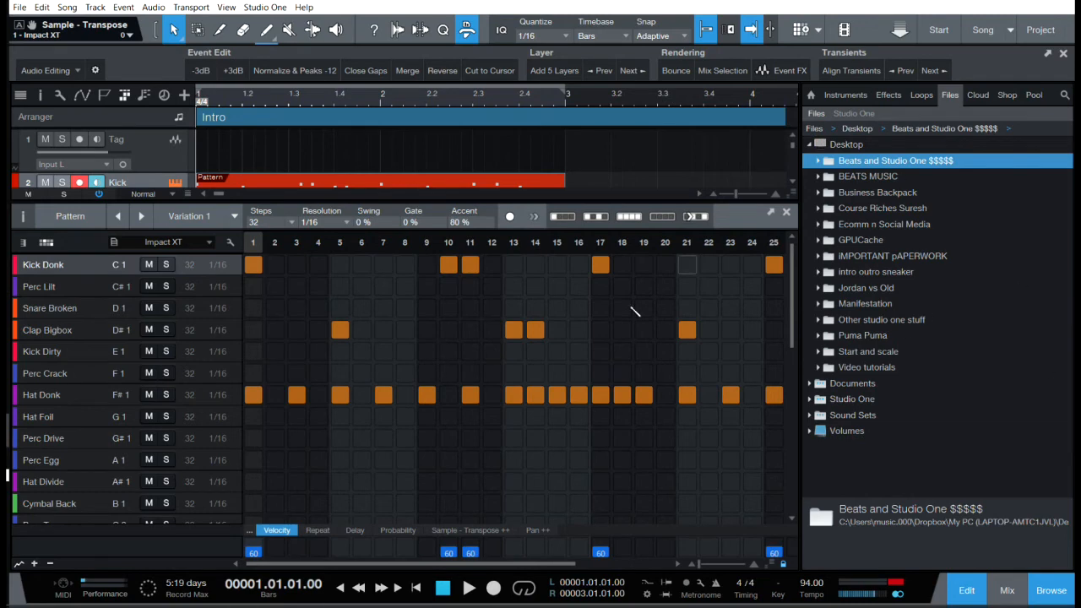
Try a 1/32 resolution for the drum pattern and return it to 1/16.
left_click(347, 223)
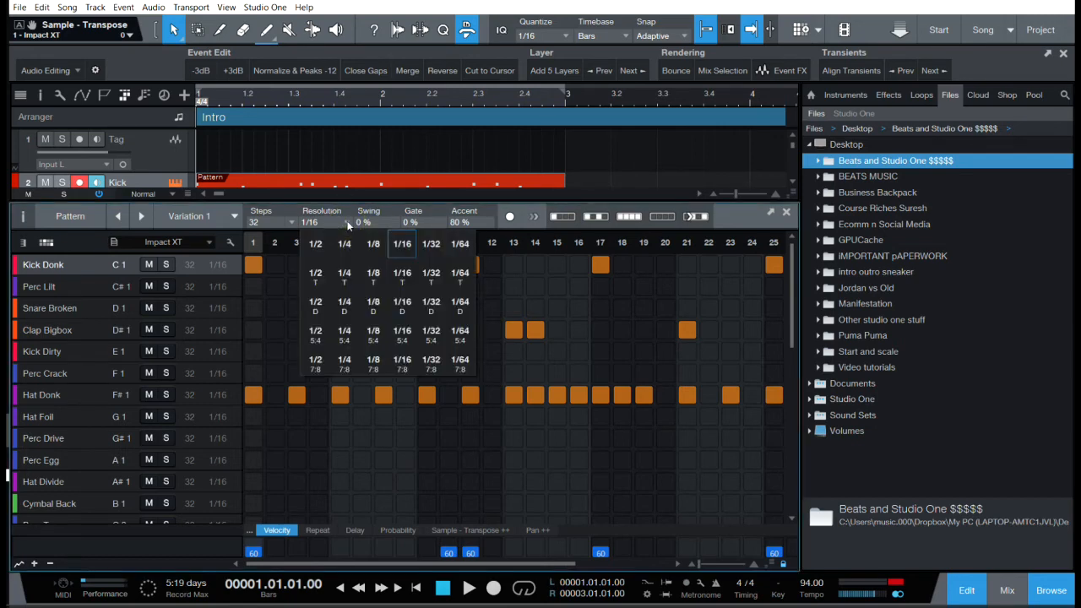
left_click(437, 245)
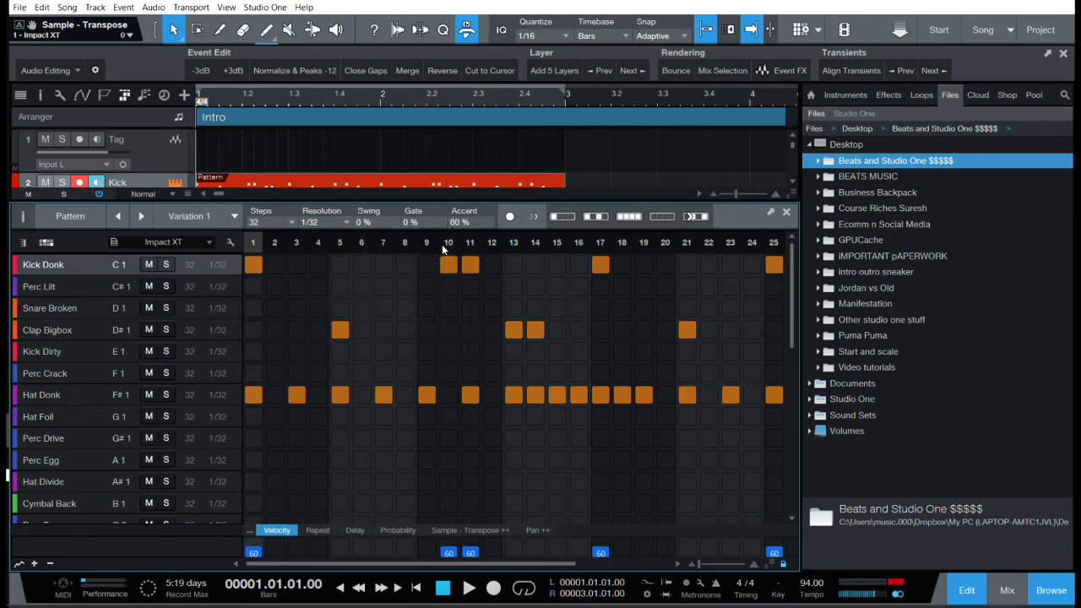
left_click(346, 224)
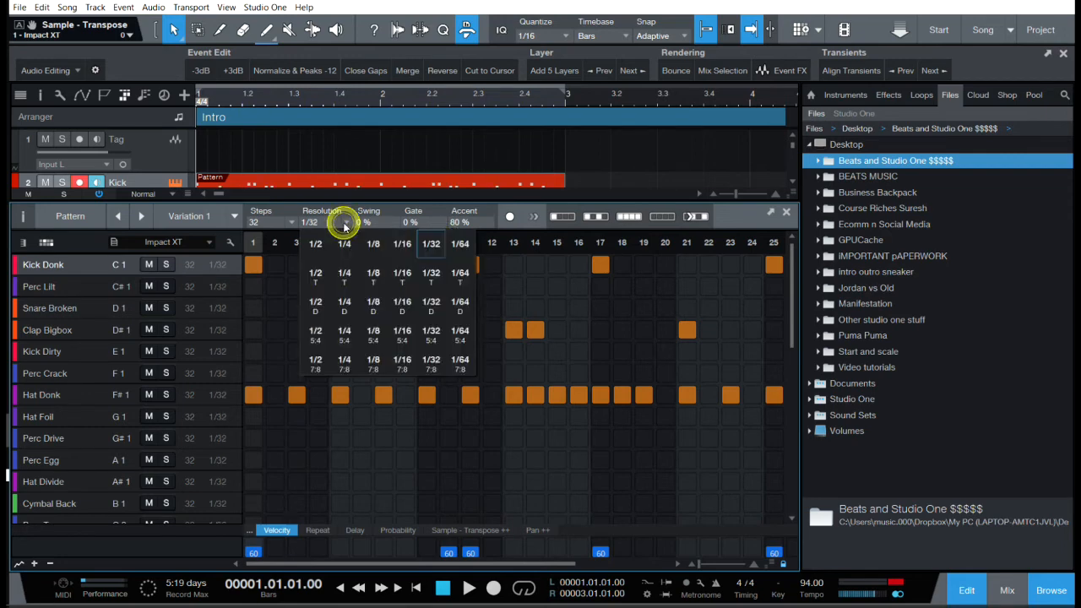
left_click(402, 244)
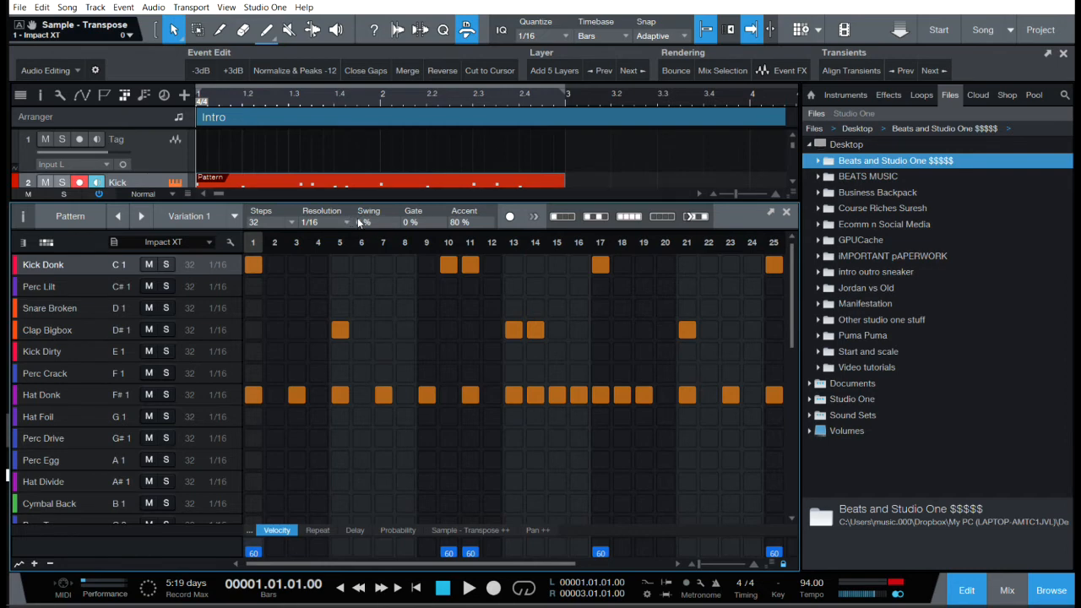
Raise the drum pattern's Swing to 14 % during playback, then stop and turn on looping.
key("space")
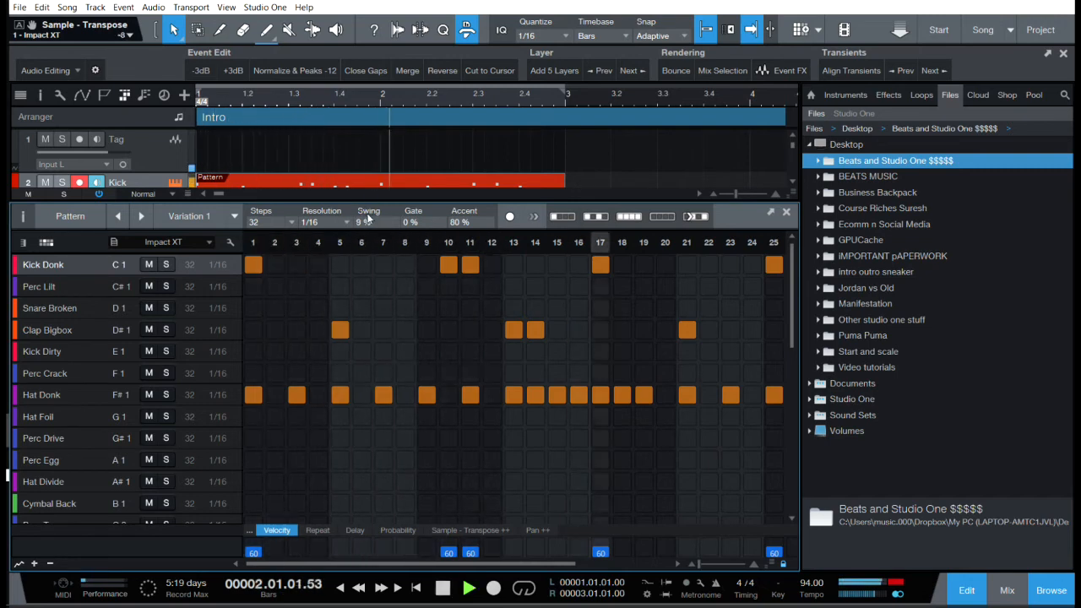
left_click_drag(365, 224, 376, 214)
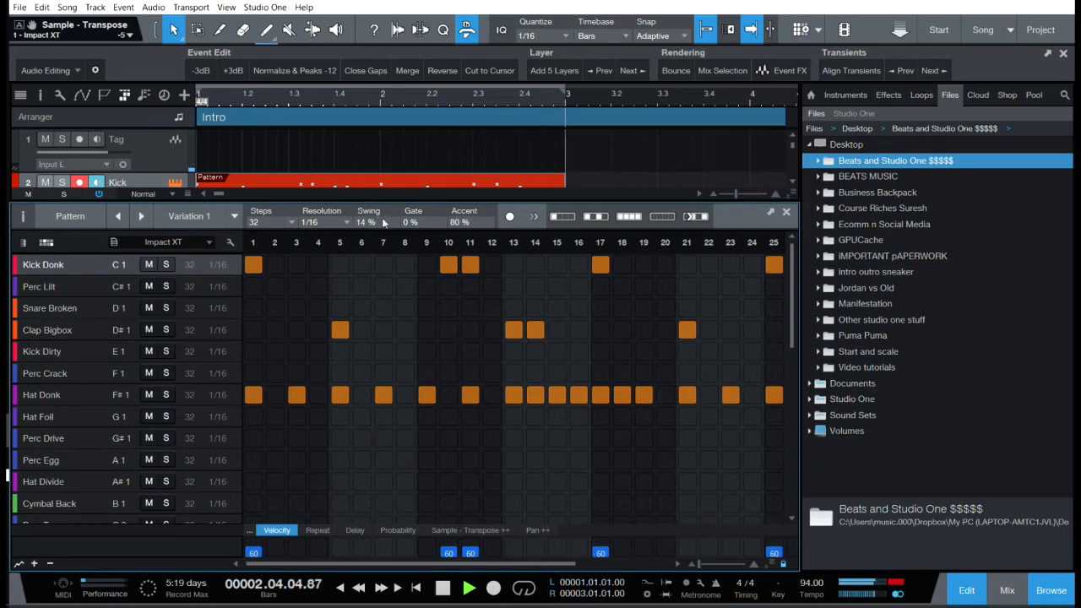
left_click(440, 591)
left_click(524, 589)
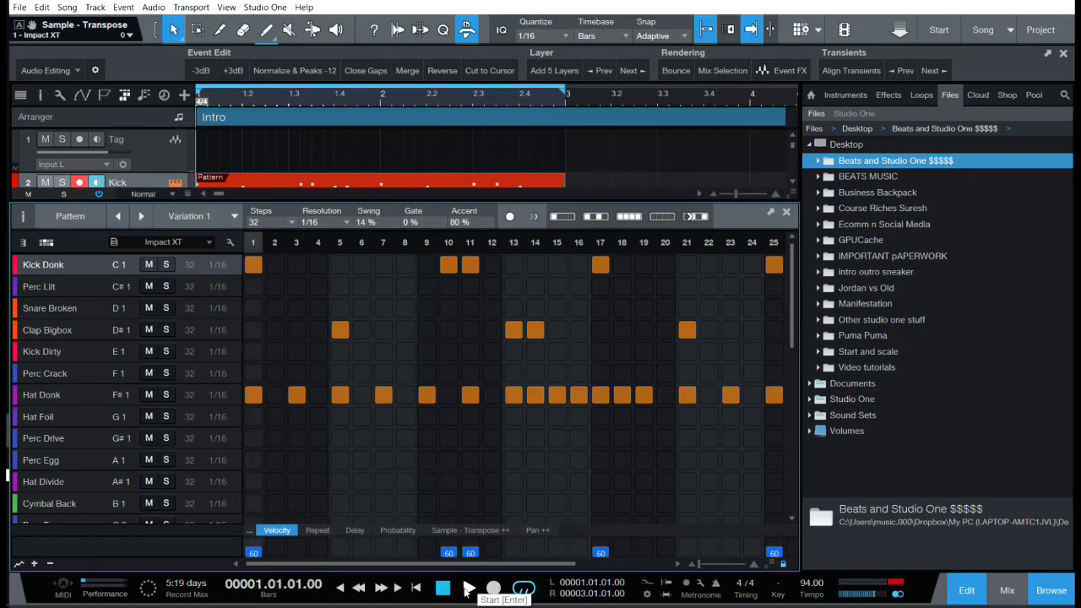
Play the looped pattern with Swing raised to 26 %, 57 % and 100 %, and stop and set Swing to 1 %.
left_click(465, 588)
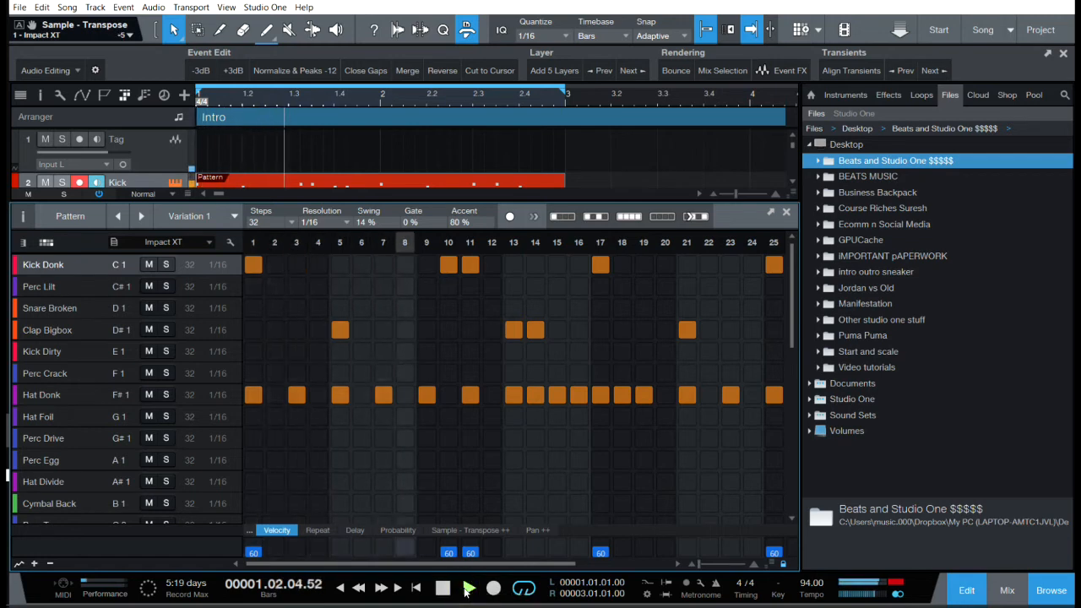
left_click_drag(366, 221, 368, 210)
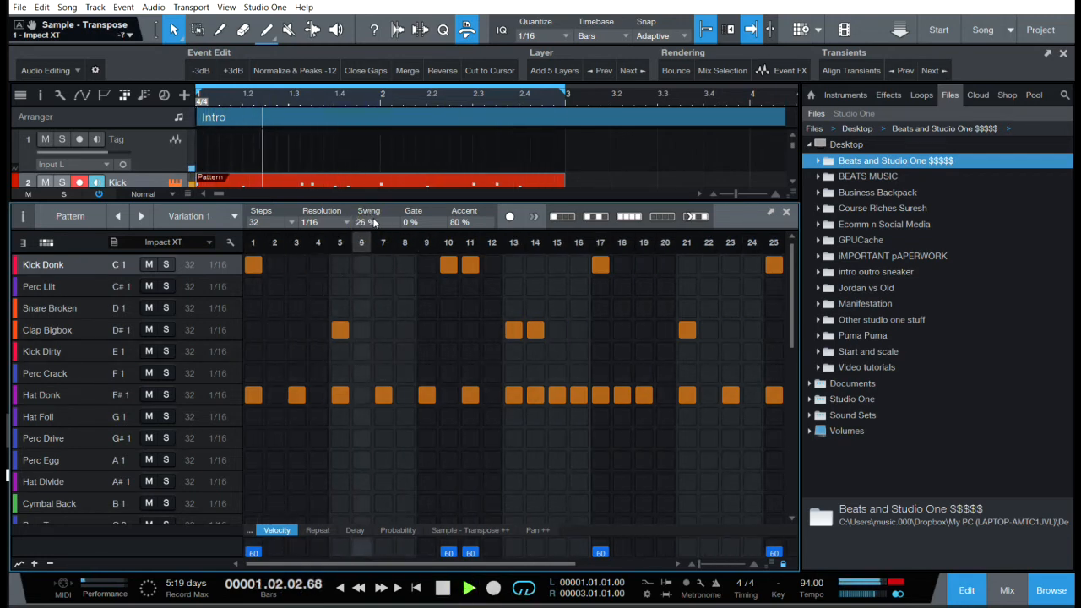
left_click_drag(362, 221, 367, 192)
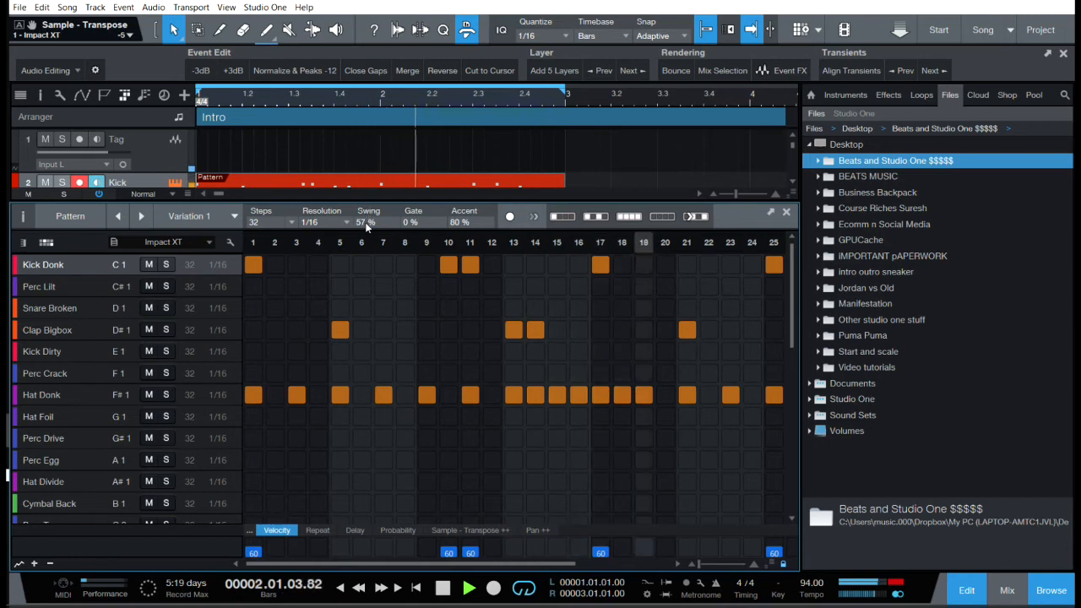
mouse_move(366, 221)
left_mouse_down()
mouse_move(372, 199)
mouse_move(367, 226)
left_mouse_up()
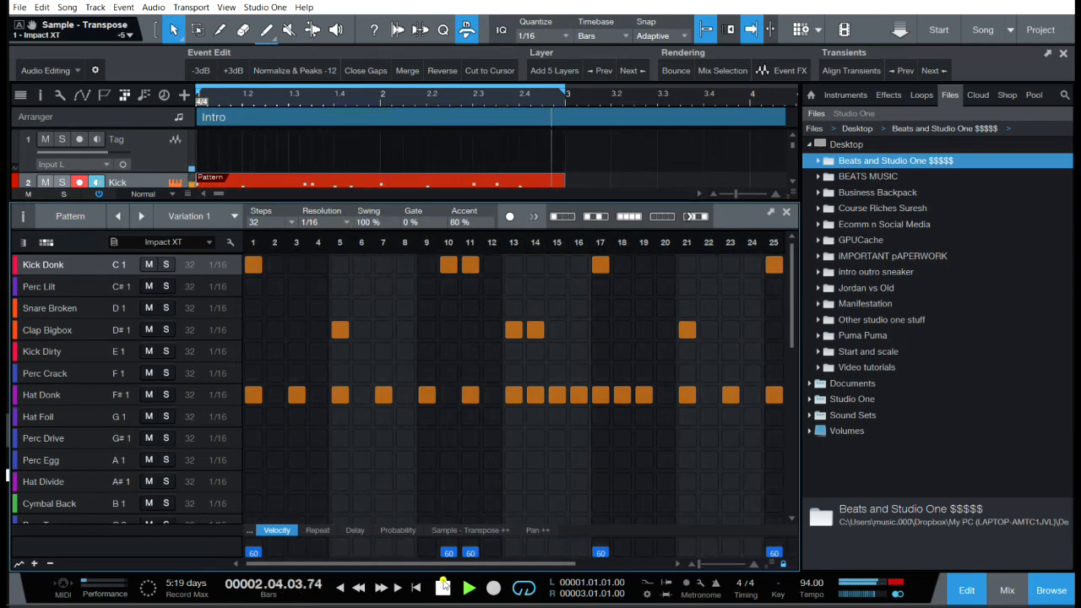
key("space")
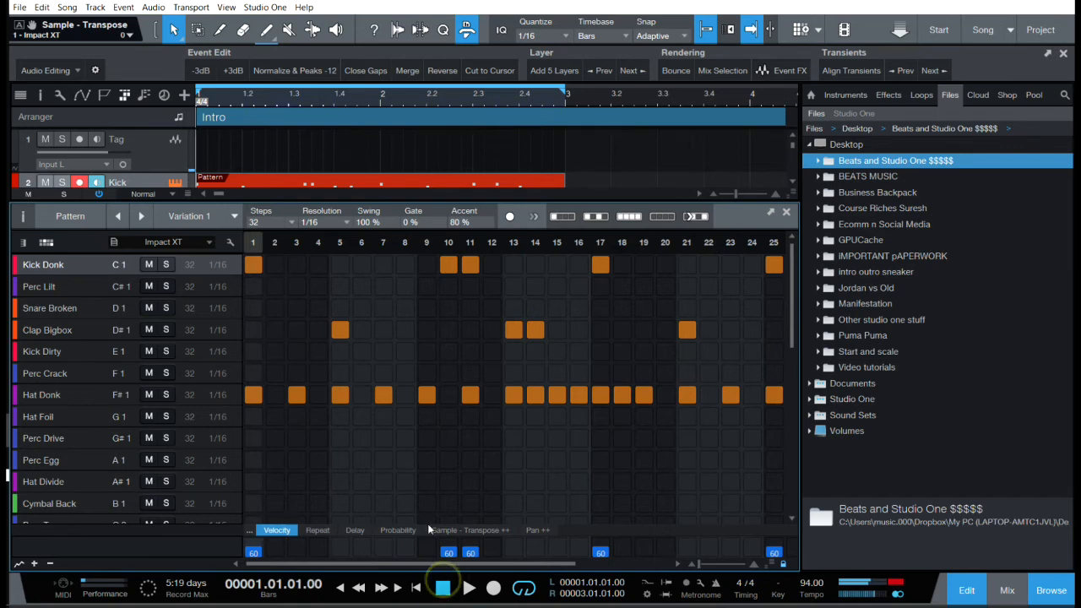
left_click(365, 222)
type("1")
Enlarge the arrangement area and open the vox track's part in the note editor.
left_click_drag(420, 204, 442, 295)
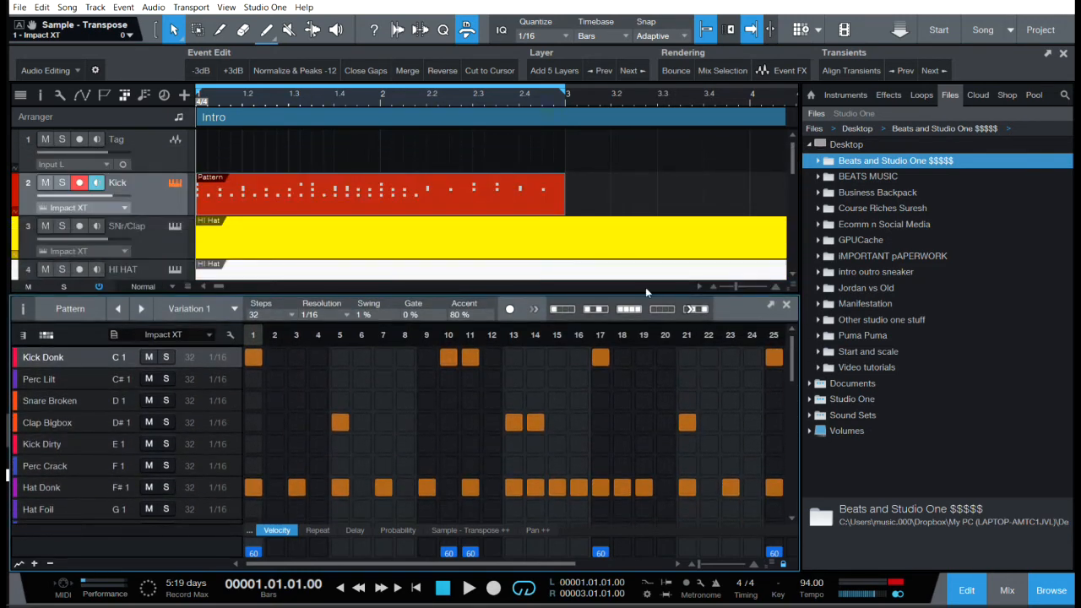
left_click_drag(791, 152, 793, 265)
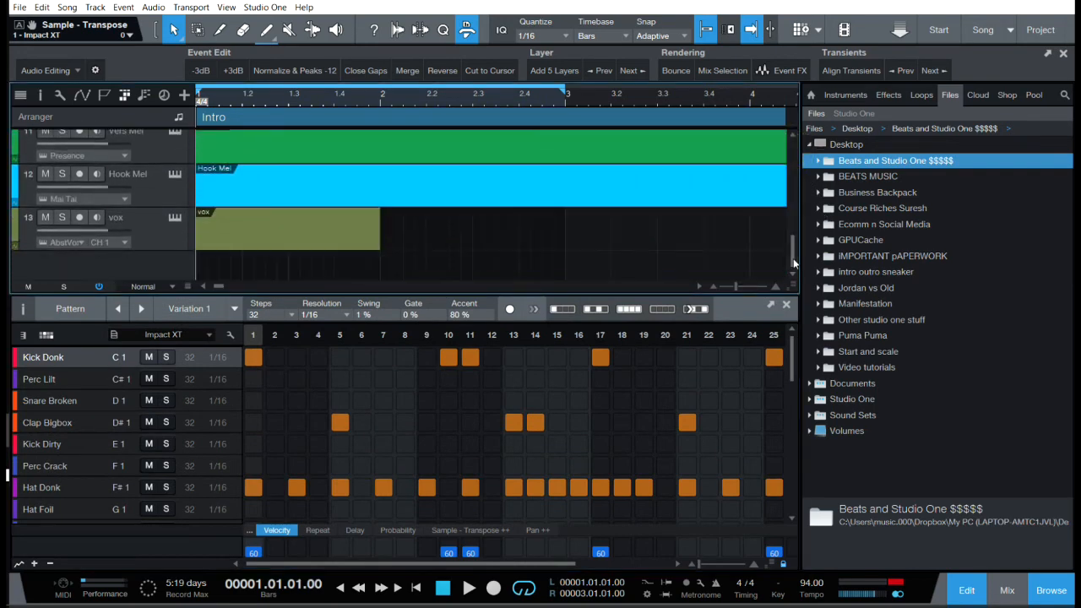
left_click(163, 229)
left_click(236, 228)
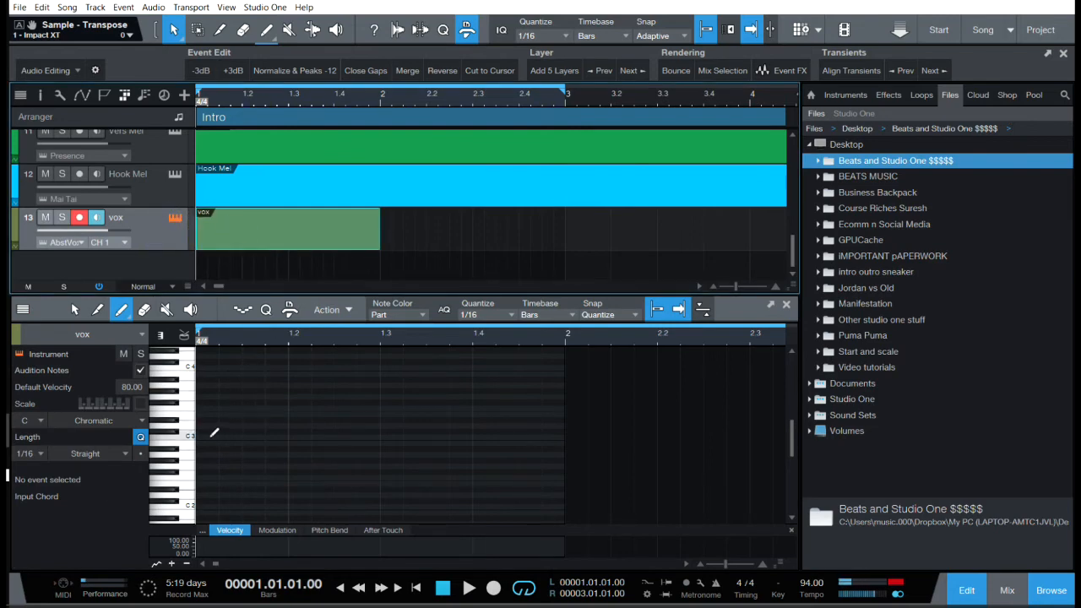
Draw a row of C 3 notes across the first bar of the vox part, ending with a one-beat note on beat 4.
left_click_drag(207, 434, 379, 437)
left_click(434, 437)
left_click(456, 436)
left_click_drag(478, 437, 561, 436)
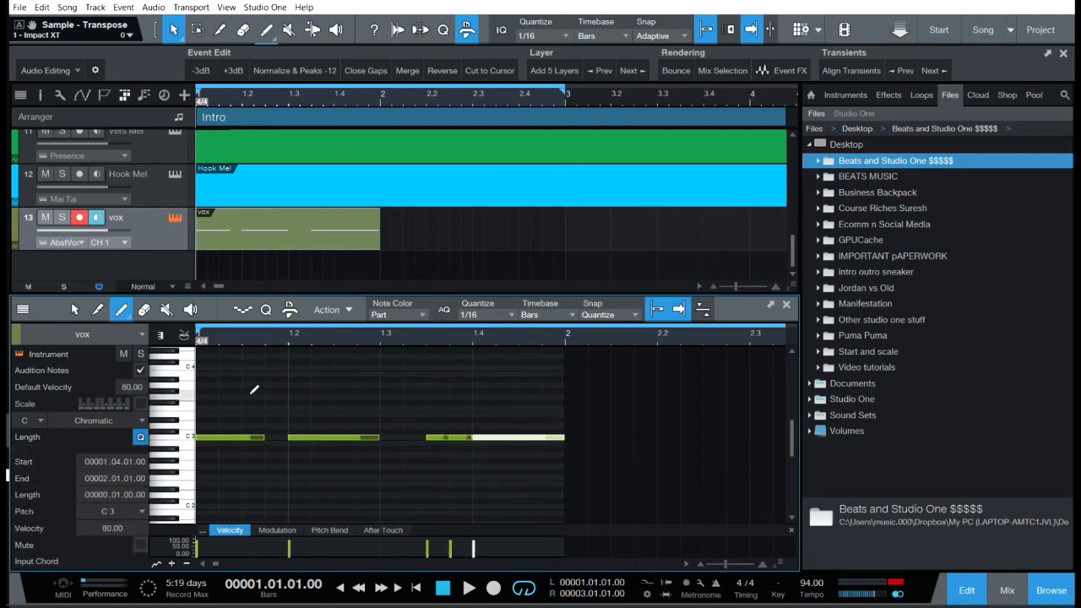
Insert a pattern on the vox track over the selected part in bar 1.
left_click(161, 241)
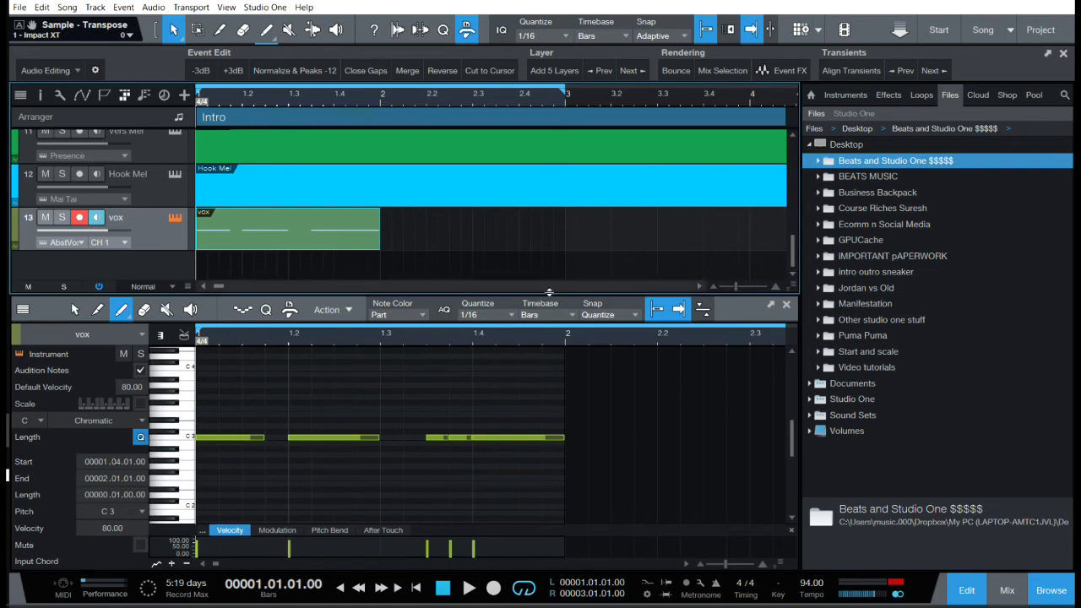
left_click(123, 7)
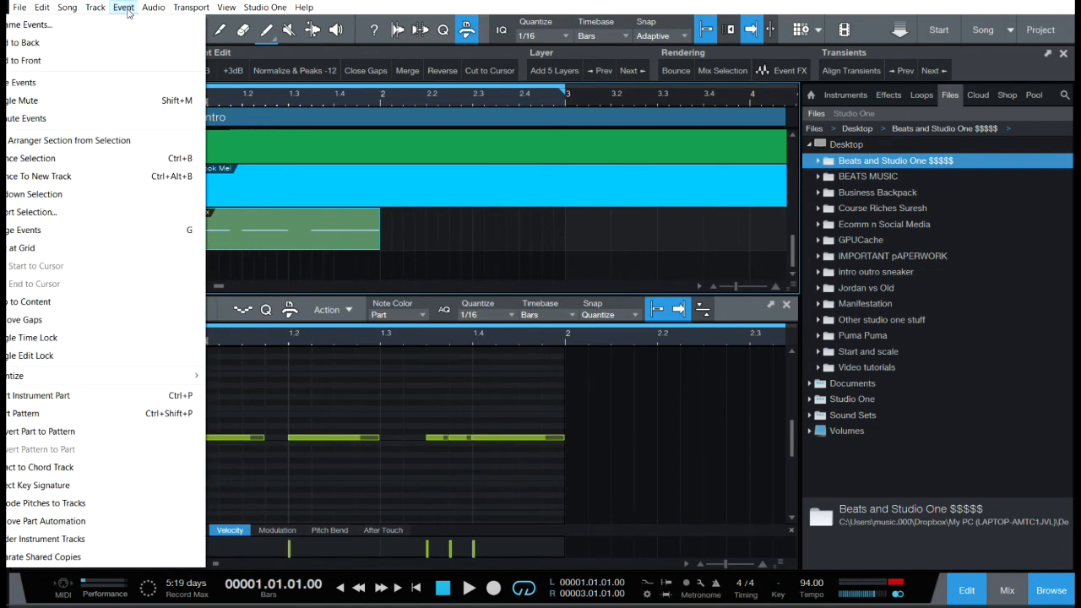
left_click(59, 415)
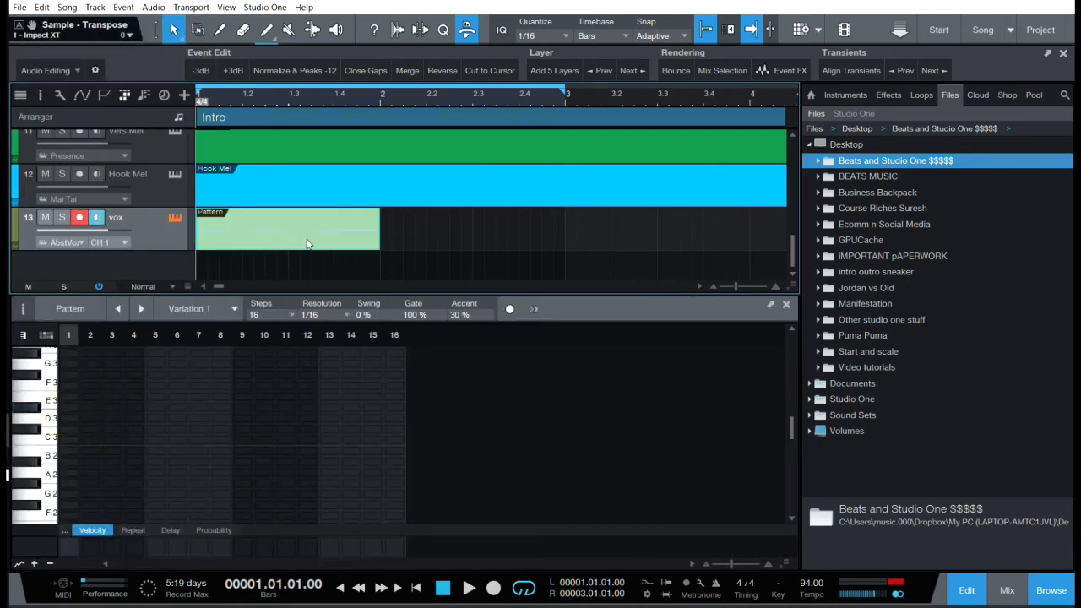
Draw a C 3 note across steps 1 to 4 of the vox pattern, and view drum mode before returning to melodic mode.
left_click(51, 437)
left_click(51, 437)
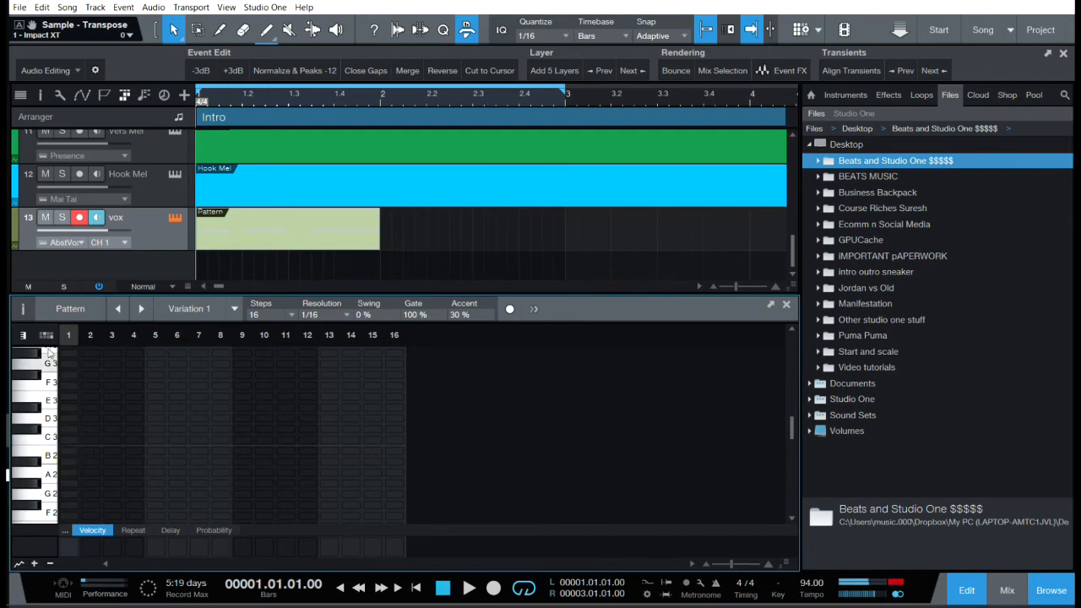
left_click_drag(67, 439, 123, 440)
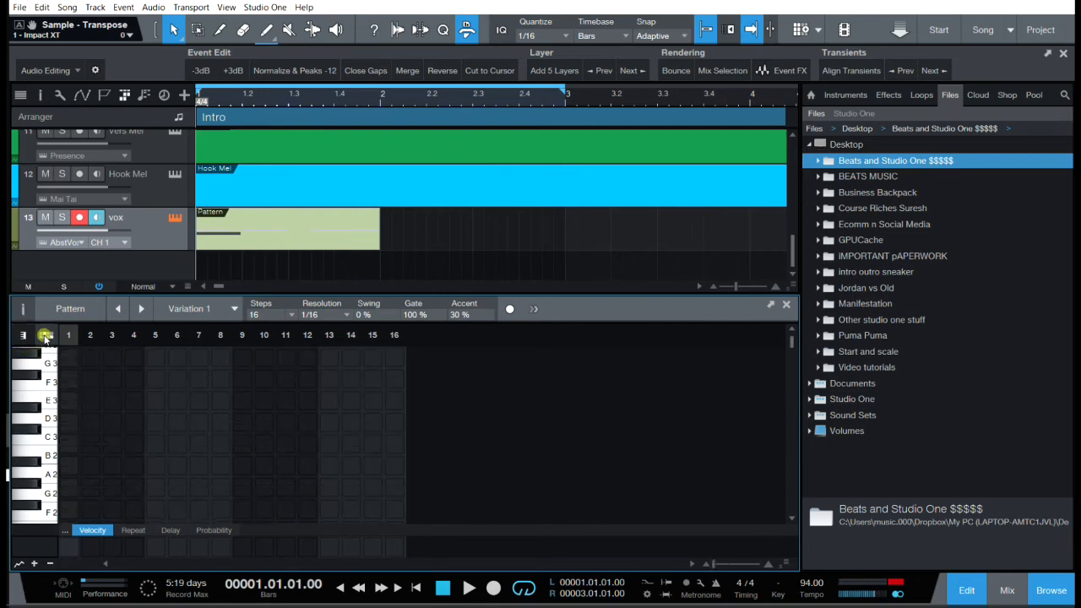
left_click(46, 336)
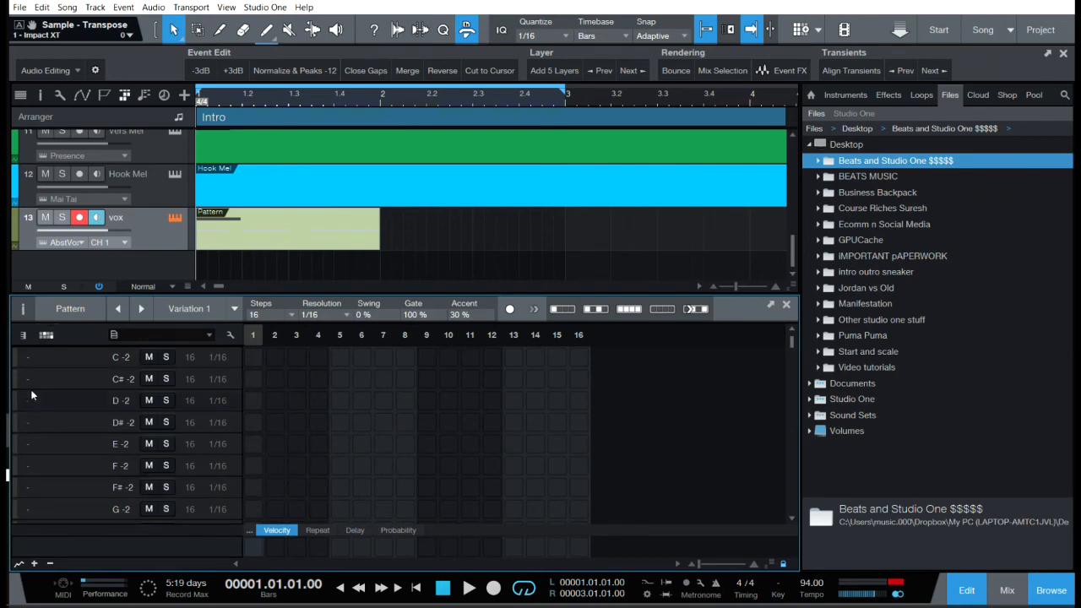
left_click(24, 335)
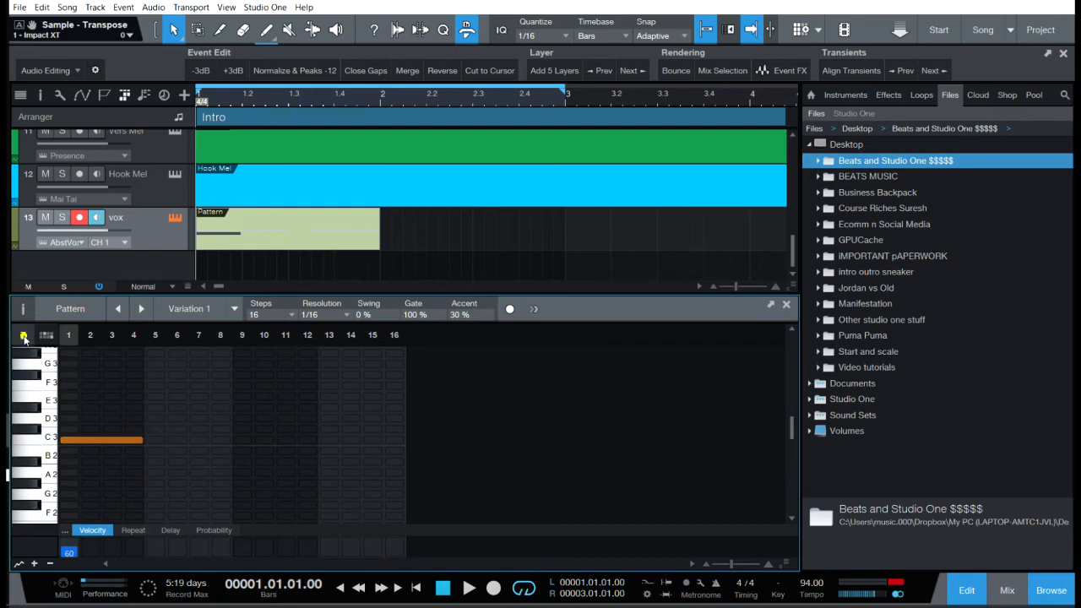
Add single C 3 notes at steps 5, 7 and 8 and longer ones across steps 9 to 11 and 13 to 16.
left_click(156, 439)
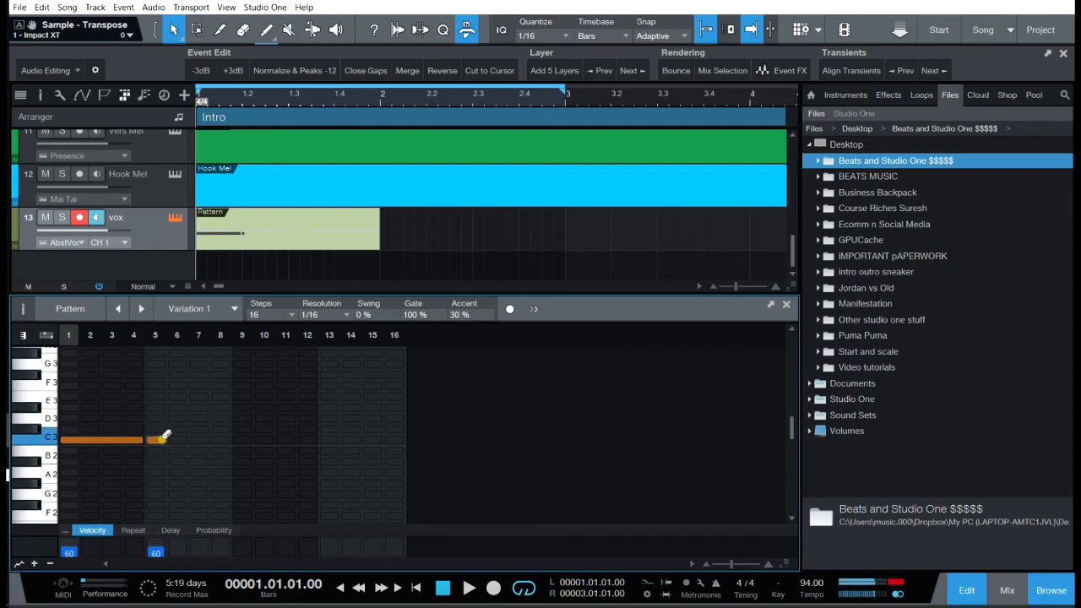
left_click(197, 439)
left_click(220, 439)
left_click_drag(242, 439, 353, 440)
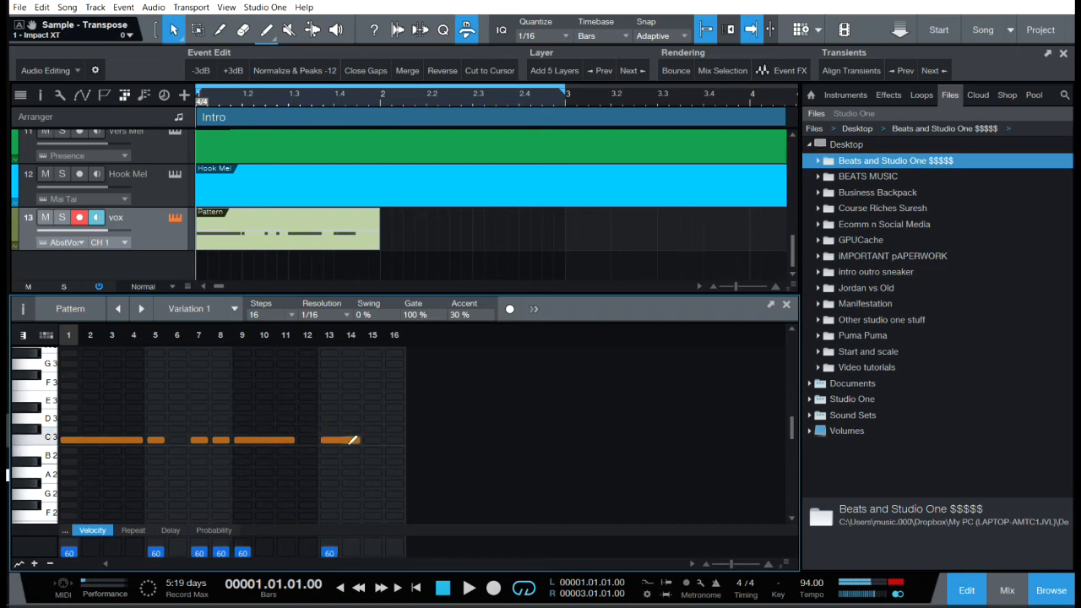
Extend the vox pattern to 32 steps and fill steps 17 to 32 with C 3 notes, leaving step 20 empty.
left_click(294, 315)
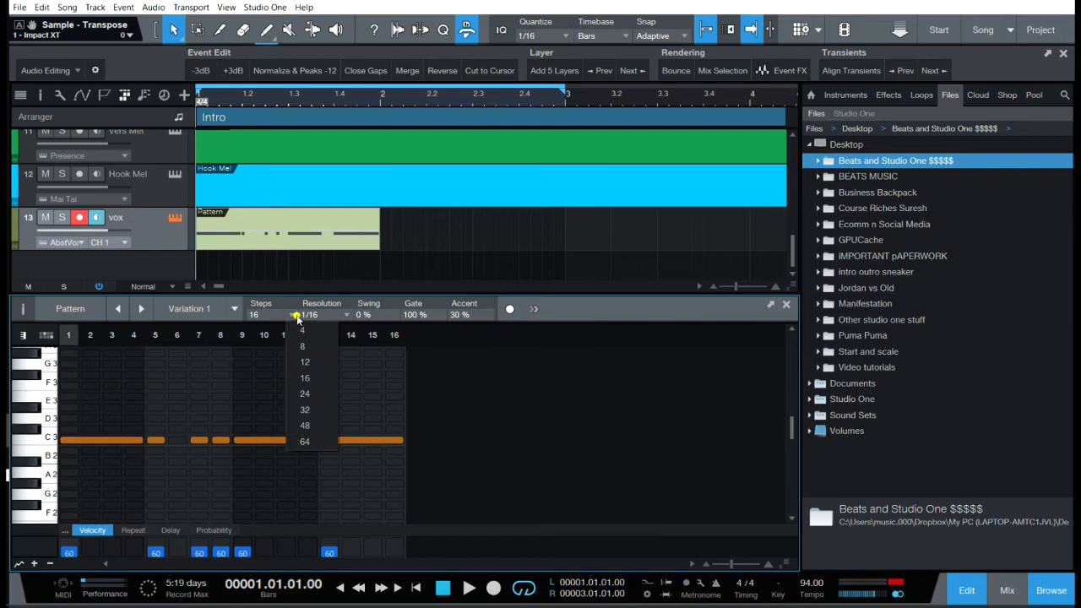
left_click(305, 409)
left_click_drag(414, 440, 753, 437)
left_click(502, 440)
left_click(589, 439)
left_click(676, 439)
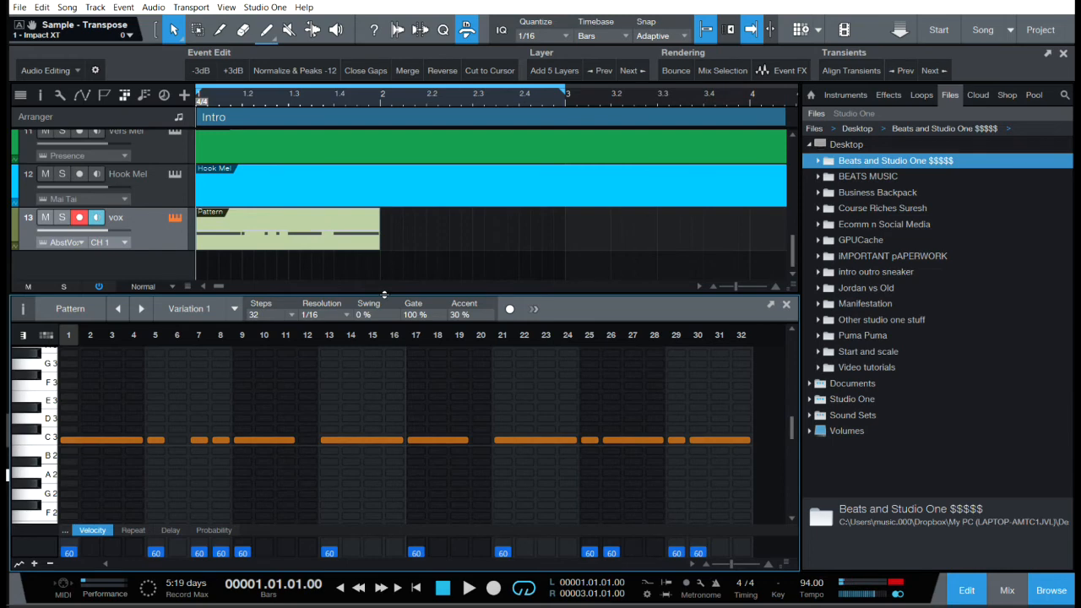
Enlarge the pattern editor, set the vox pattern's gate to 0 % and audition it.
left_click_drag(391, 294, 394, 272)
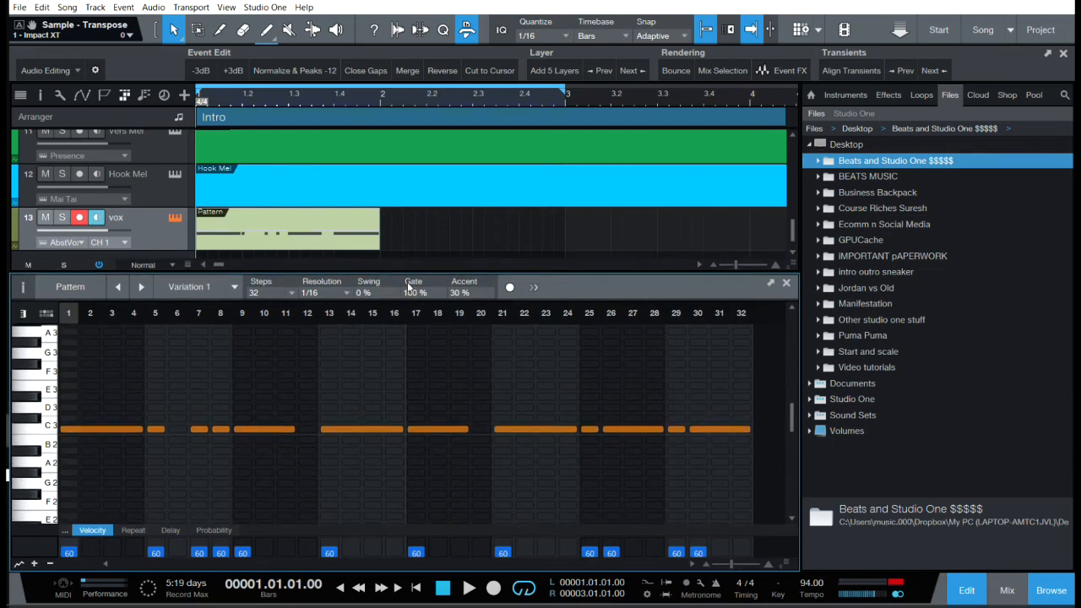
left_click_drag(413, 294, 410, 378)
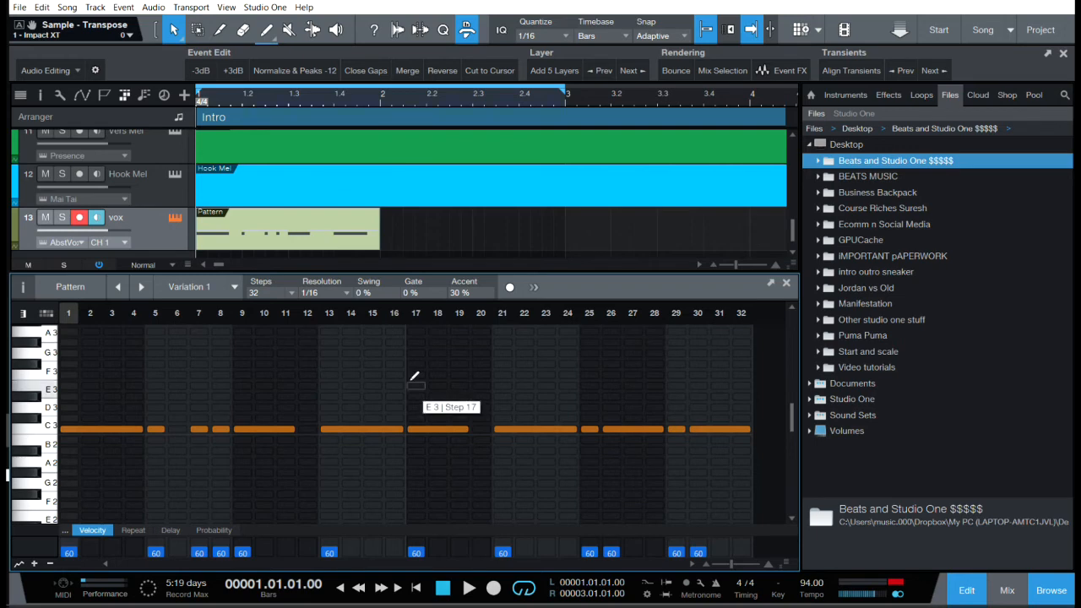
key("space")
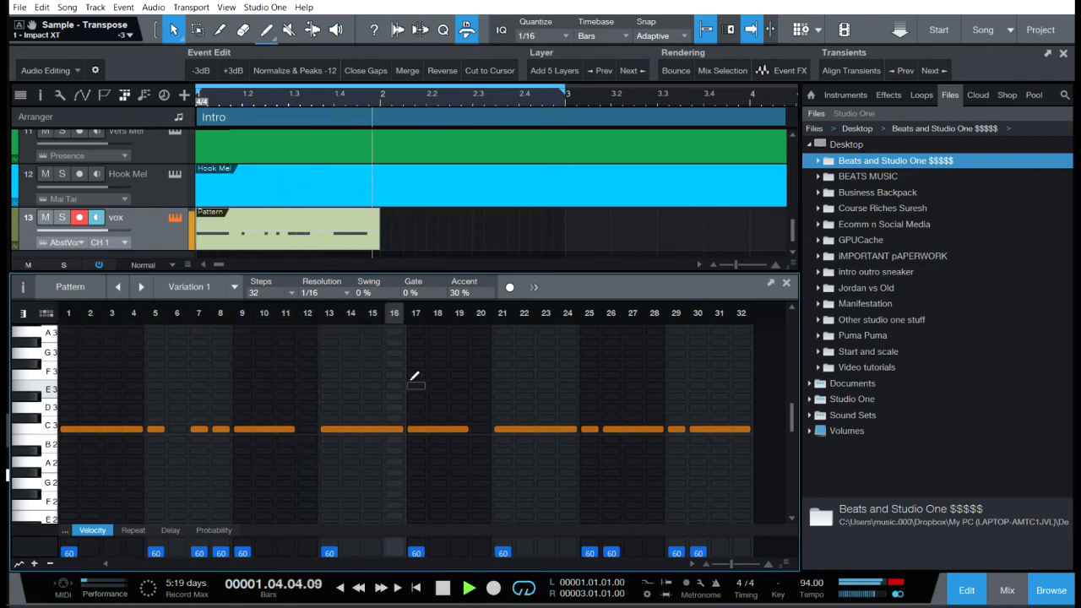
key("space")
Raise the vox pattern's gate through 36 %, 66 %, 120 % and 182 % to 200 % while auditioning it.
left_click_drag(415, 293, 418, 288)
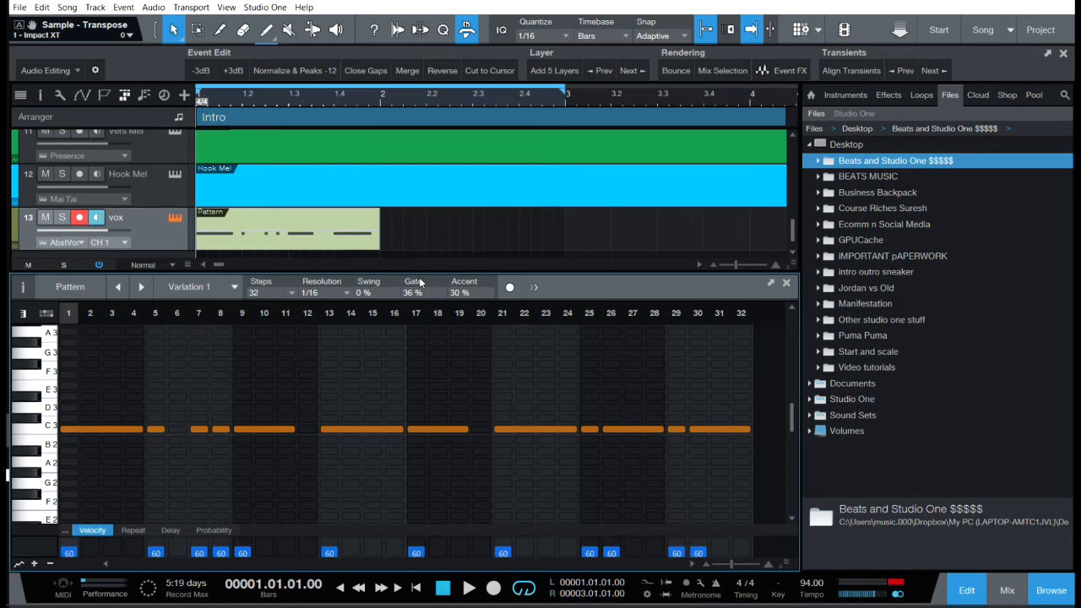
key("space")
left_click_drag(417, 293, 419, 275)
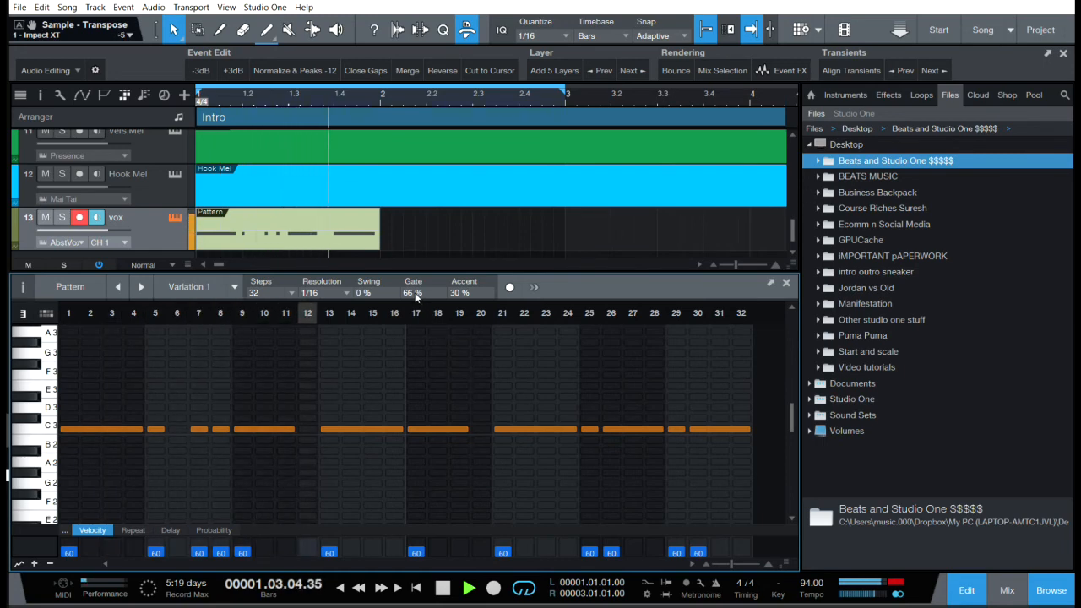
left_click_drag(415, 296, 418, 278)
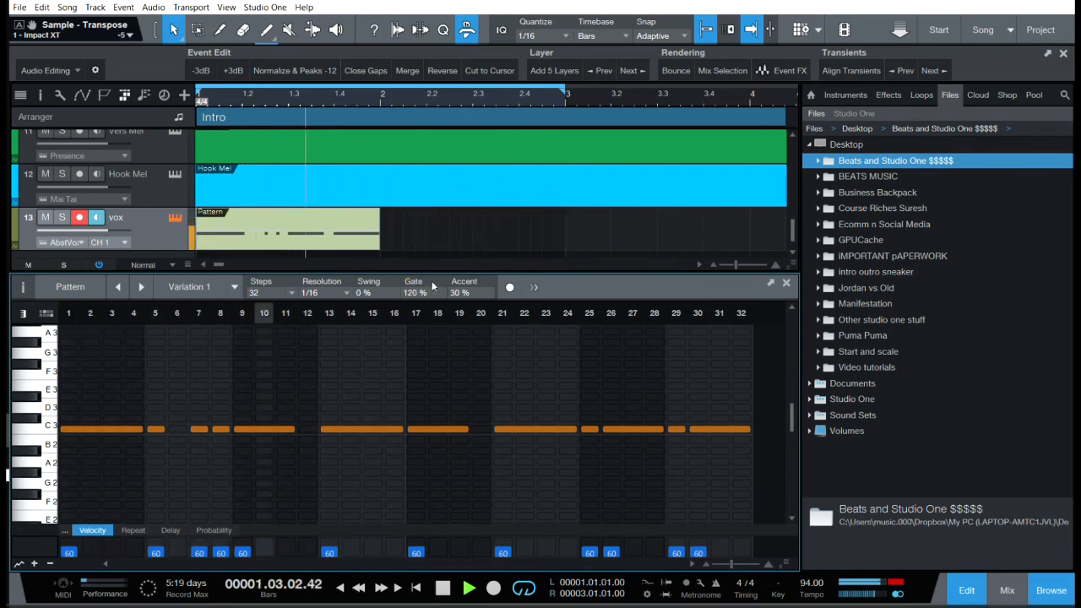
left_click_drag(416, 291, 421, 270)
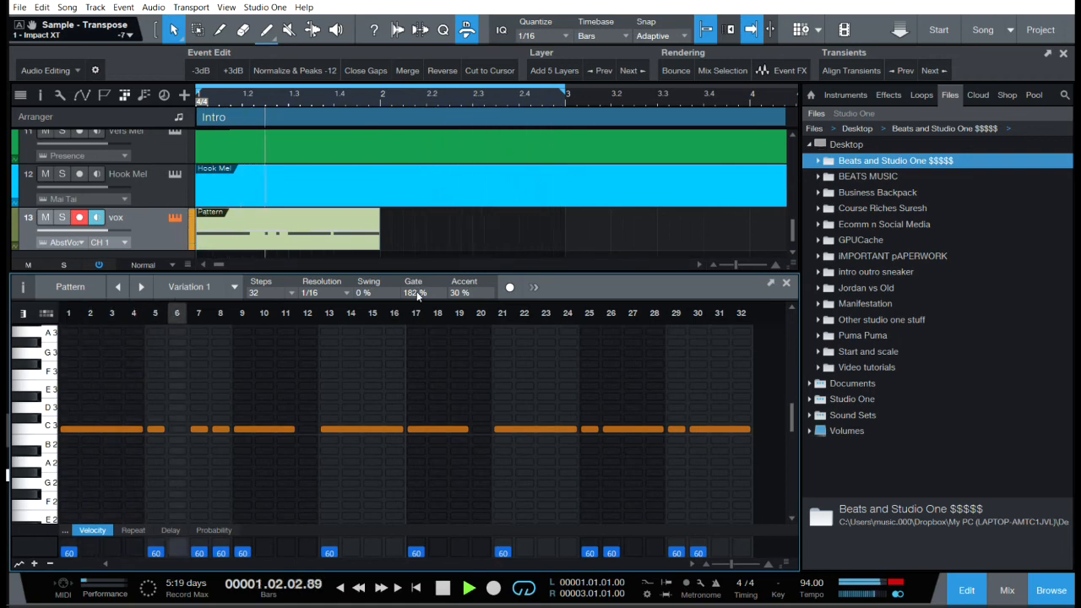
left_click_drag(416, 294, 419, 239)
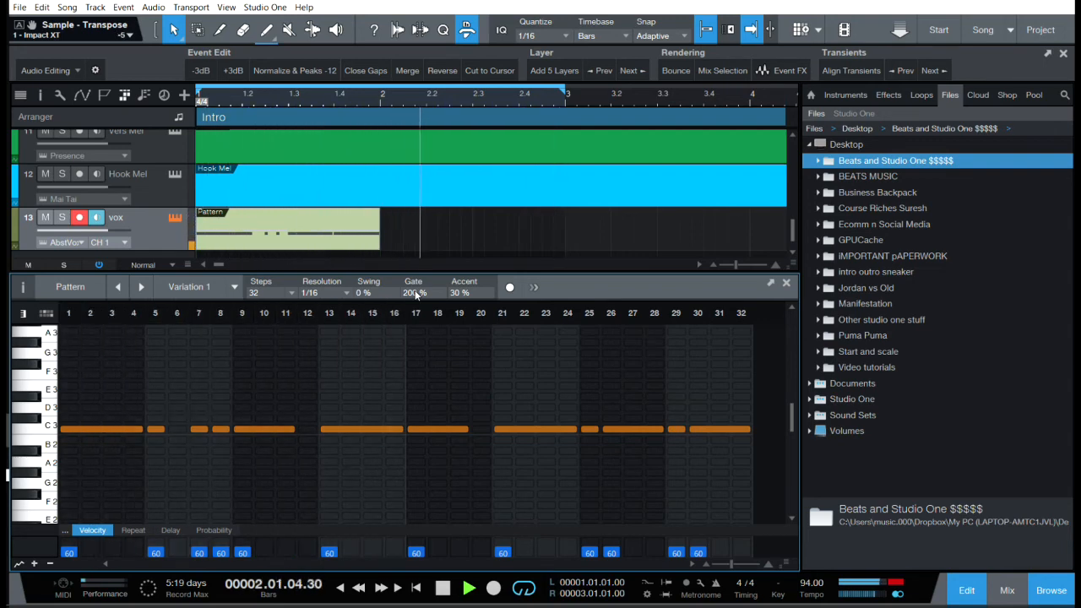
Solo the vox track, compare its gate at 0 % and 200 % during playback, and unsolo the track.
left_click(64, 218)
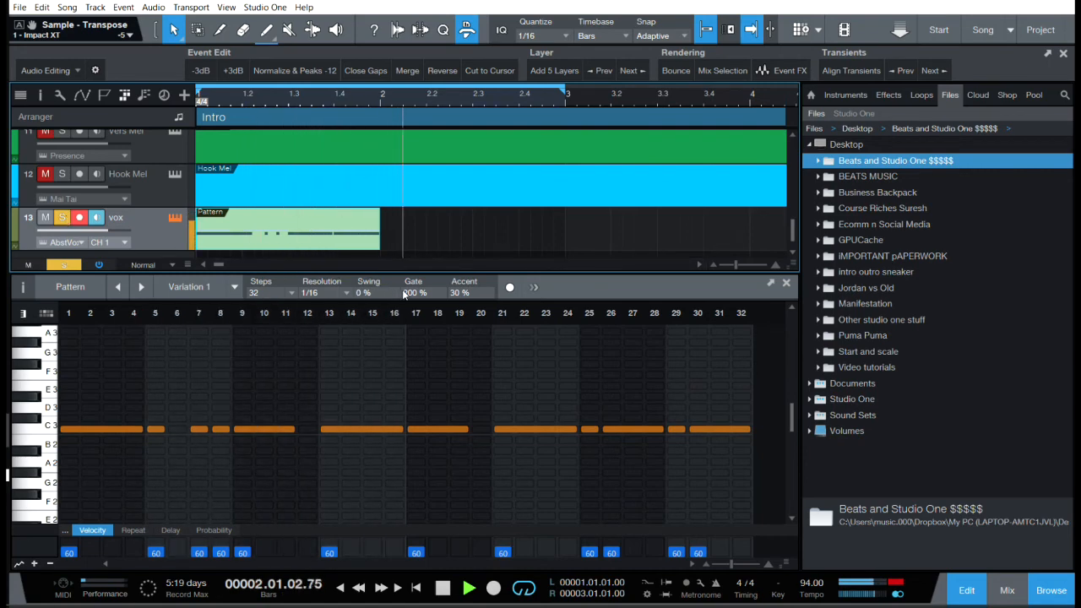
left_click_drag(413, 292, 419, 441)
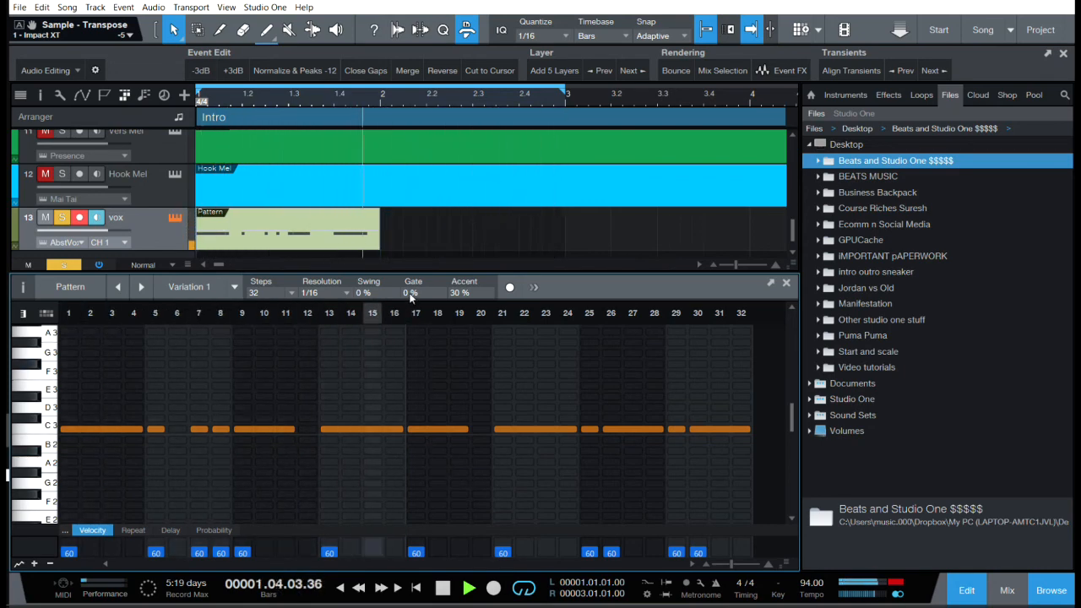
left_click_drag(410, 295, 417, 148)
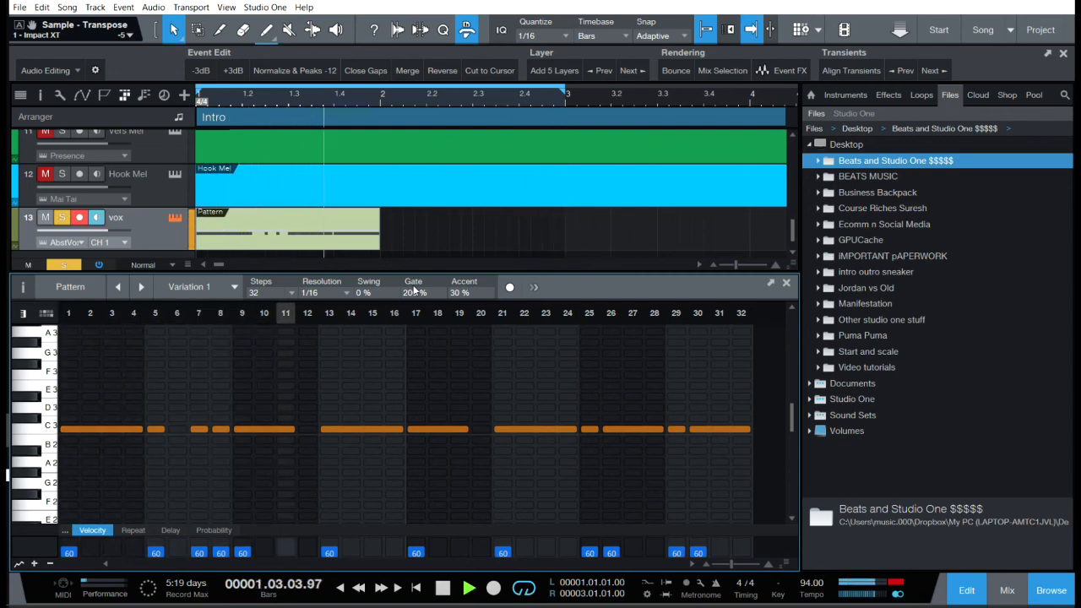
left_click(445, 589)
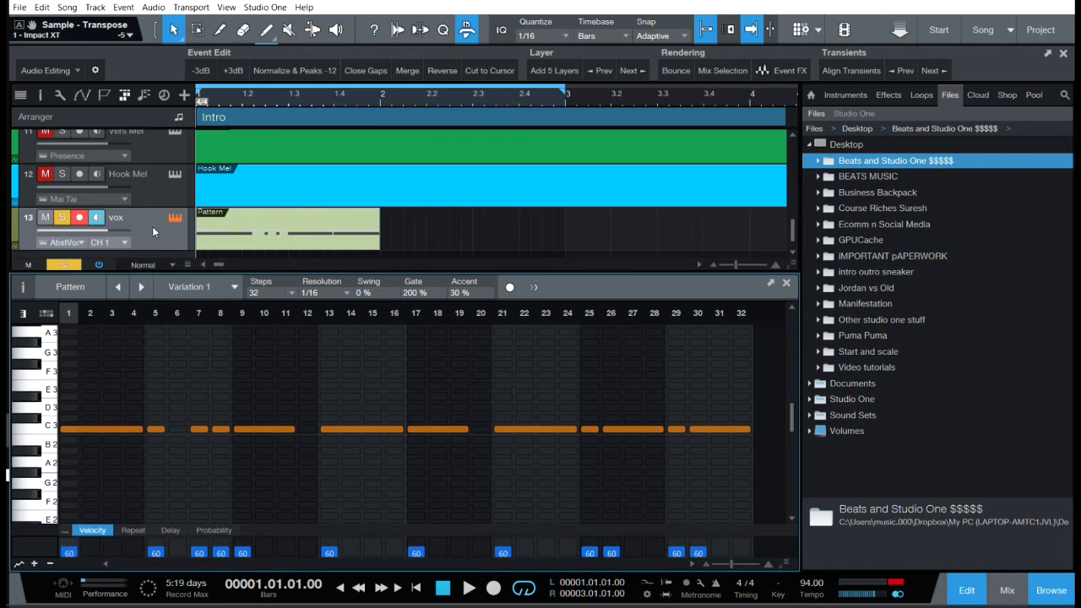
left_click(62, 217)
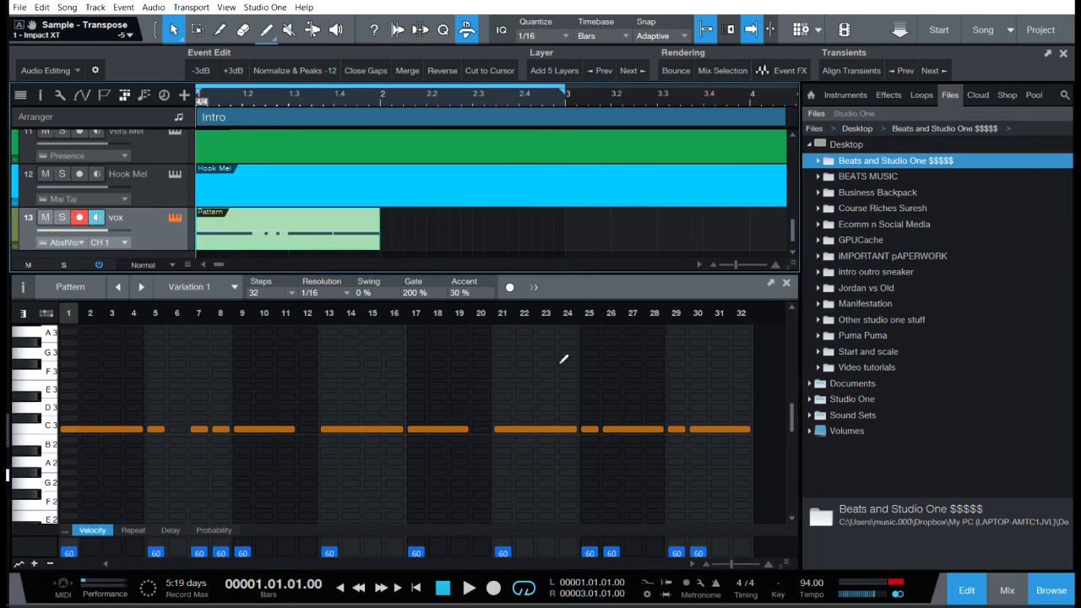
Mute the vox track and open the Impact XT pattern on the Kick track.
left_click(45, 217)
left_click_drag(793, 420, 794, 323)
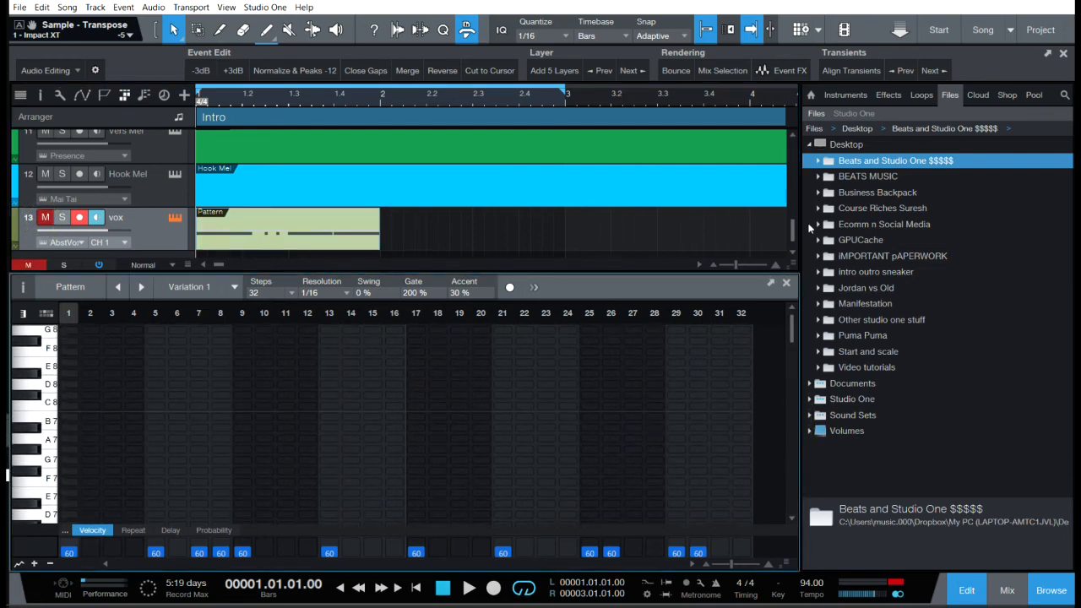
left_click_drag(795, 229, 783, 120)
left_click(233, 194)
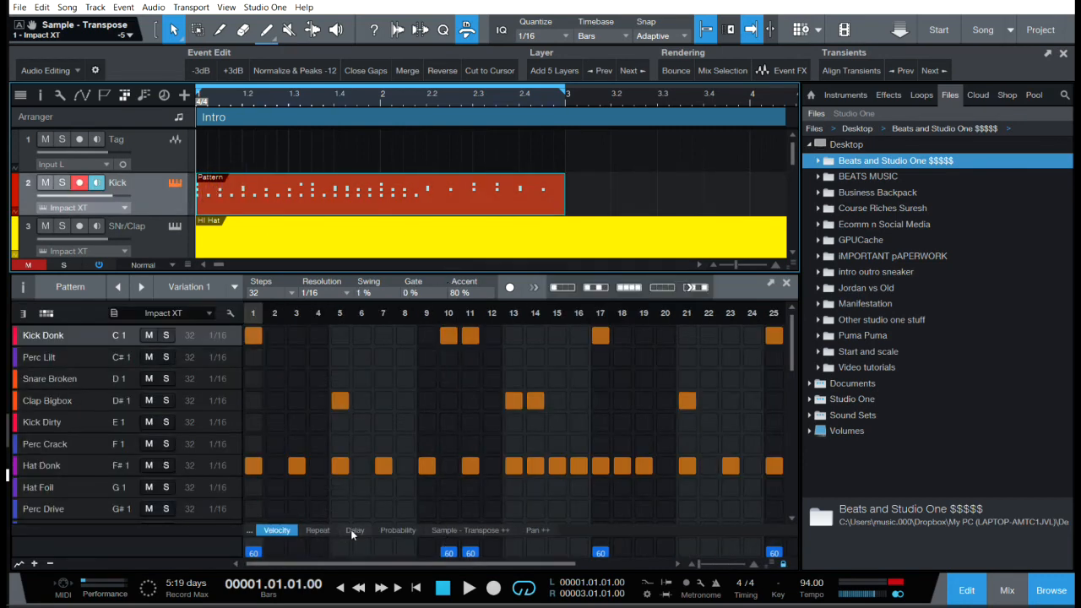
Show the Delay values for the Clap Bigbox row and erase the Hat Donk hits from step 1 to 25.
left_click(354, 529)
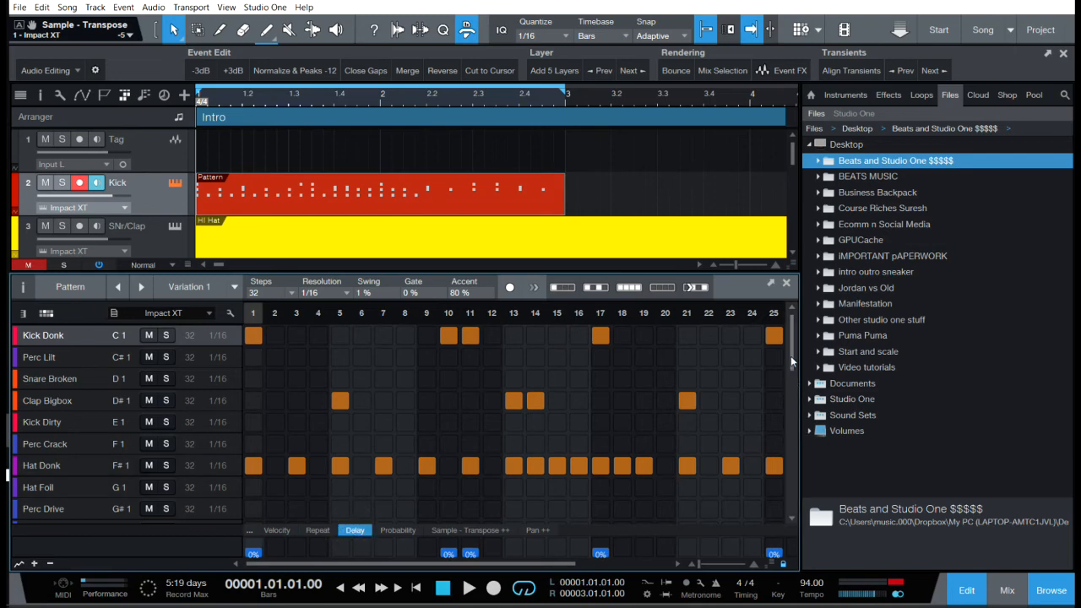
left_click(63, 406)
left_click(64, 406)
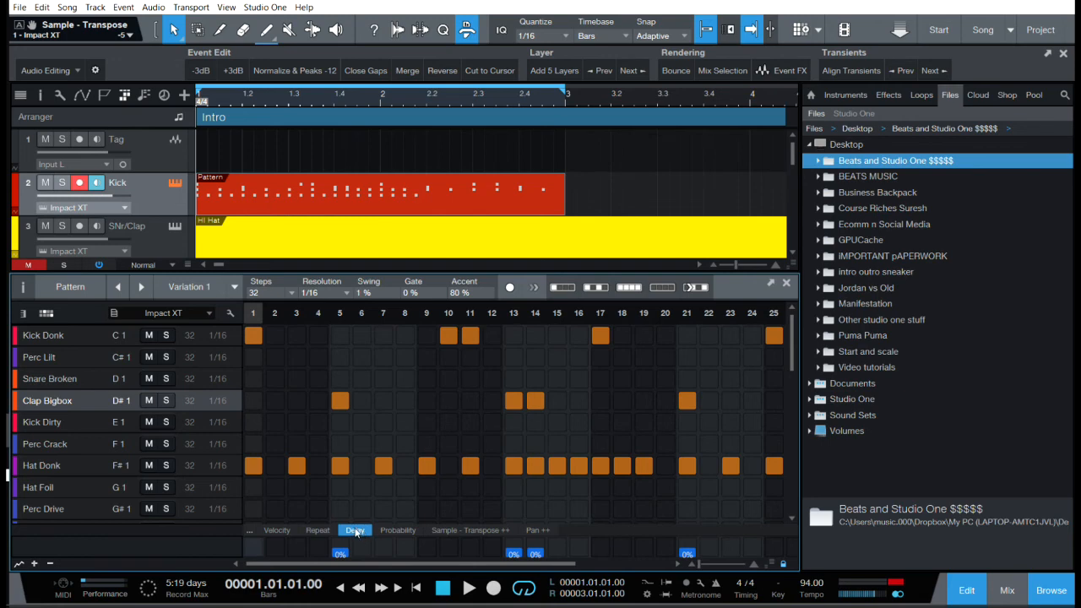
left_click_drag(251, 465, 773, 465)
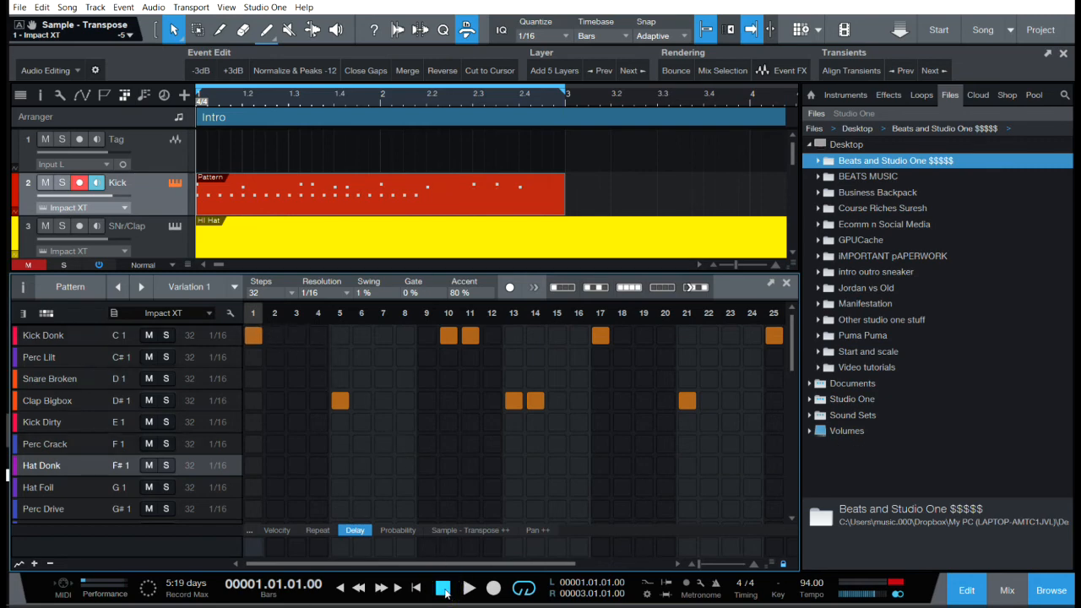
Set the delay of the Clap Bigbox hit on step 5 to 6% and audition the pattern.
left_click(340, 400)
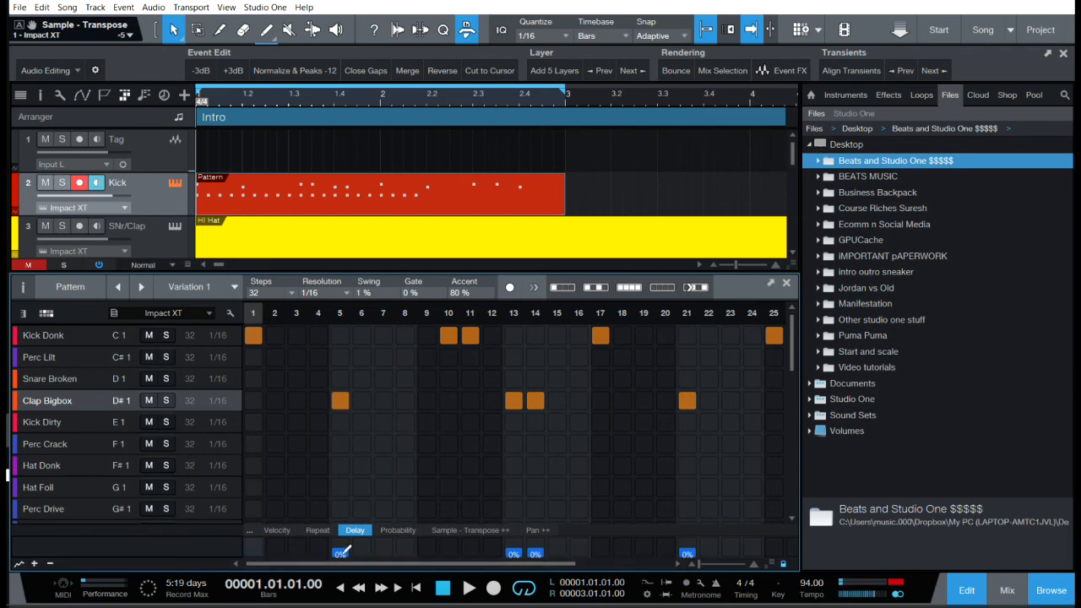
left_click_drag(339, 549, 345, 545)
left_click(468, 589)
left_click(443, 589)
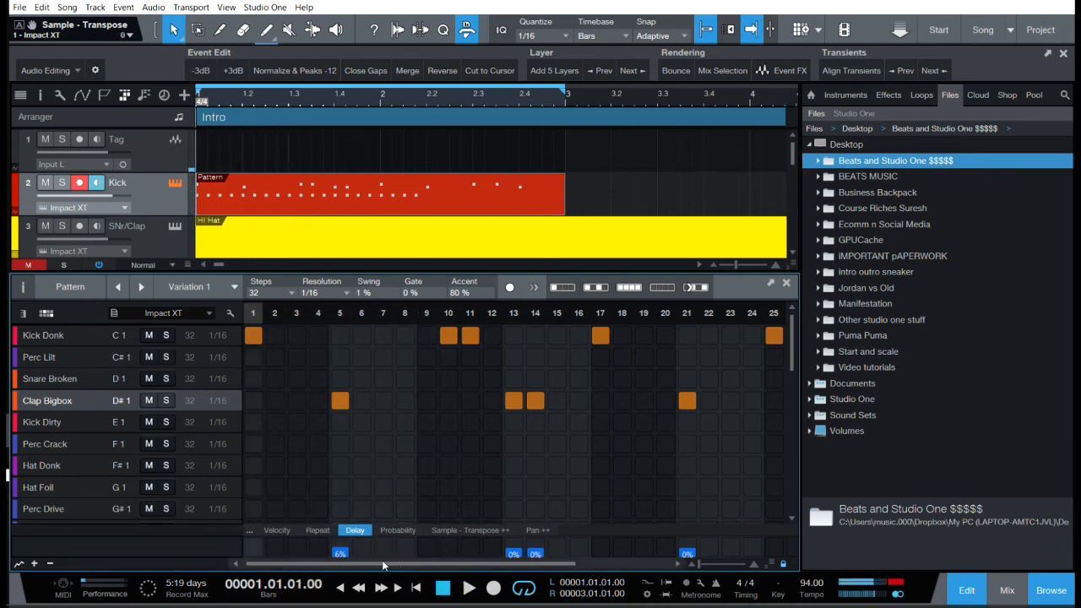
Raise the delay of the Clap Bigbox hit on step 5 to 50% and audition the pattern.
left_click_drag(340, 549, 347, 522)
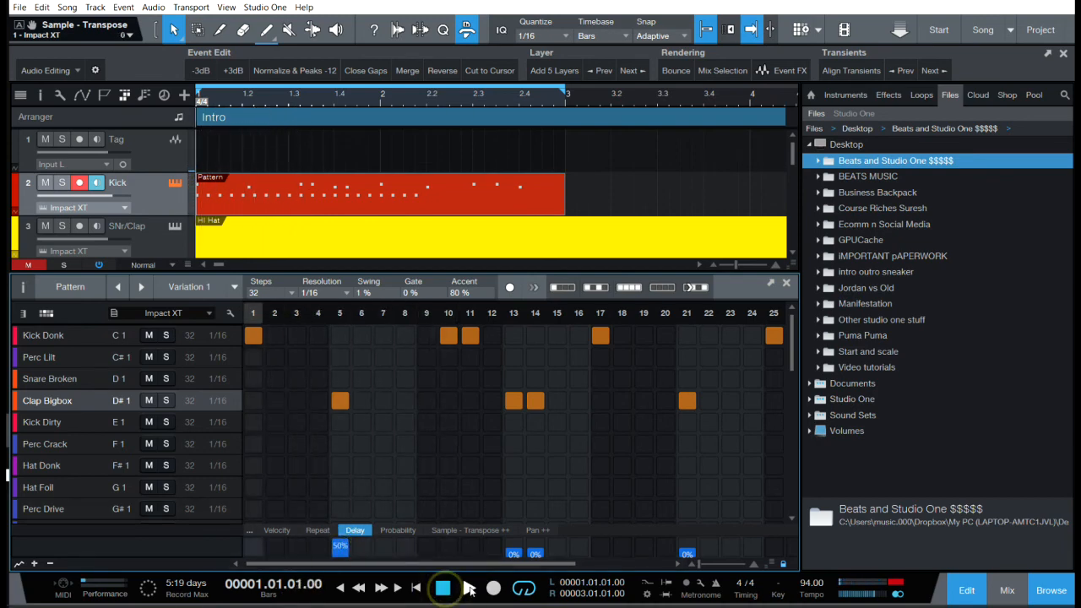
left_click(468, 589)
key("space")
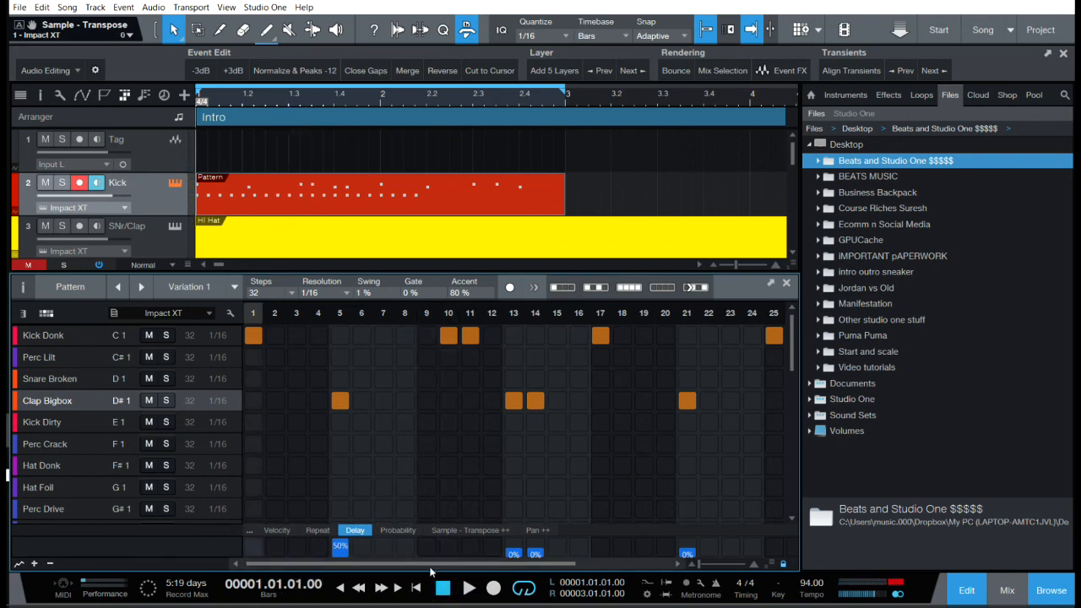
Enlarge the pattern editor to show more drum rows and choose the Range Tool as the alternative tool.
left_click(496, 530)
left_click(351, 530)
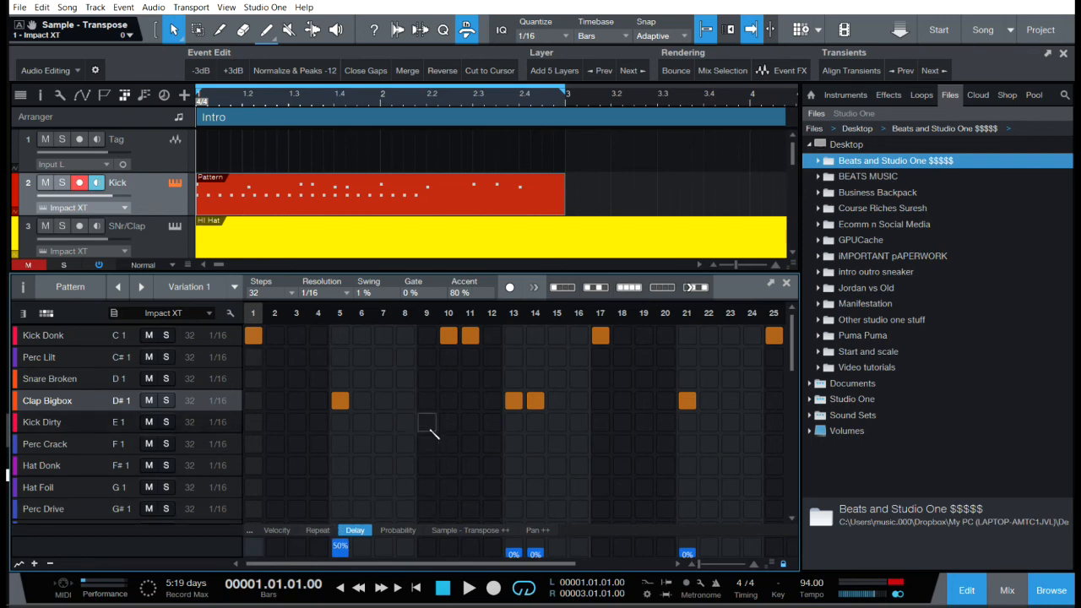
left_click_drag(429, 272, 436, 142)
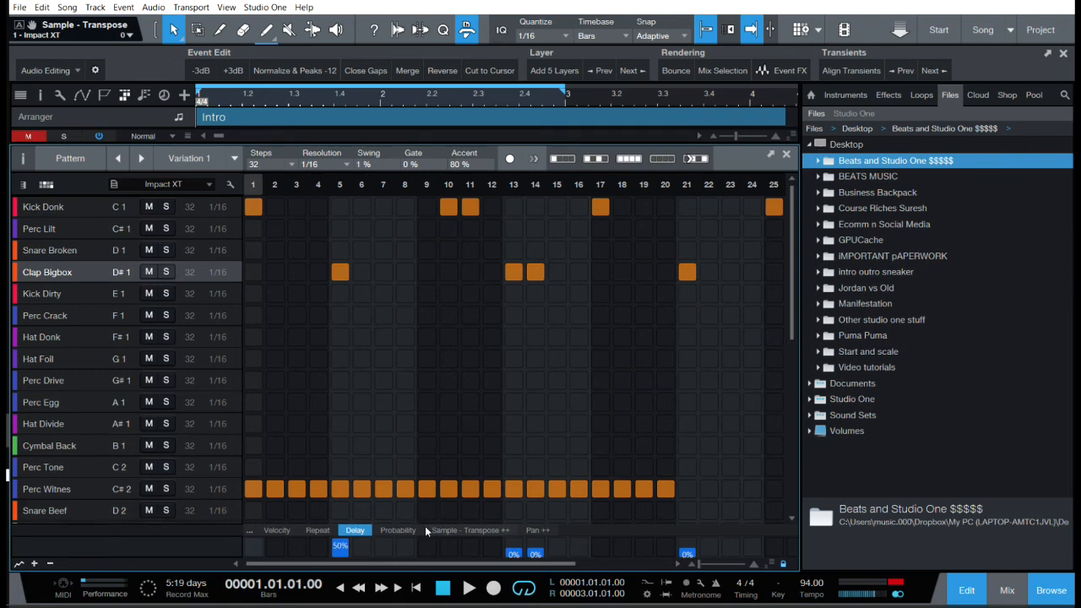
left_click(175, 37)
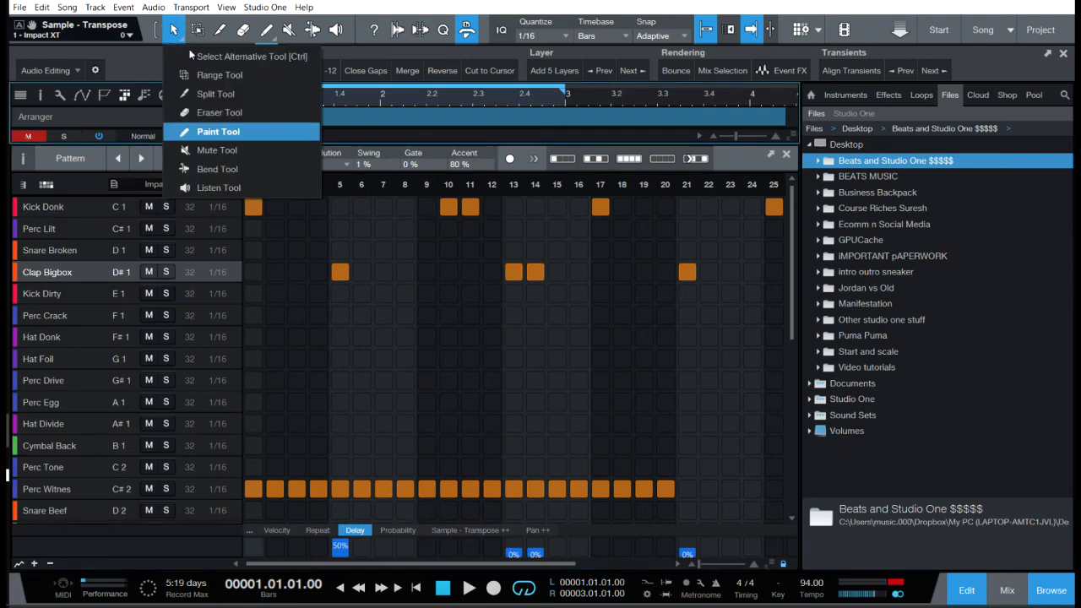
left_click(203, 74)
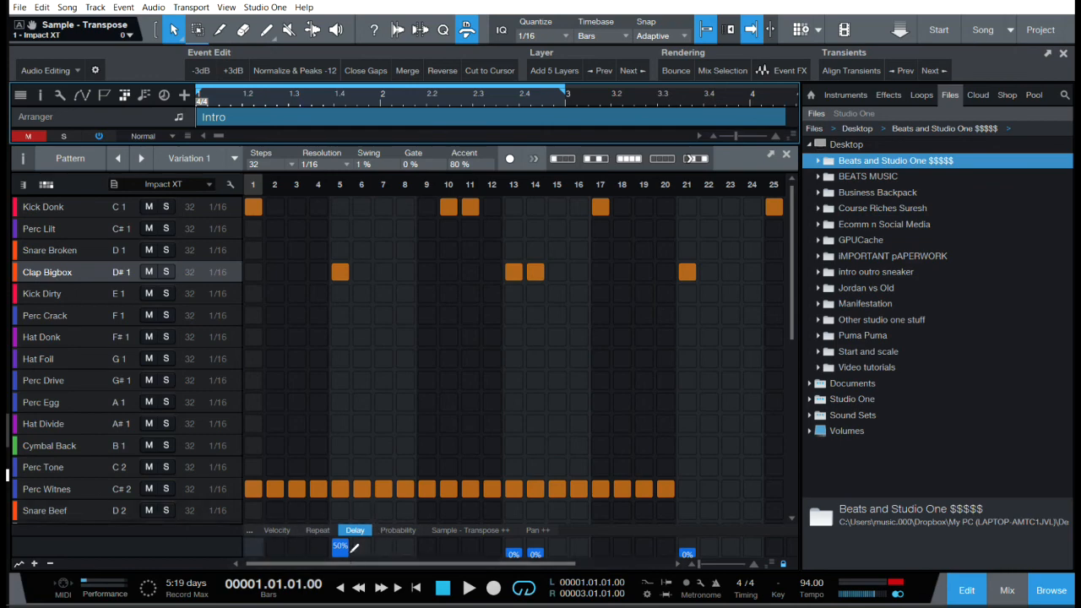
Try a delay of -24% and other offsets on the step 5 Clap Bigbox hit, and audition the pattern.
mouse_move(344, 545)
left_mouse_down()
mouse_move(346, 565)
mouse_move(350, 549)
mouse_move(341, 550)
mouse_move(351, 547)
left_mouse_up()
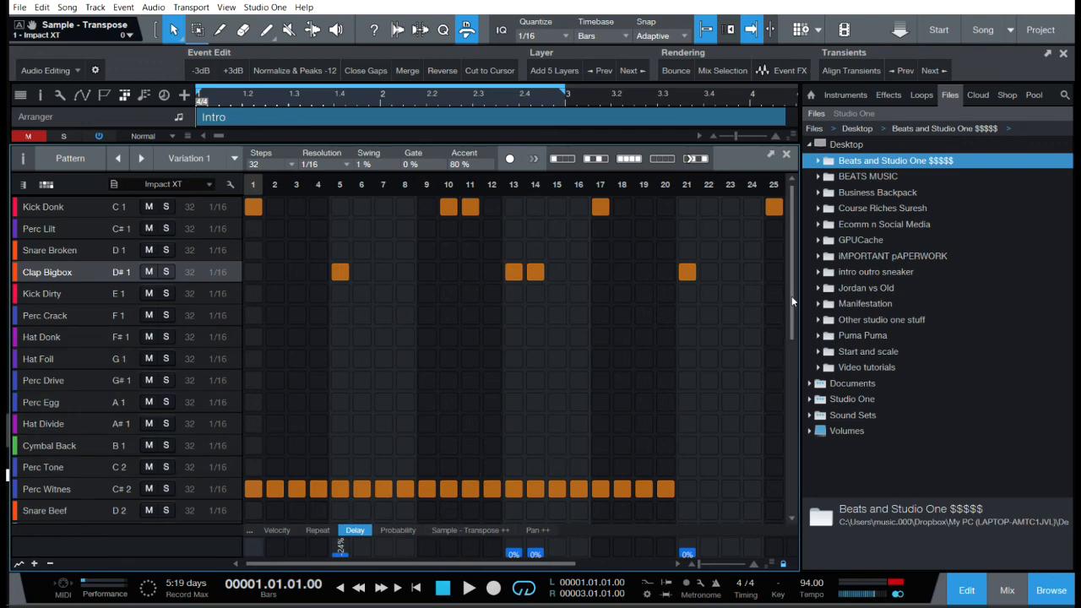
left_click(342, 553)
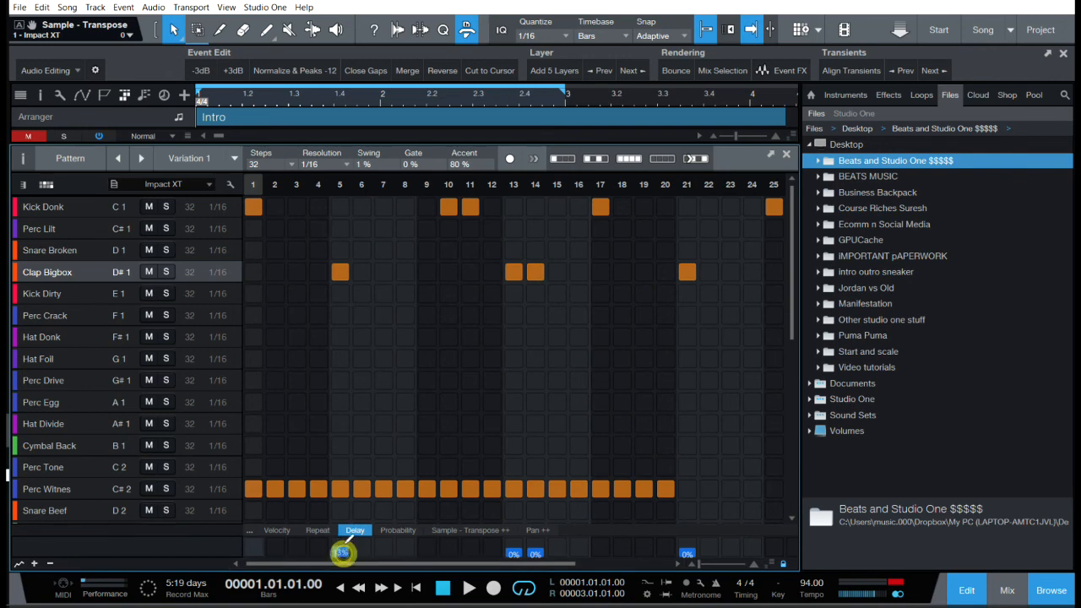
left_click(346, 547)
key("space")
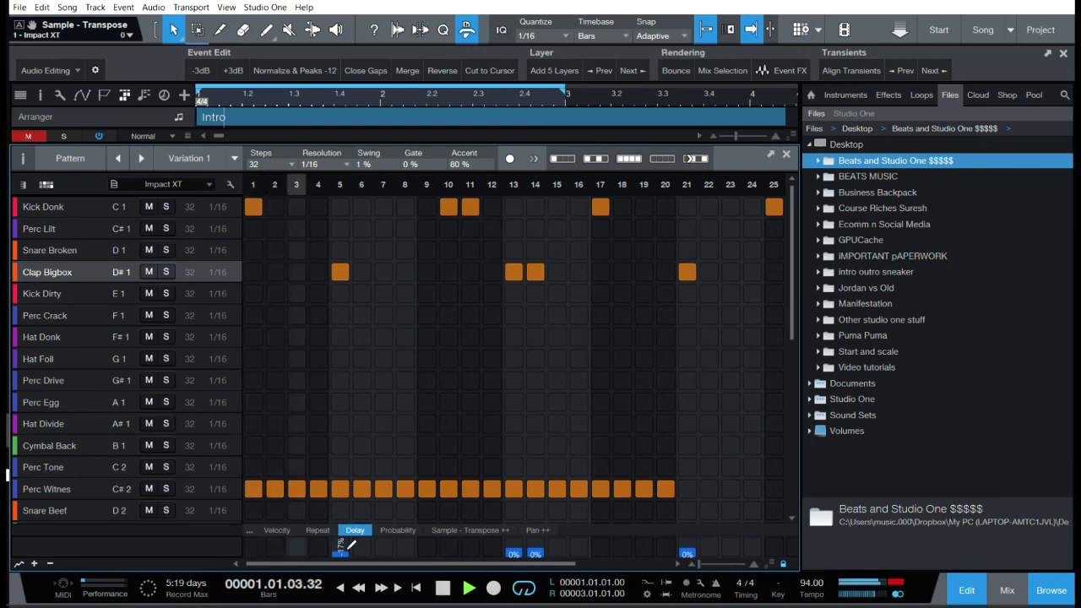
key("space")
Set the step 5 Clap Bigbox delay to -50% and audition the pattern.
left_click(342, 555)
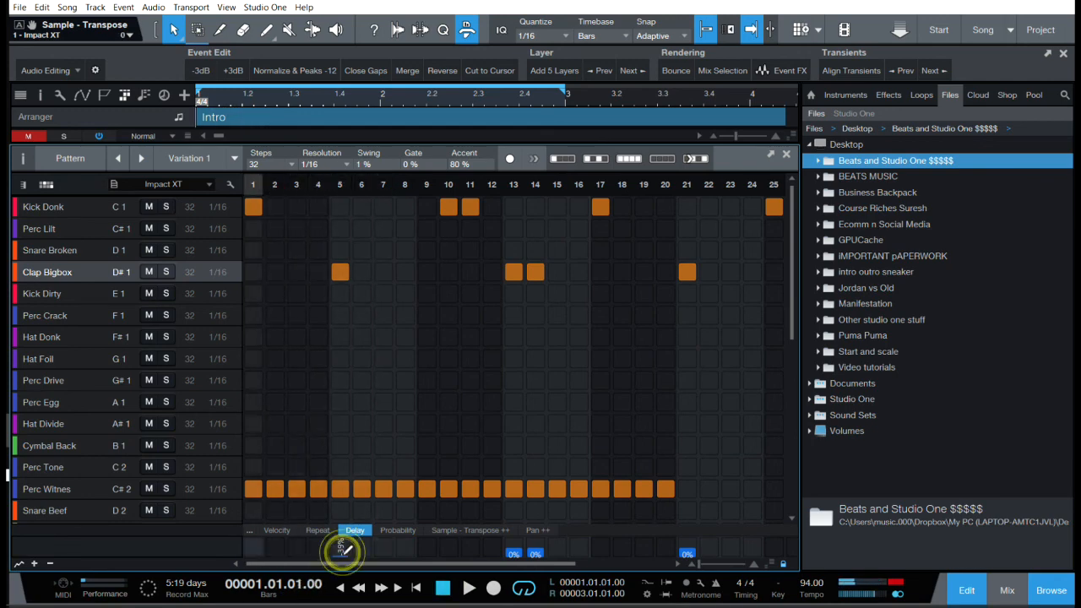
key("space")
key("space")
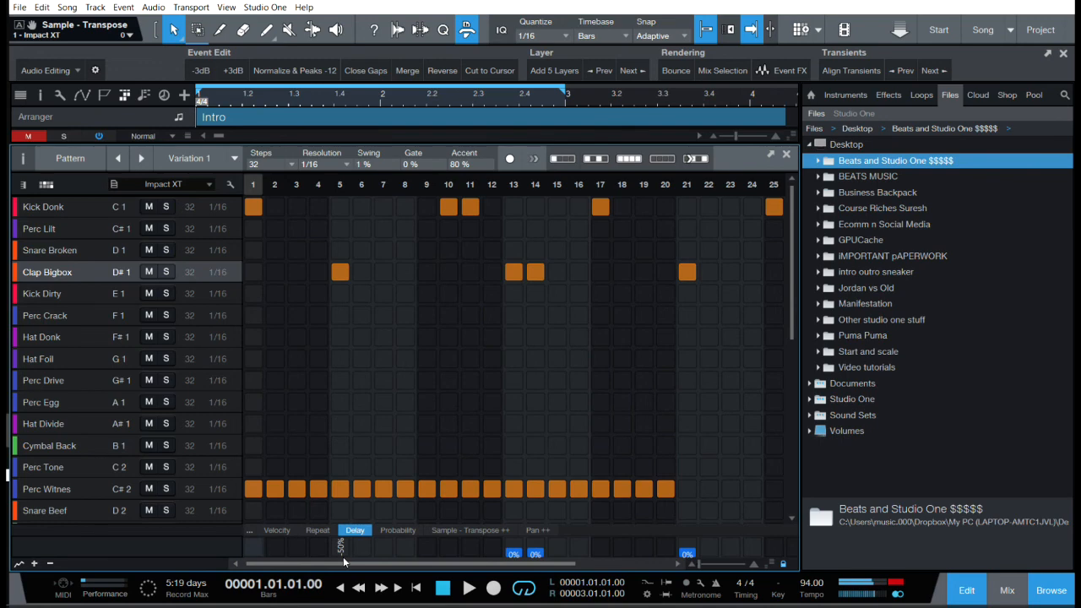
Set the step 5 Clap Bigbox delay to -31% and audition the pattern.
left_click(342, 547)
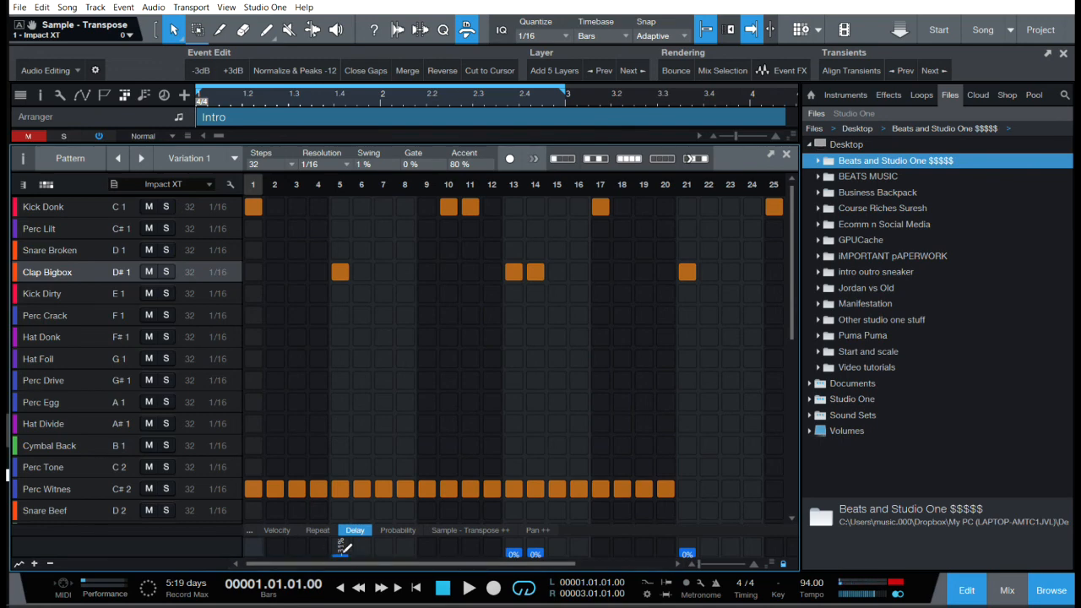
key("space")
key("space")
Adjust the delay of the Clap Bigbox hit on step 5 to -20%.
left_click(341, 553)
left_click_drag(340, 553, 346, 539)
left_click_drag(340, 551, 349, 541)
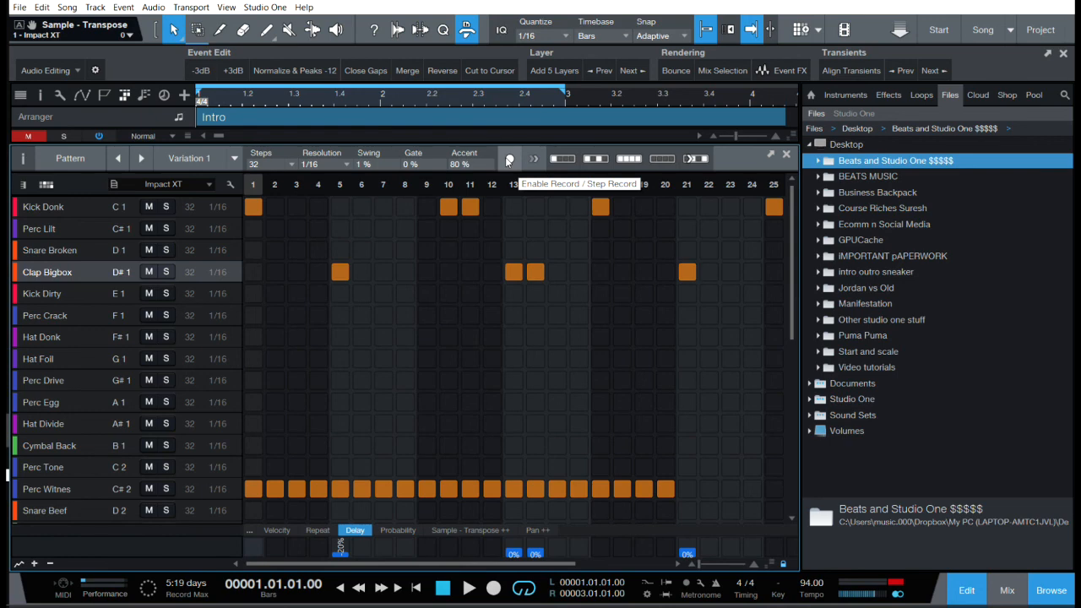
Enable step record and enter Perc Tone hits on steps 1, 2 and 4, skipping step 3.
left_click(65, 294)
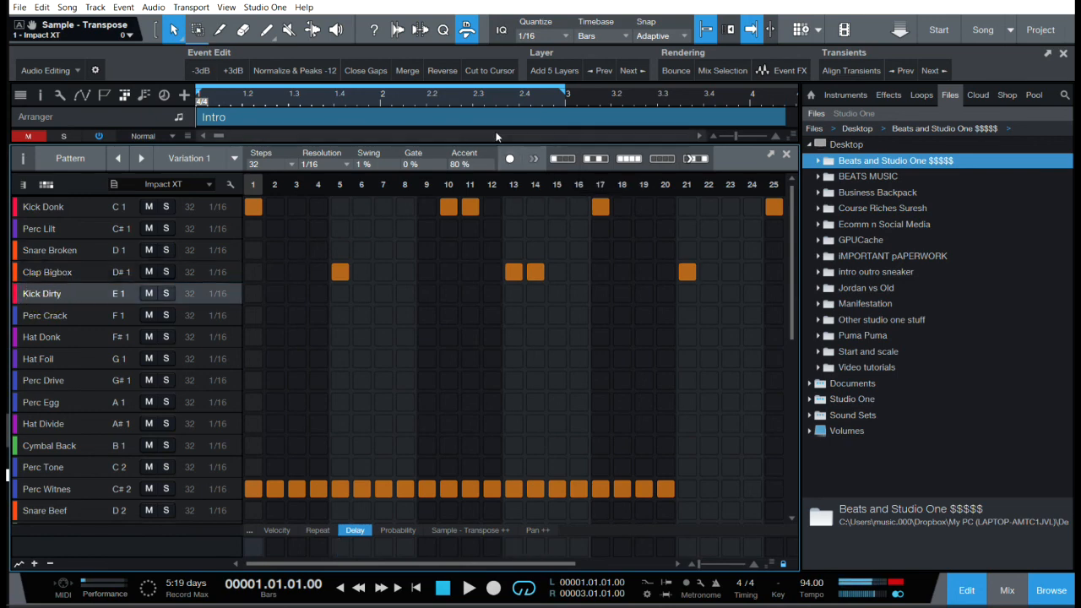
left_click(509, 158)
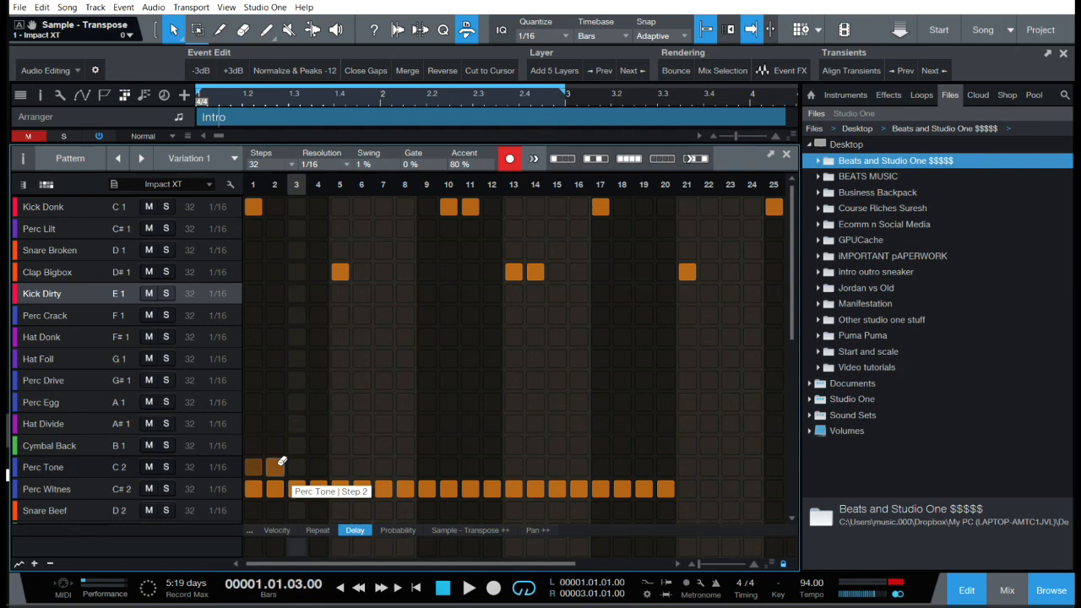
left_click(535, 162)
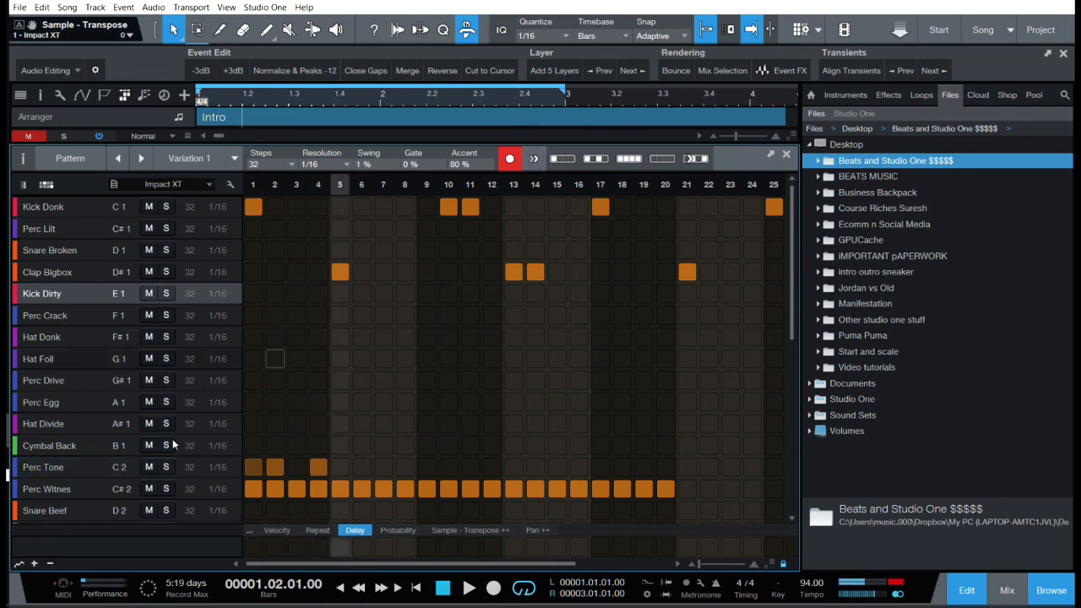
Skip steps 5 to 8, record Perc Tone hits on steps 9, 10 and 11, and turn step record off.
left_click(530, 165)
left_click(530, 165)
left_click(530, 165)
left_click(531, 165)
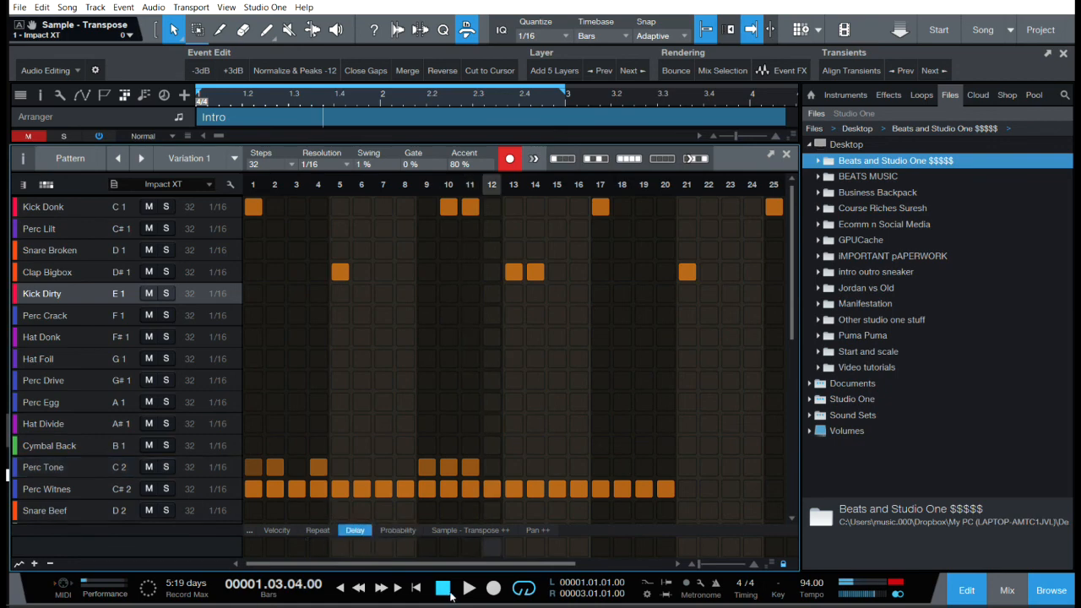
left_click(507, 157)
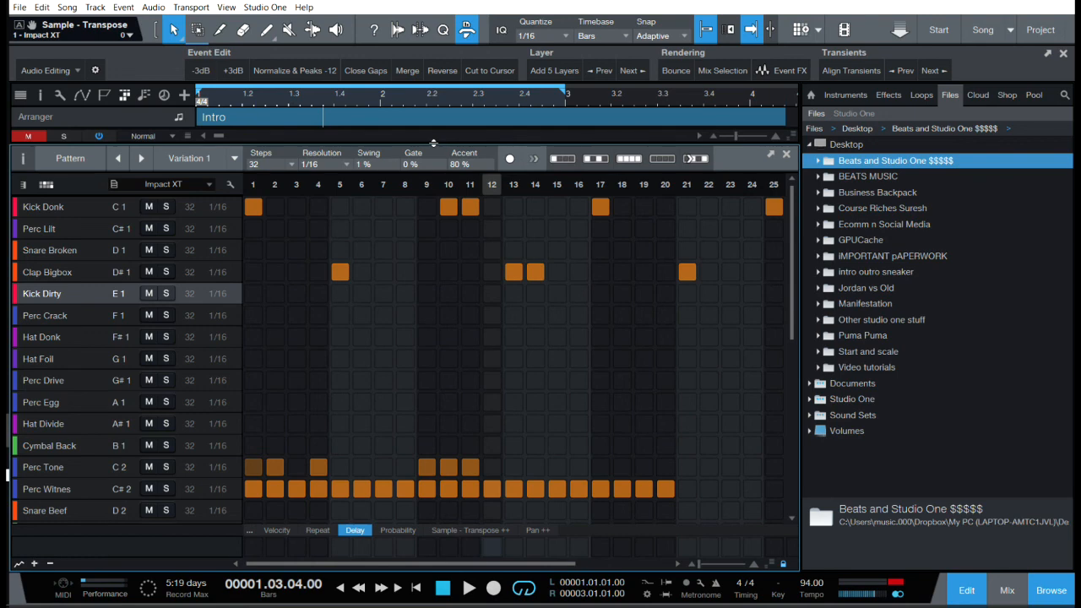
View the pattern in melodic mode with the piano keyboard, and return to the drum lanes.
left_click(24, 185)
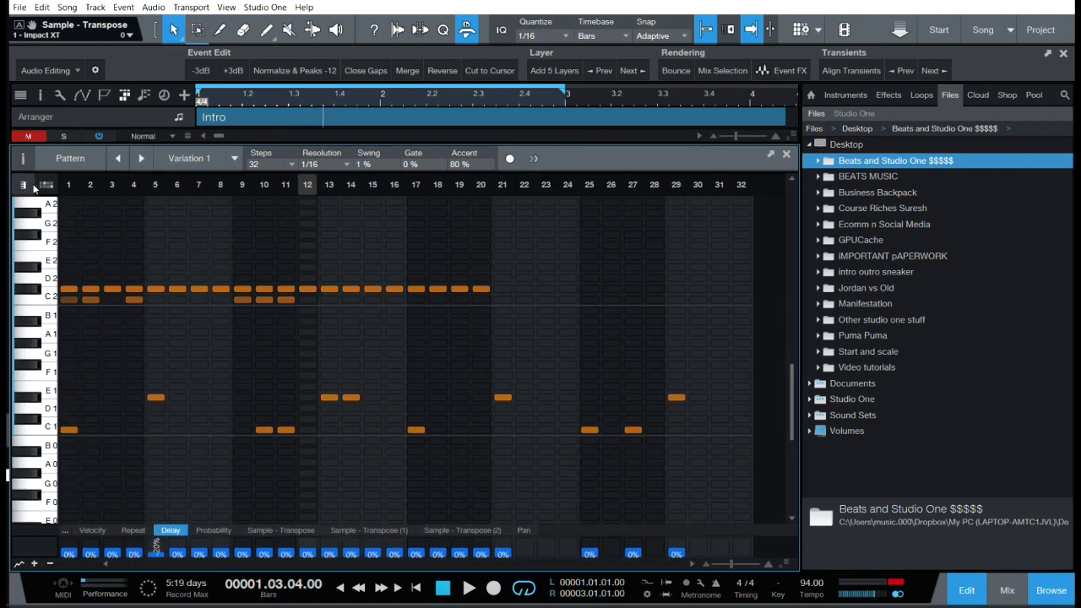
left_click(47, 184)
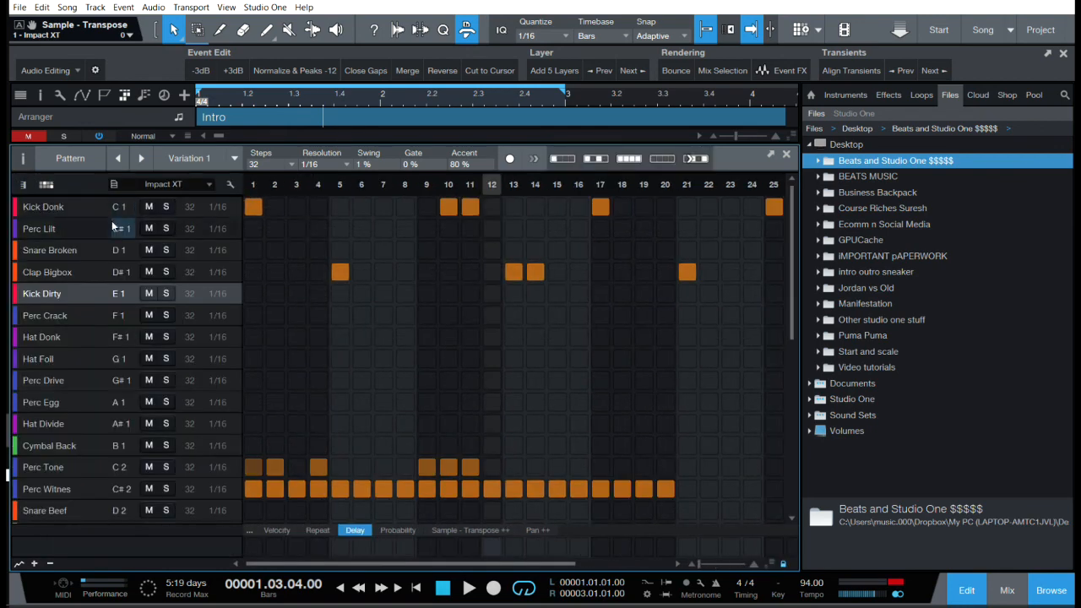